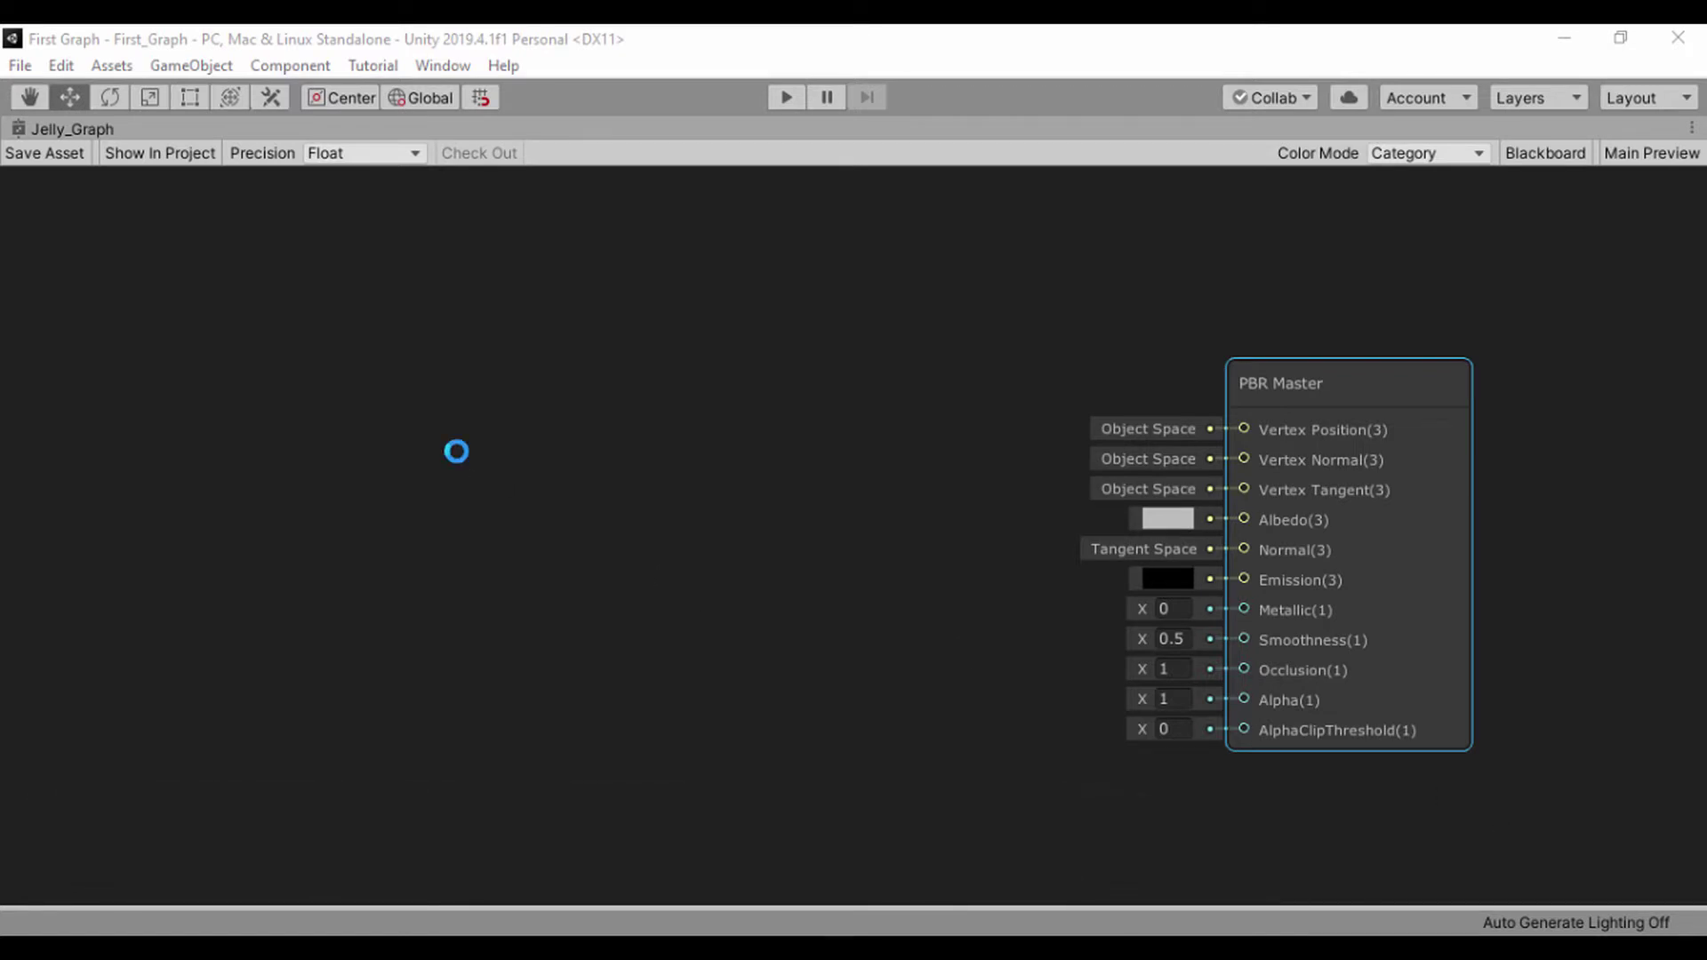
- Add a Time node at the upper left and move the PBR Master node to the right
{"action": "left_click", "coordinate": [456, 452]}
{"action": "key", "text": "space"}
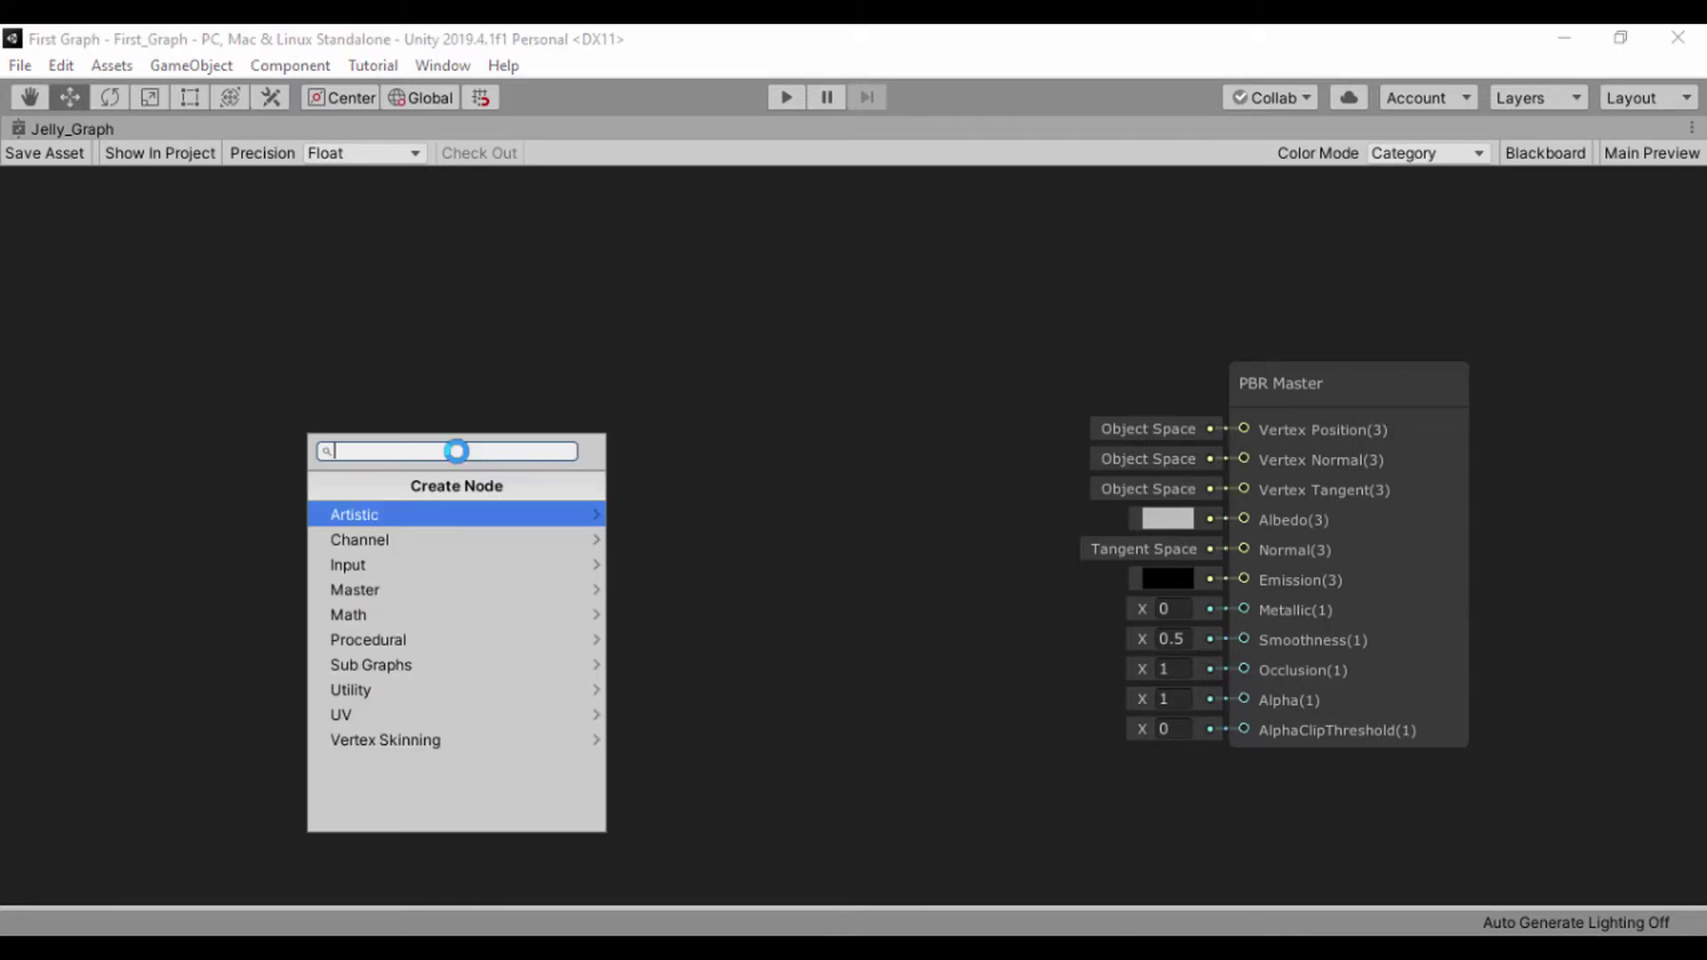
{"action": "type", "text": "time"}
{"action": "key", "text": "Return"}
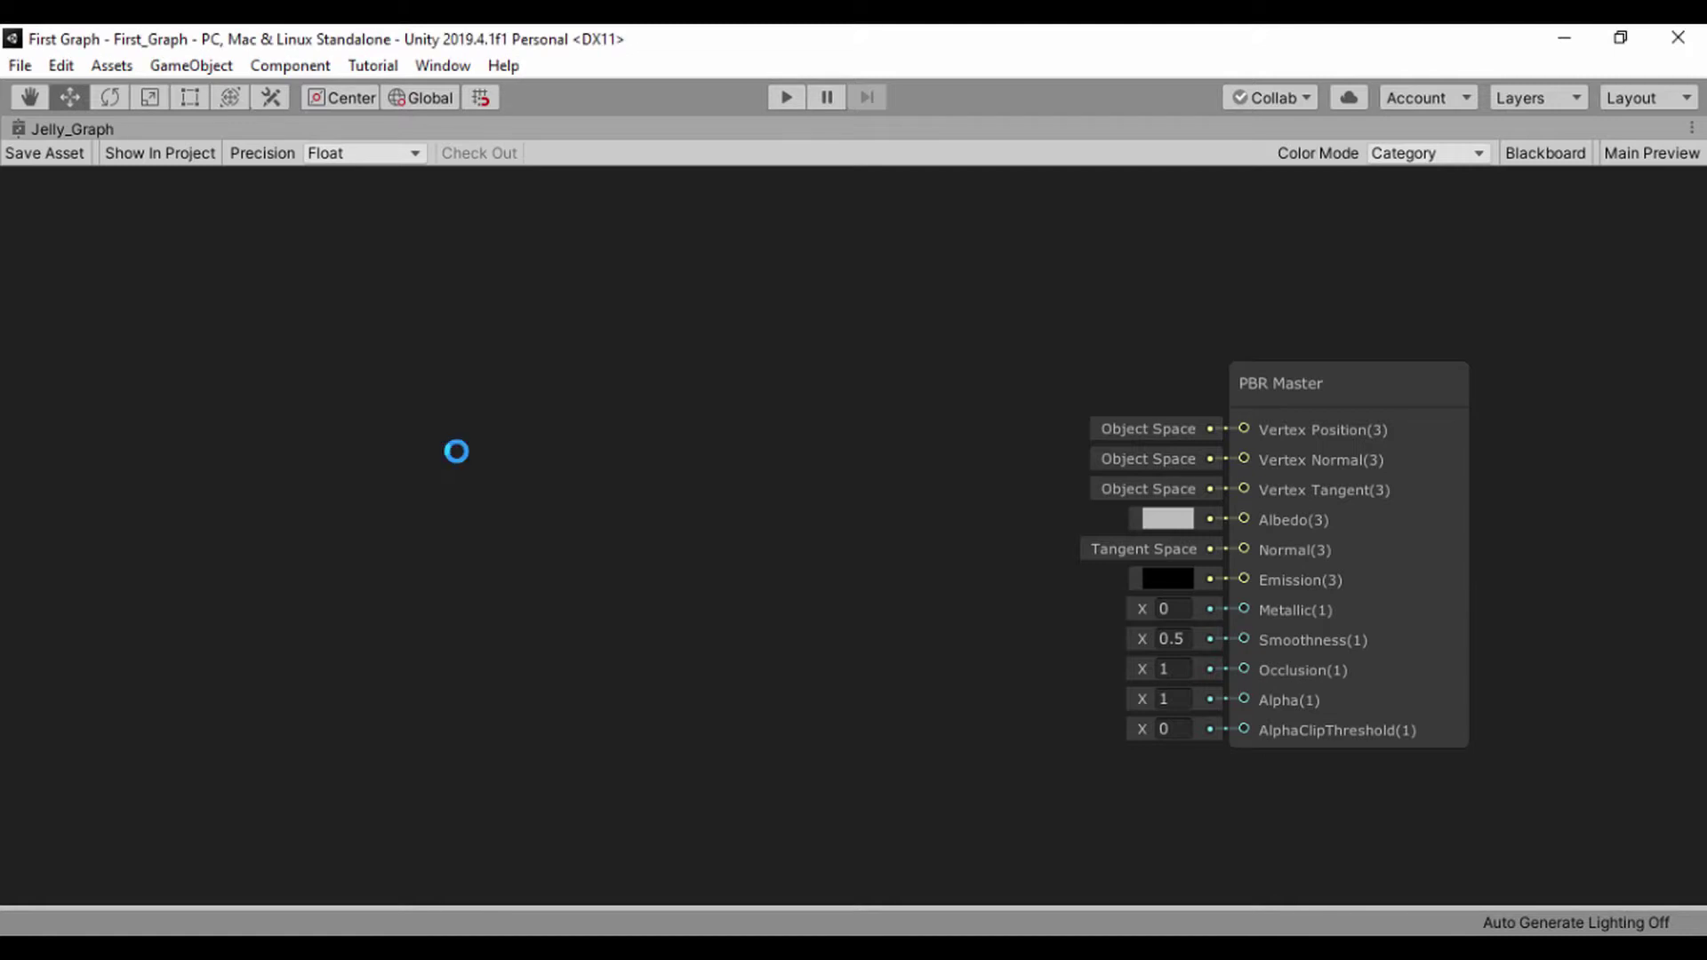
{"action": "left_click_drag", "start_coordinate": [477, 499], "coordinate": [257, 371]}
{"action": "left_click_drag", "start_coordinate": [1267, 386], "coordinate": [1484, 329]}
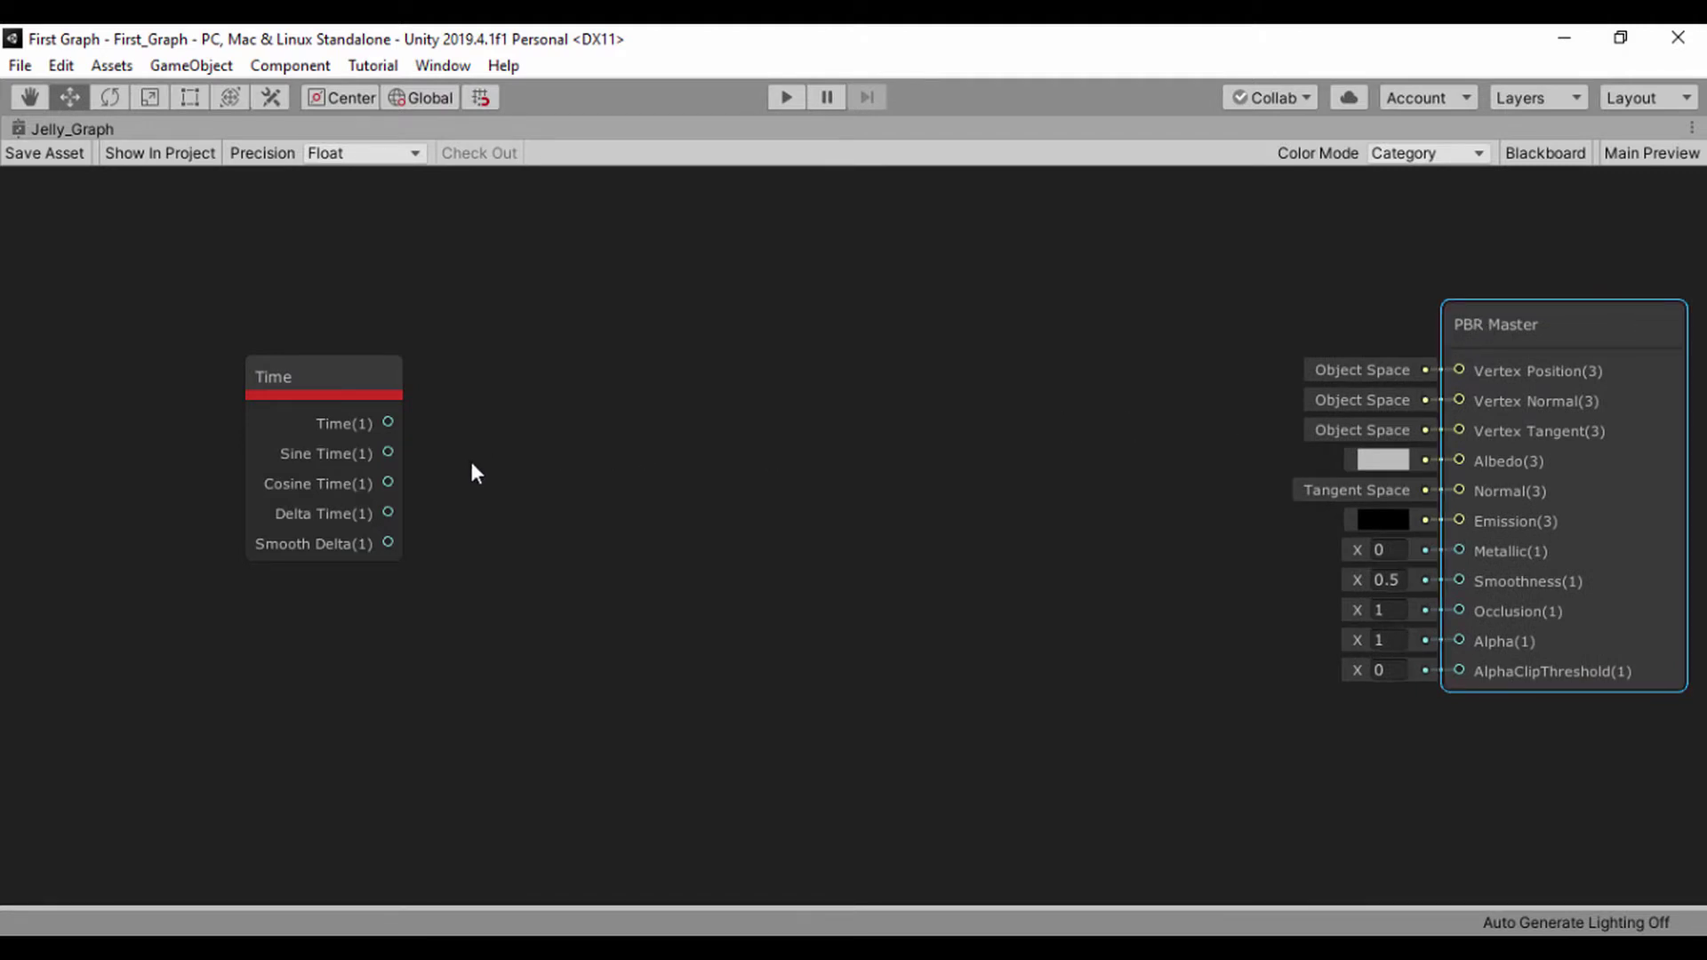
- Add a Multiply node with Time's Time output feeding its A input
{"action": "left_click_drag", "start_coordinate": [388, 423], "coordinate": [566, 489]}
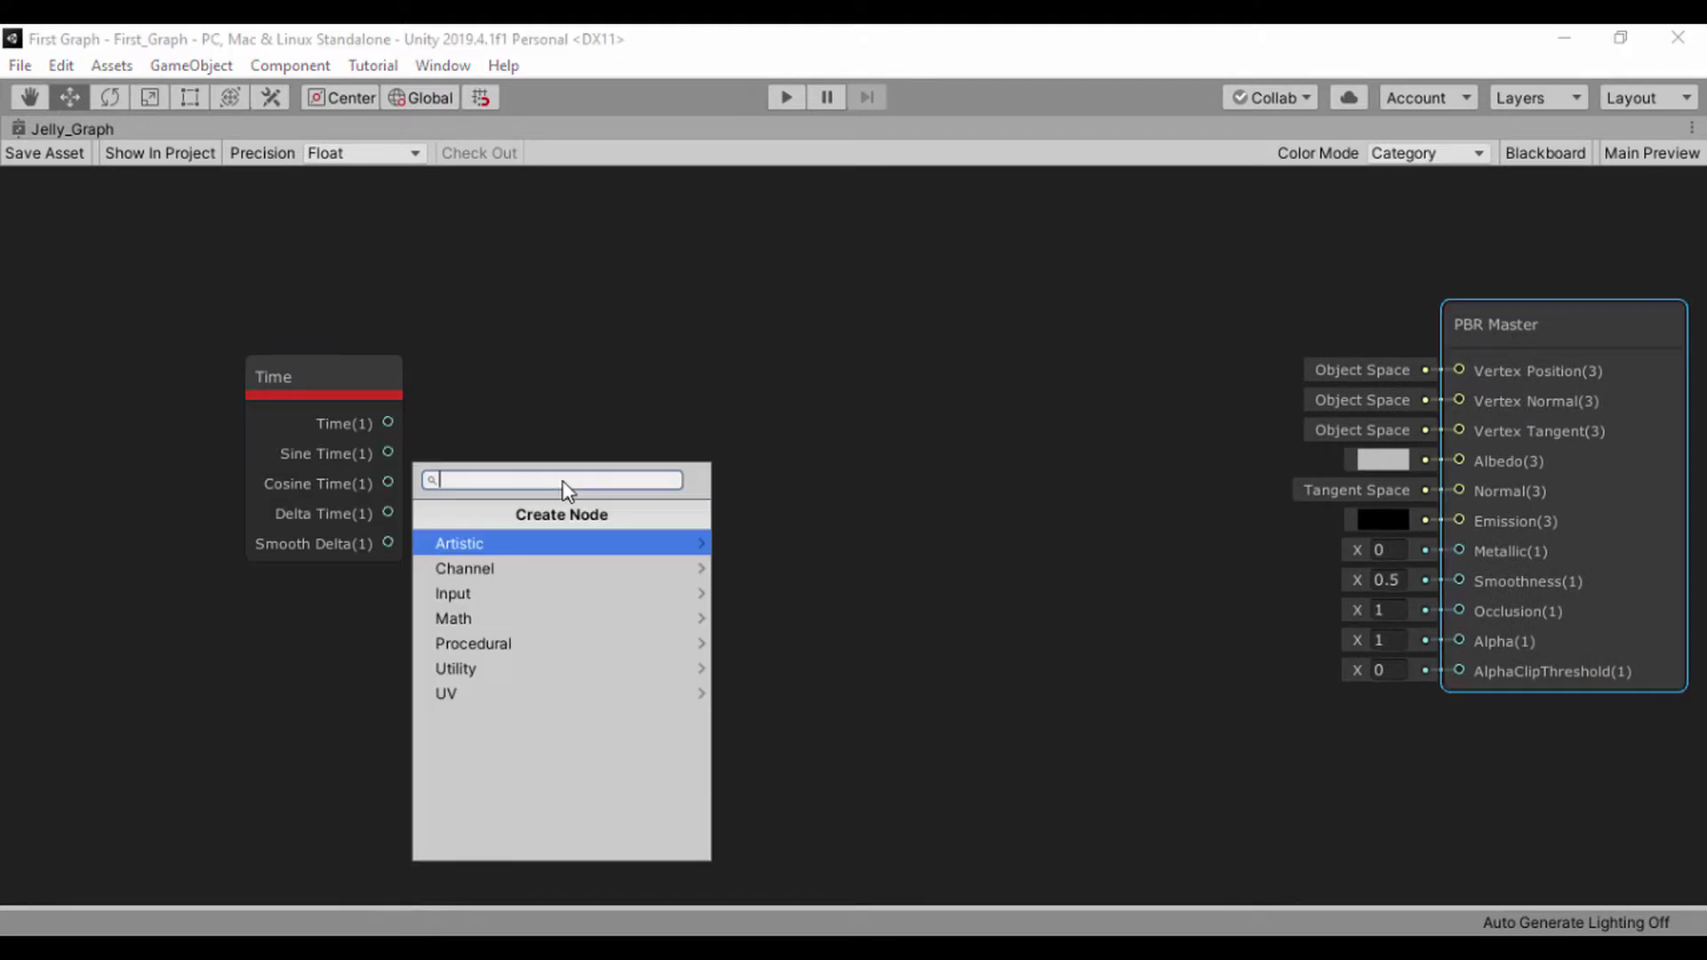
{"action": "type", "text": "multip"}
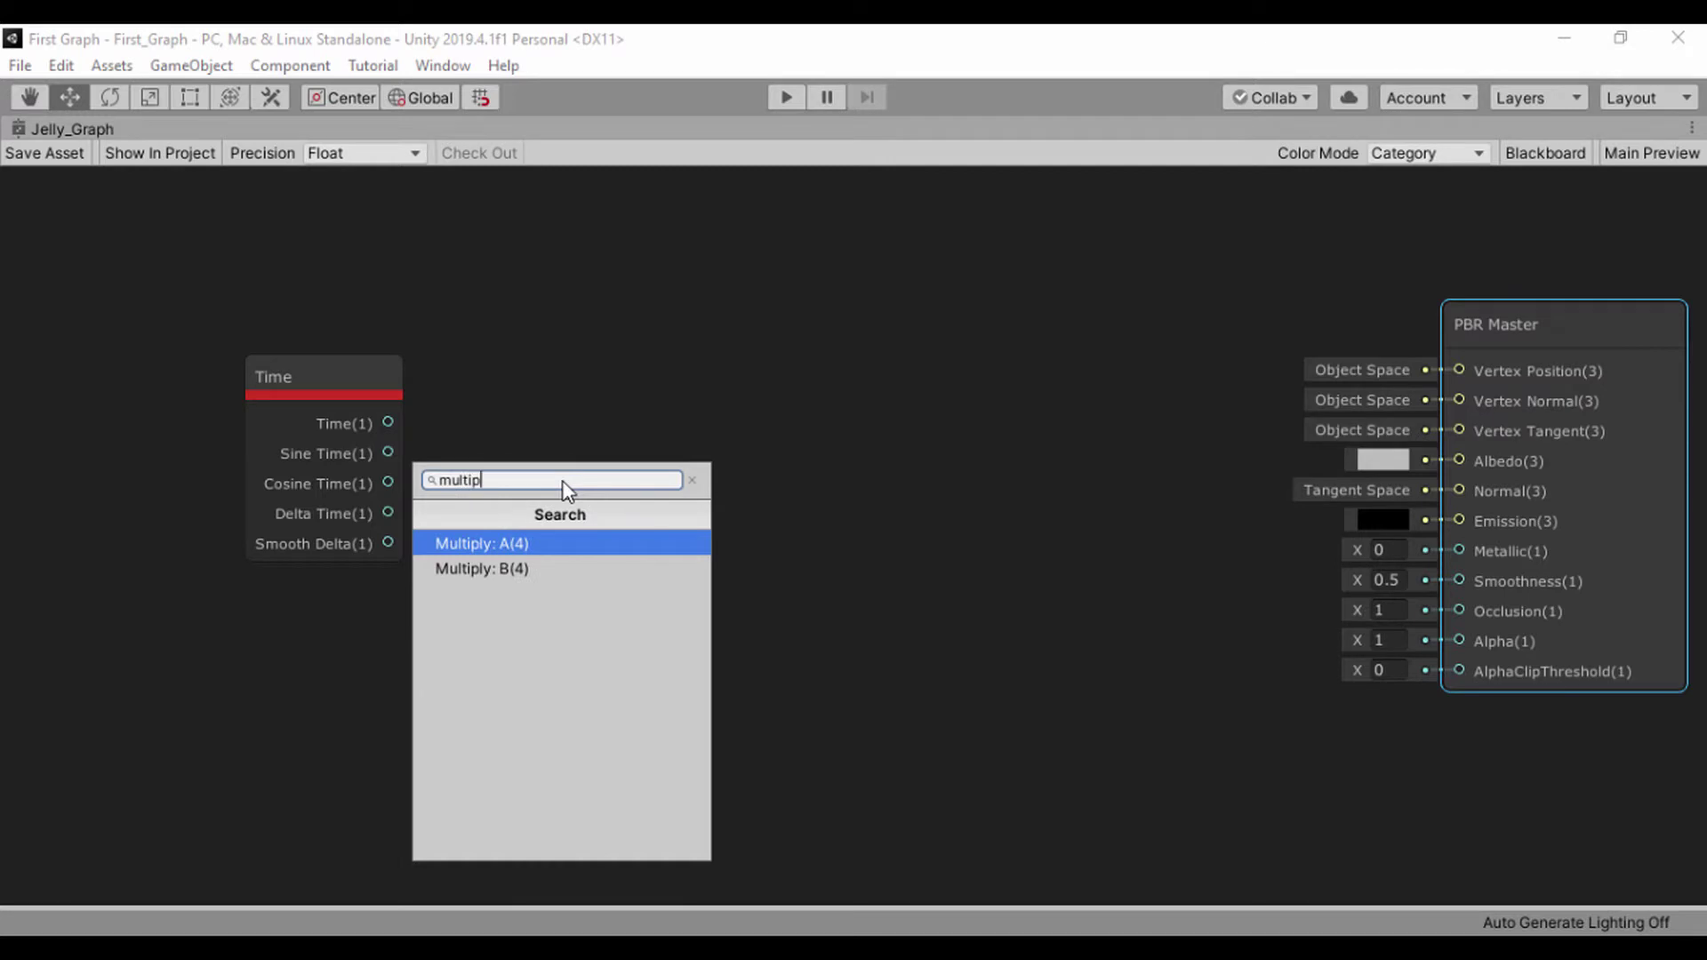
{"action": "key", "text": "Return"}
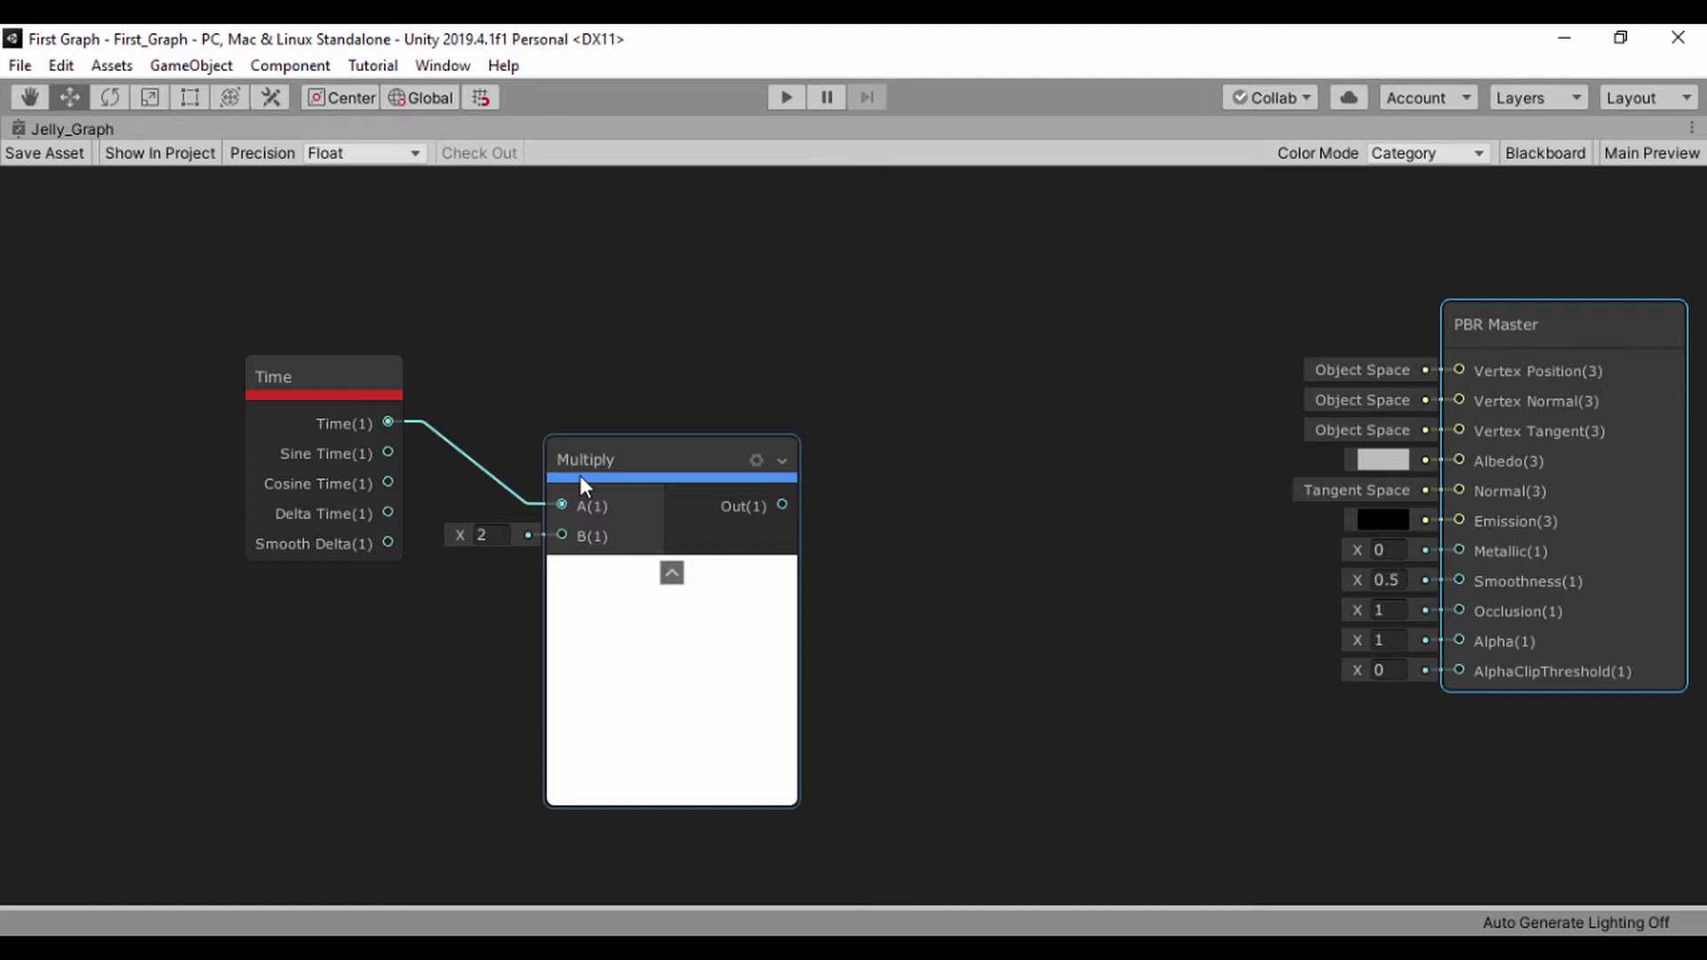
{"action": "left_click_drag", "start_coordinate": [579, 475], "coordinate": [614, 427]}
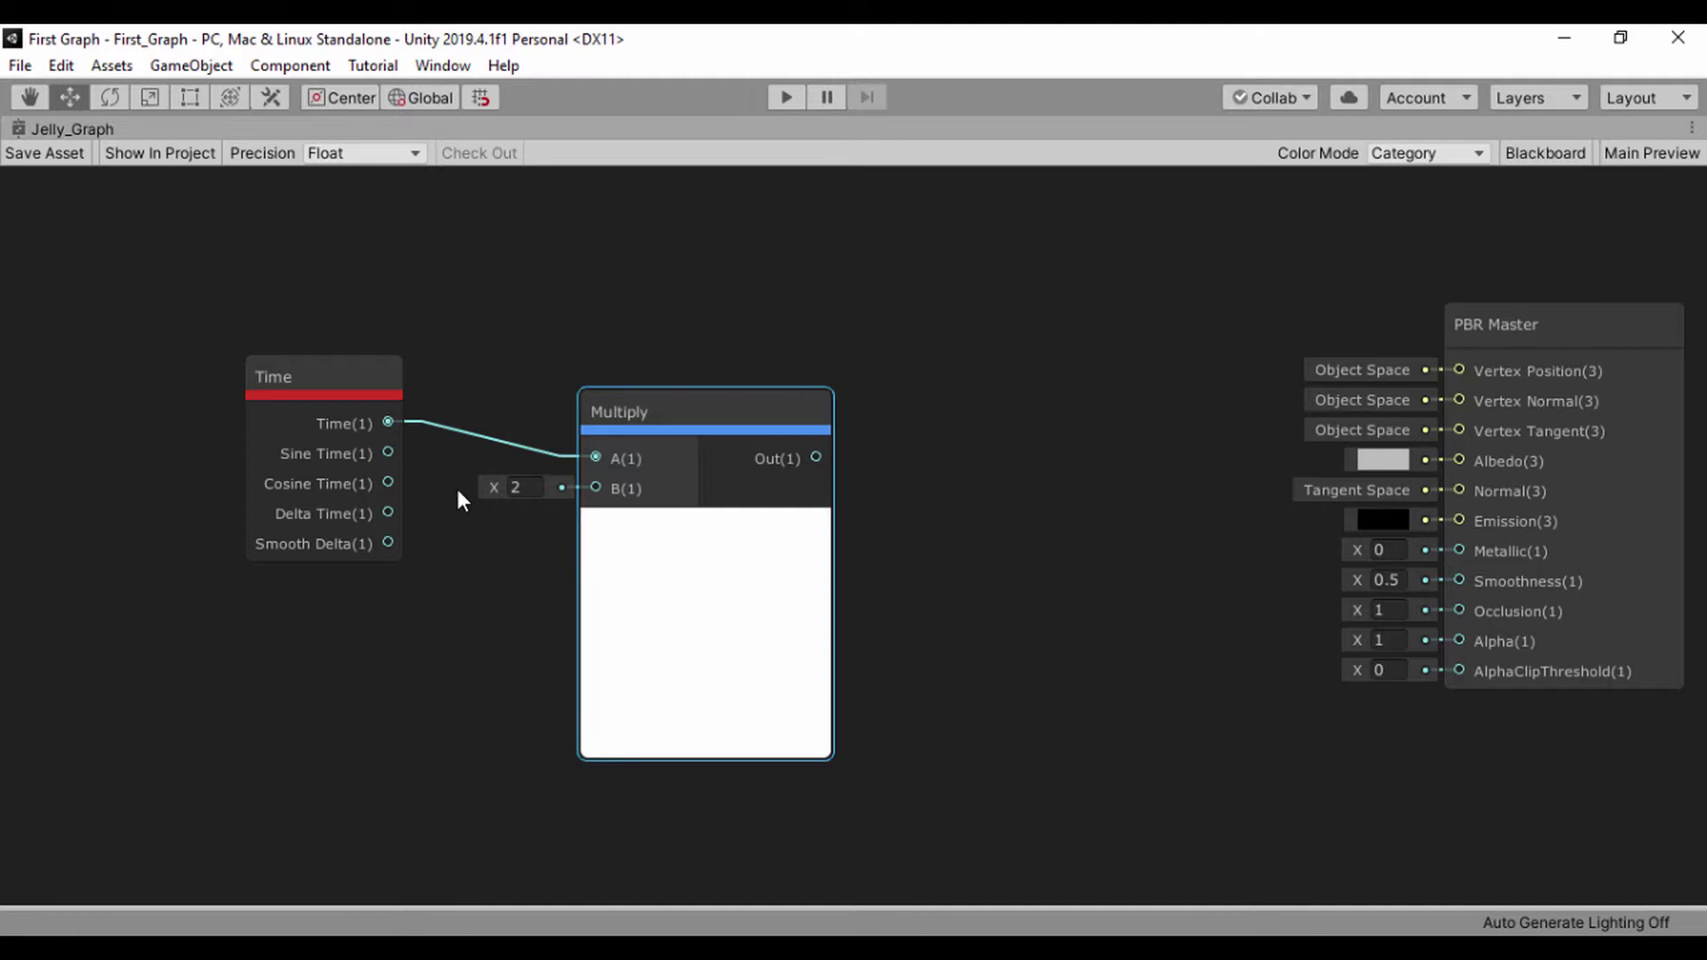
- Create a Vector1 Blackboard property Disturbance_Strength with default 0.5, and dock the Blackboard upper right
{"action": "left_click", "coordinate": [1534, 153]}
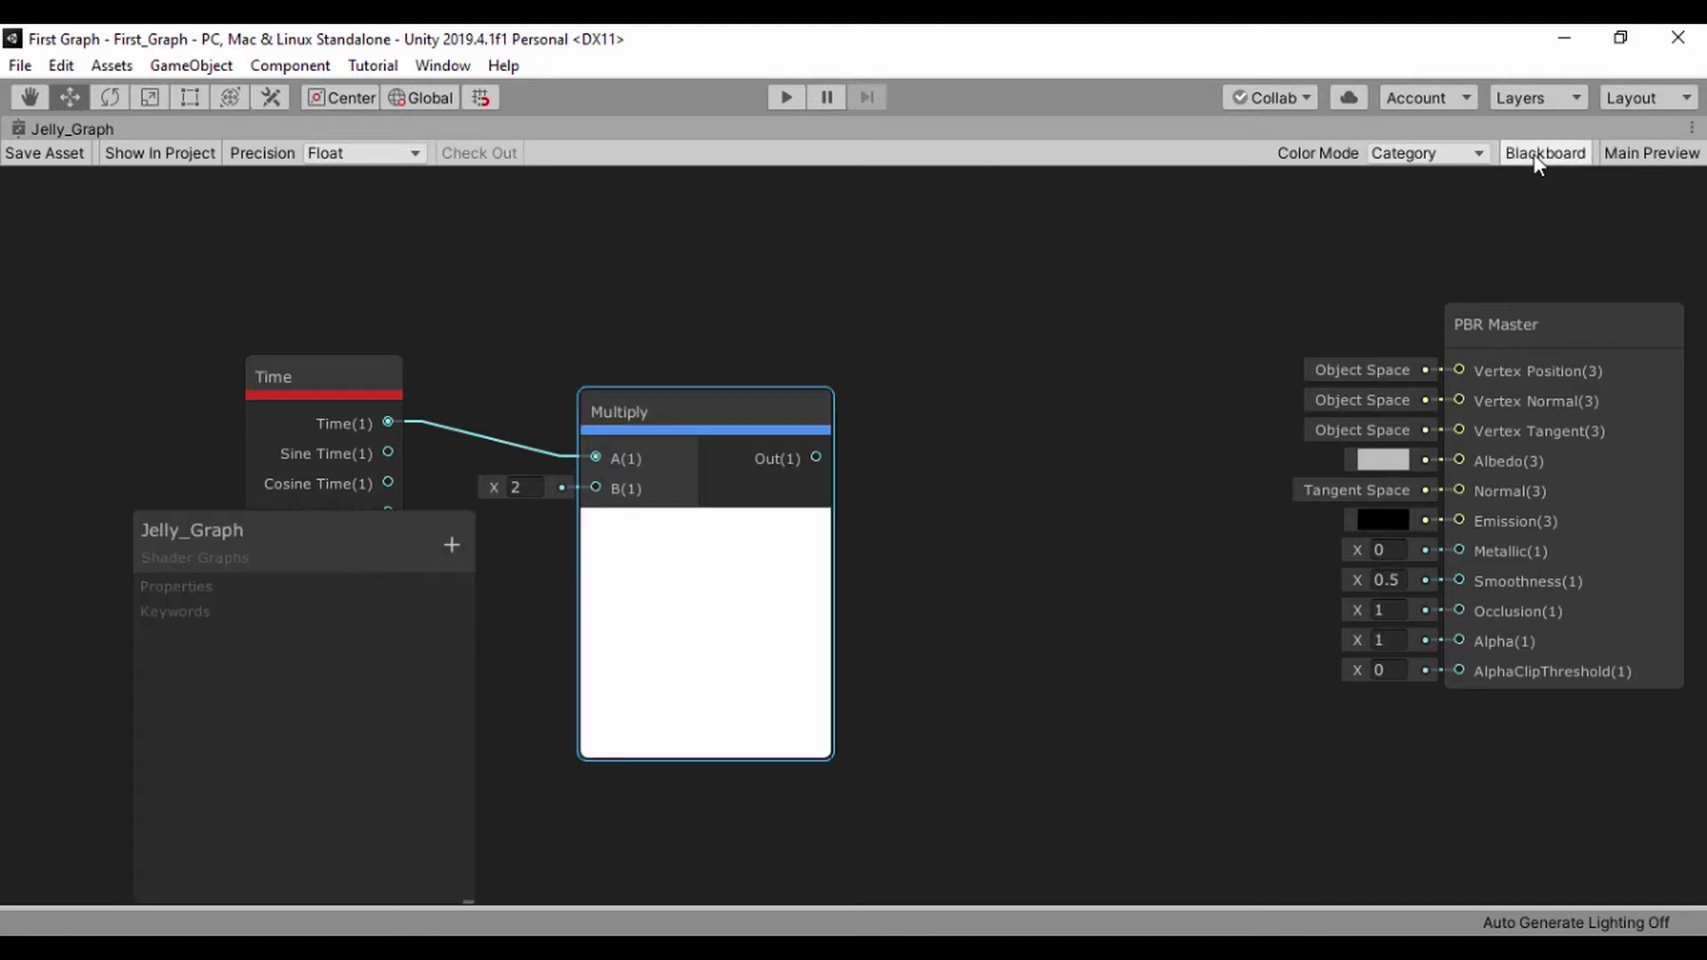
{"action": "left_click", "coordinate": [451, 545]}
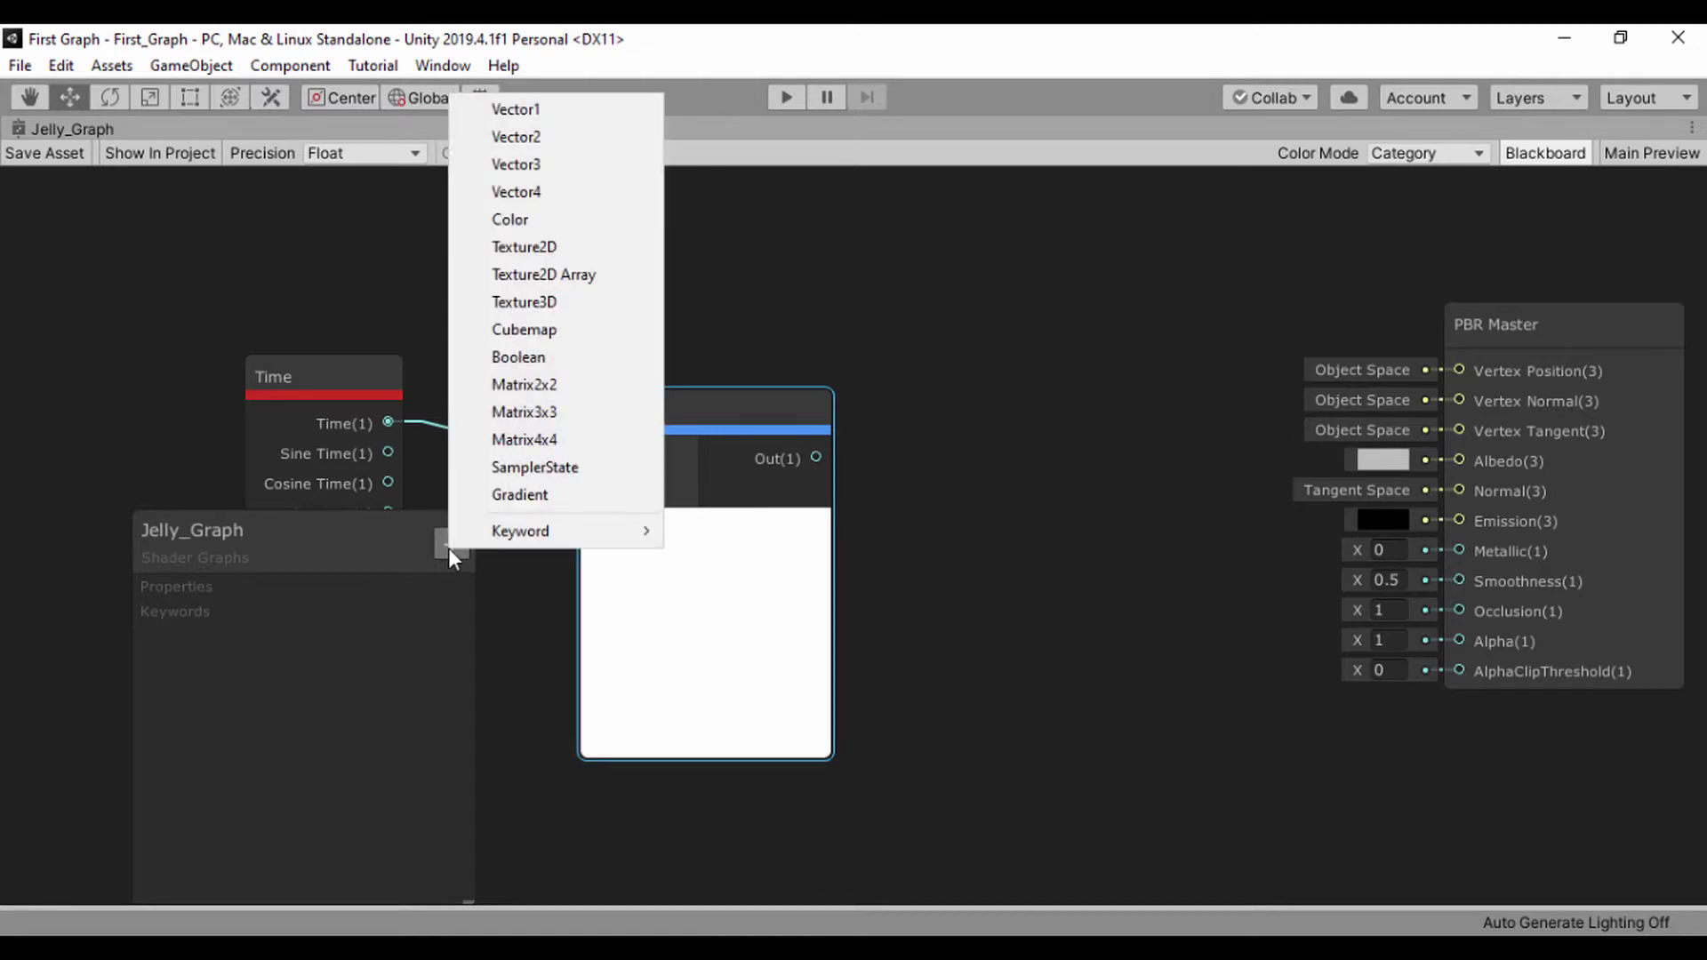
{"action": "left_click", "coordinate": [505, 111]}
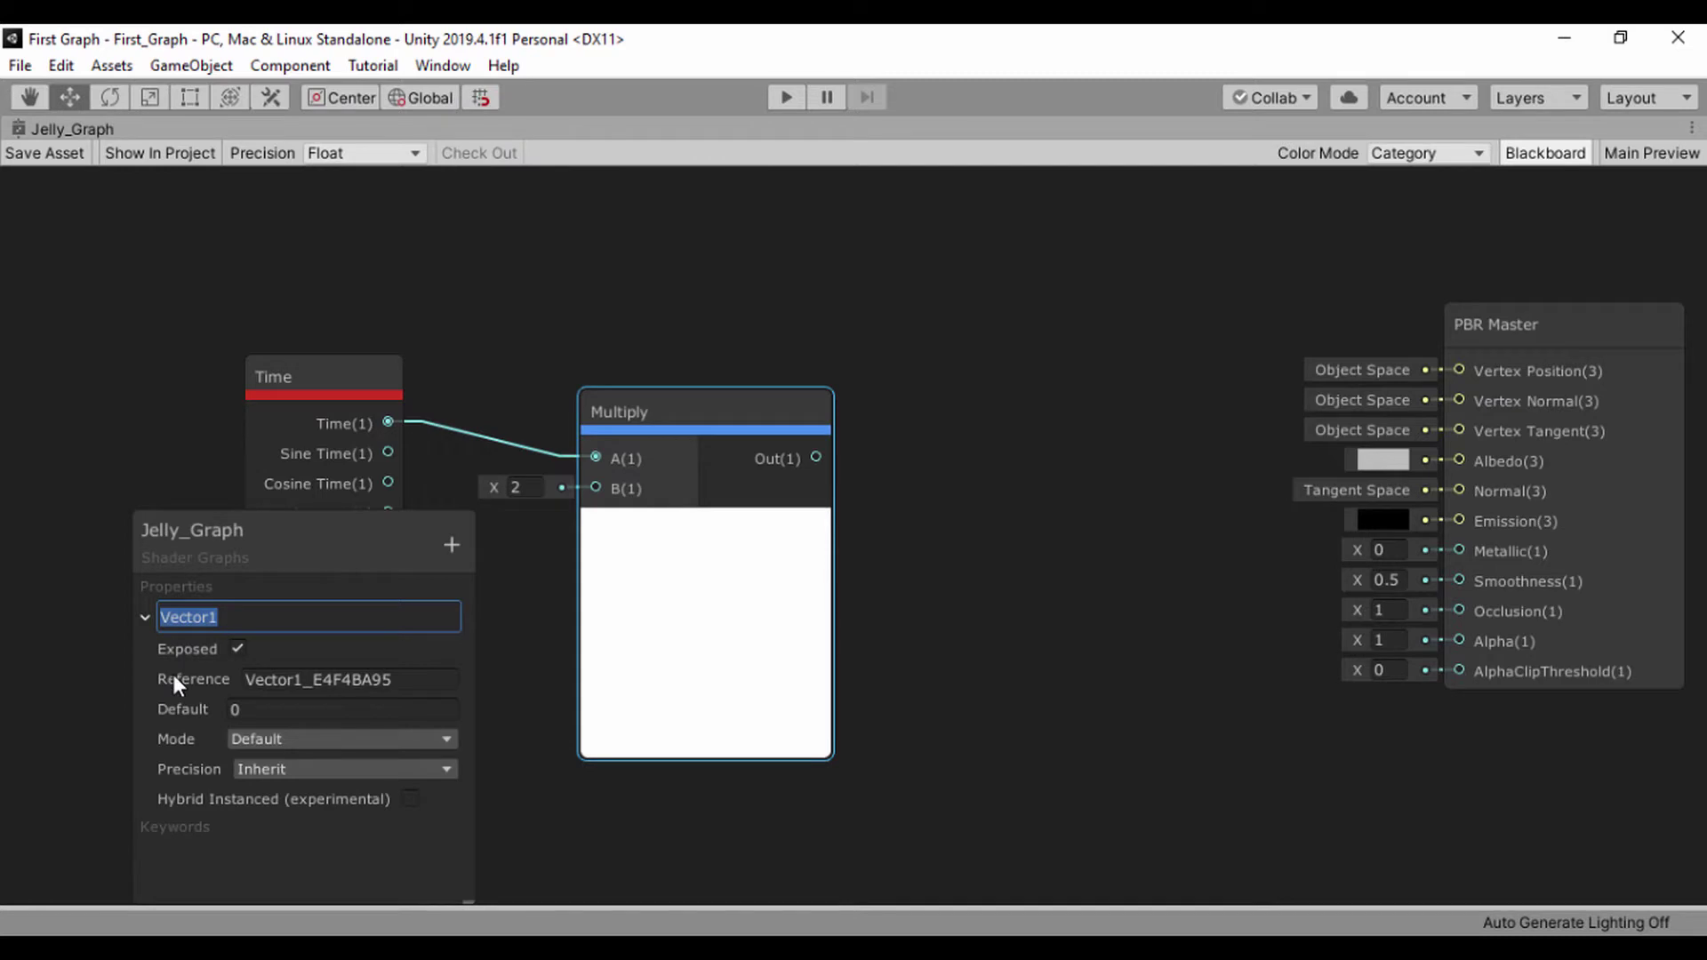
{"action": "type", "text": "Disturbance_Strength"}
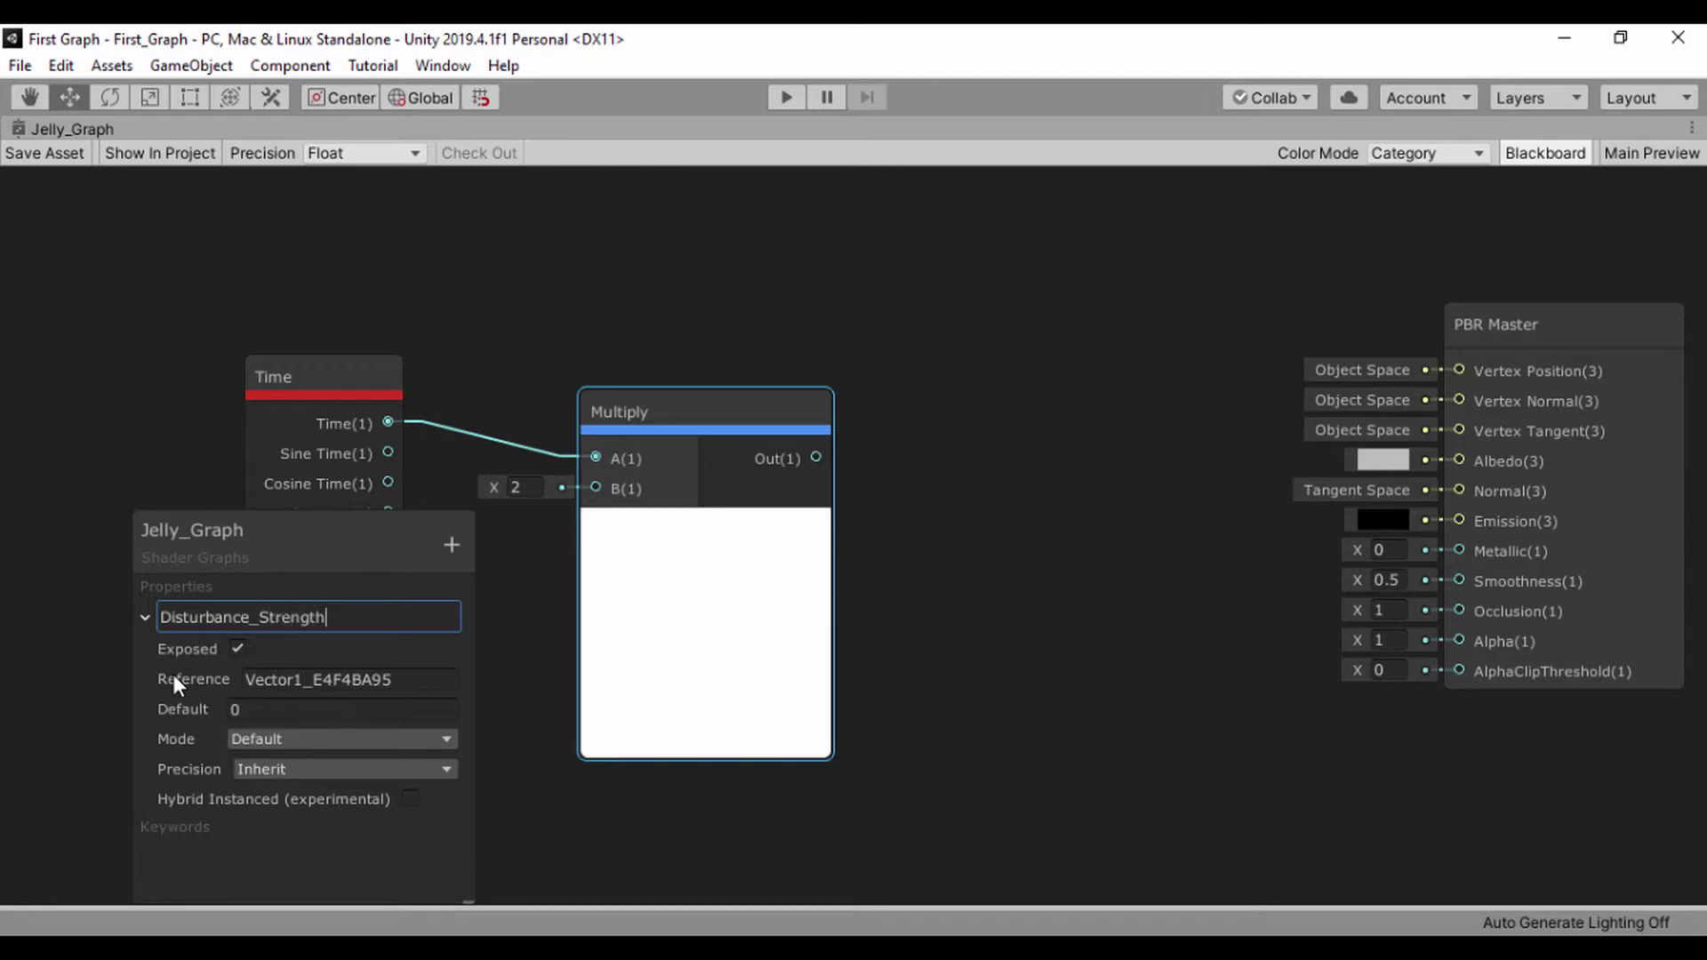
{"action": "key", "text": "Return"}
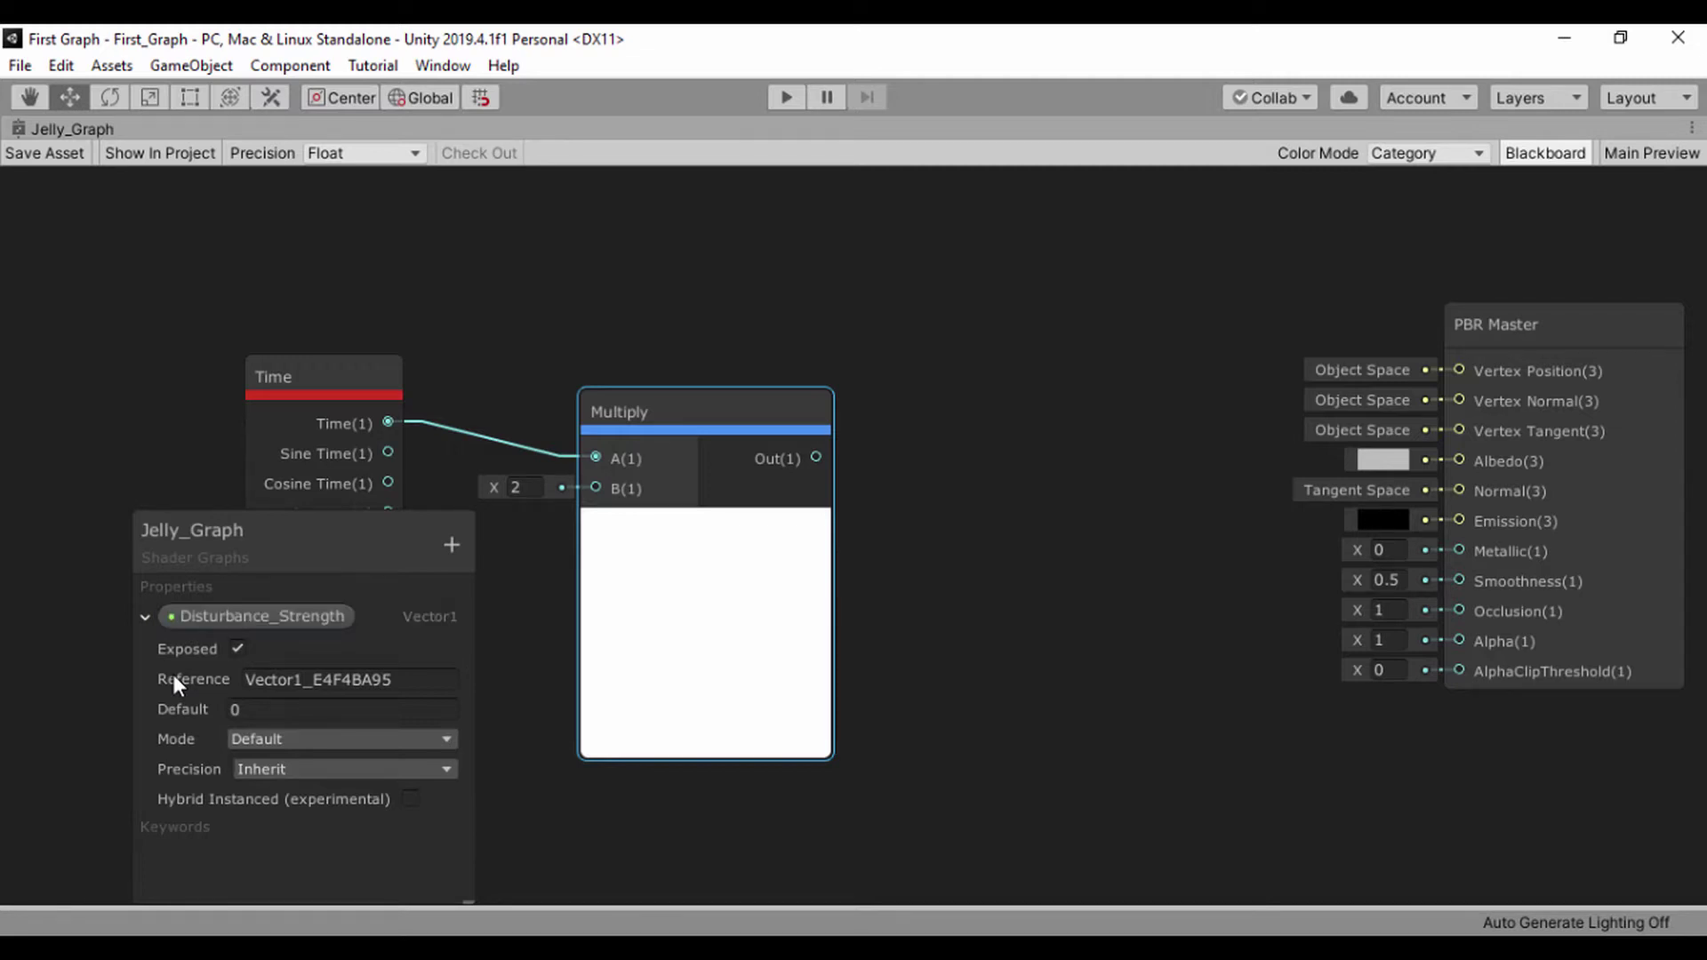
{"action": "left_click", "coordinate": [274, 710]}
{"action": "type", "text": "."}
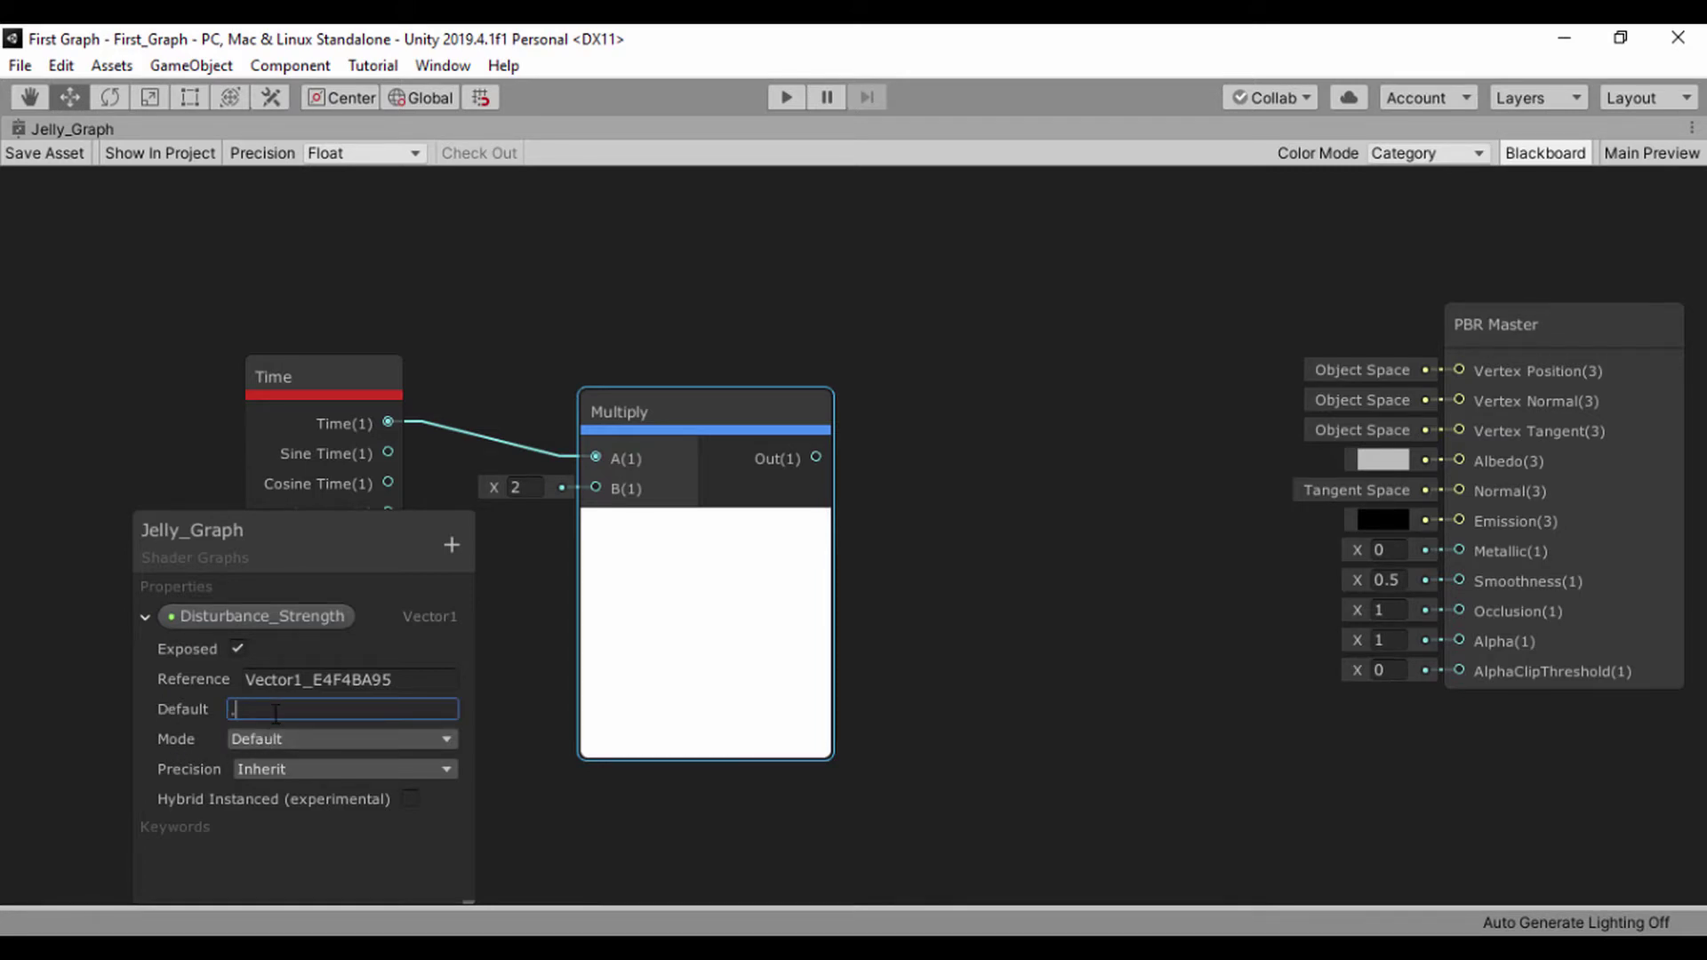
{"action": "type", "text": "05"}
{"action": "key", "text": "BackSpace"}
{"action": "key", "text": "BackSpace"}
{"action": "type", "text": "5"}
{"action": "key", "text": "Return"}
{"action": "left_click_drag", "start_coordinate": [174, 535], "coordinate": [1243, 286]}
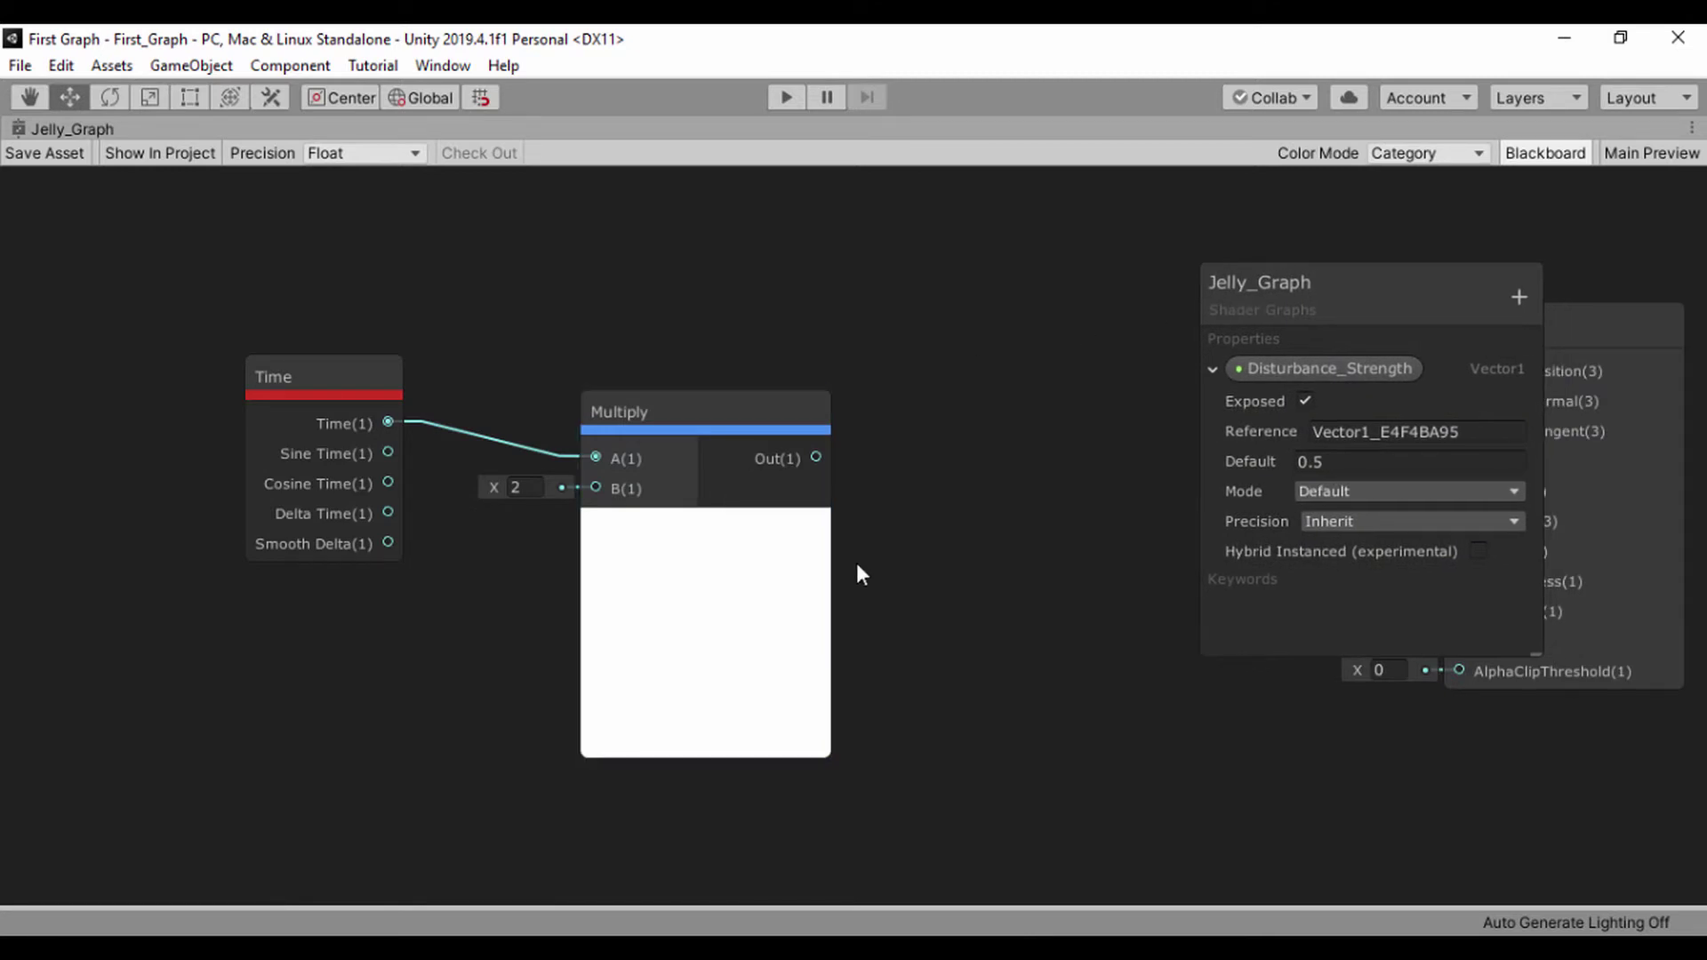
- Place a Disturbance_Strength node below Time and wire it into Multiply's B input
{"action": "left_click", "coordinate": [1214, 370]}
{"action": "left_click_drag", "start_coordinate": [1256, 367], "coordinate": [483, 580]}
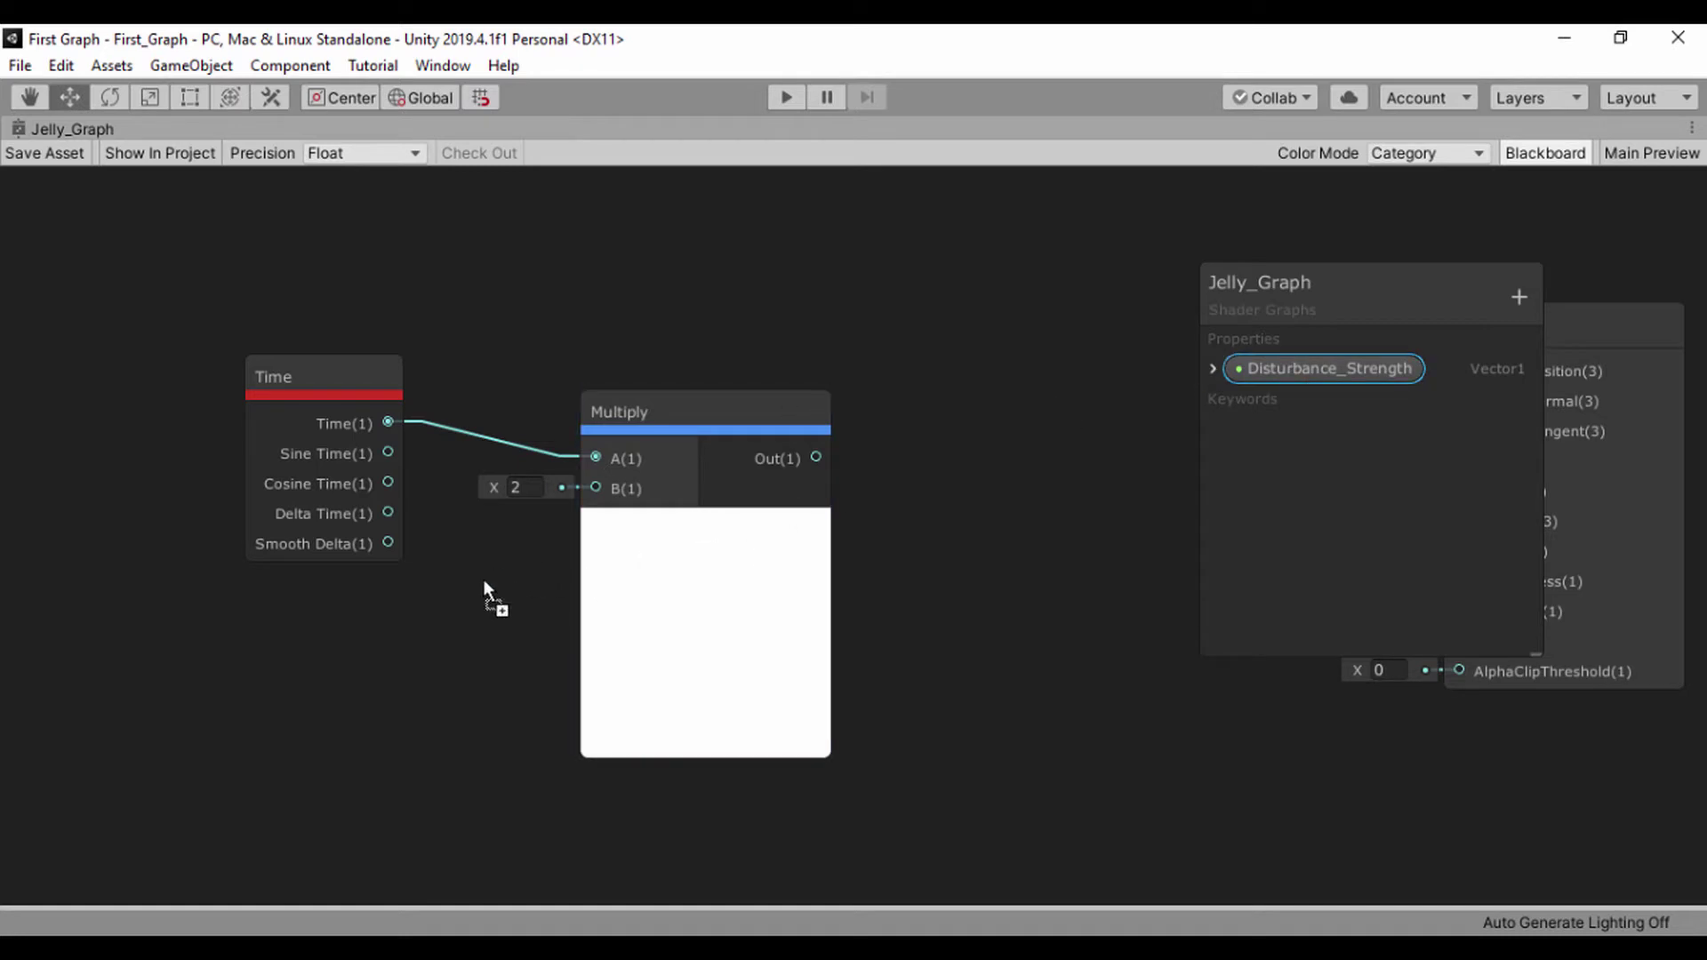
{"action": "left_click_drag", "start_coordinate": [242, 594], "coordinate": [247, 606]}
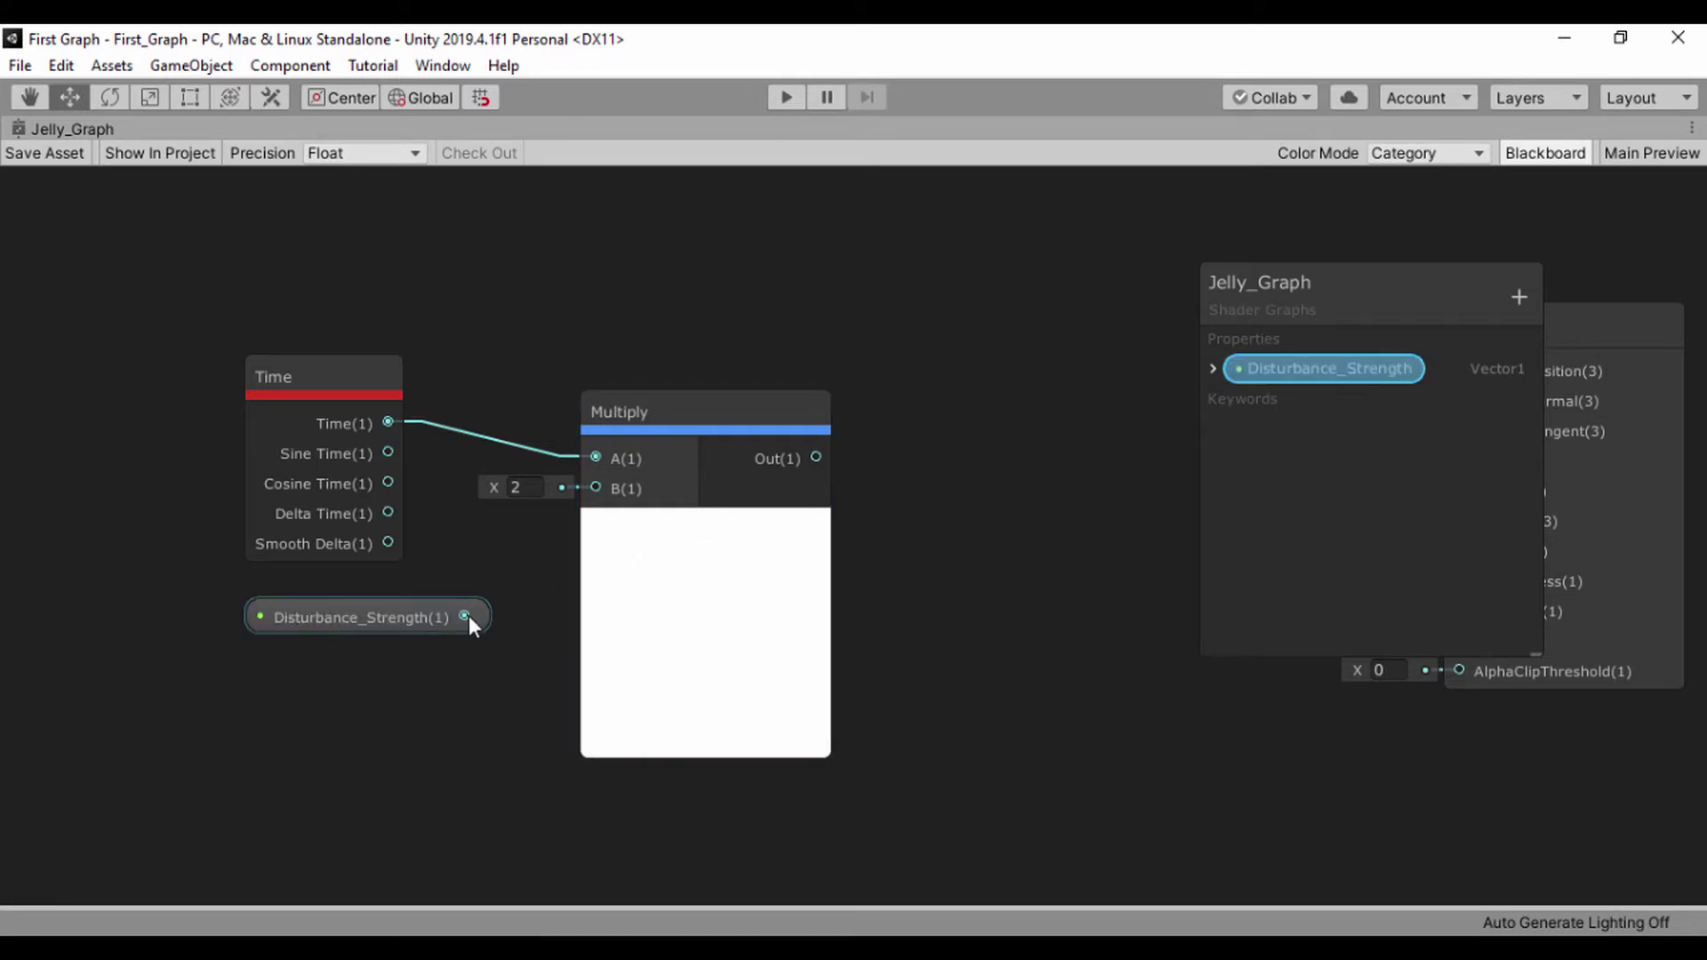
{"action": "left_click_drag", "start_coordinate": [466, 615], "coordinate": [600, 500]}
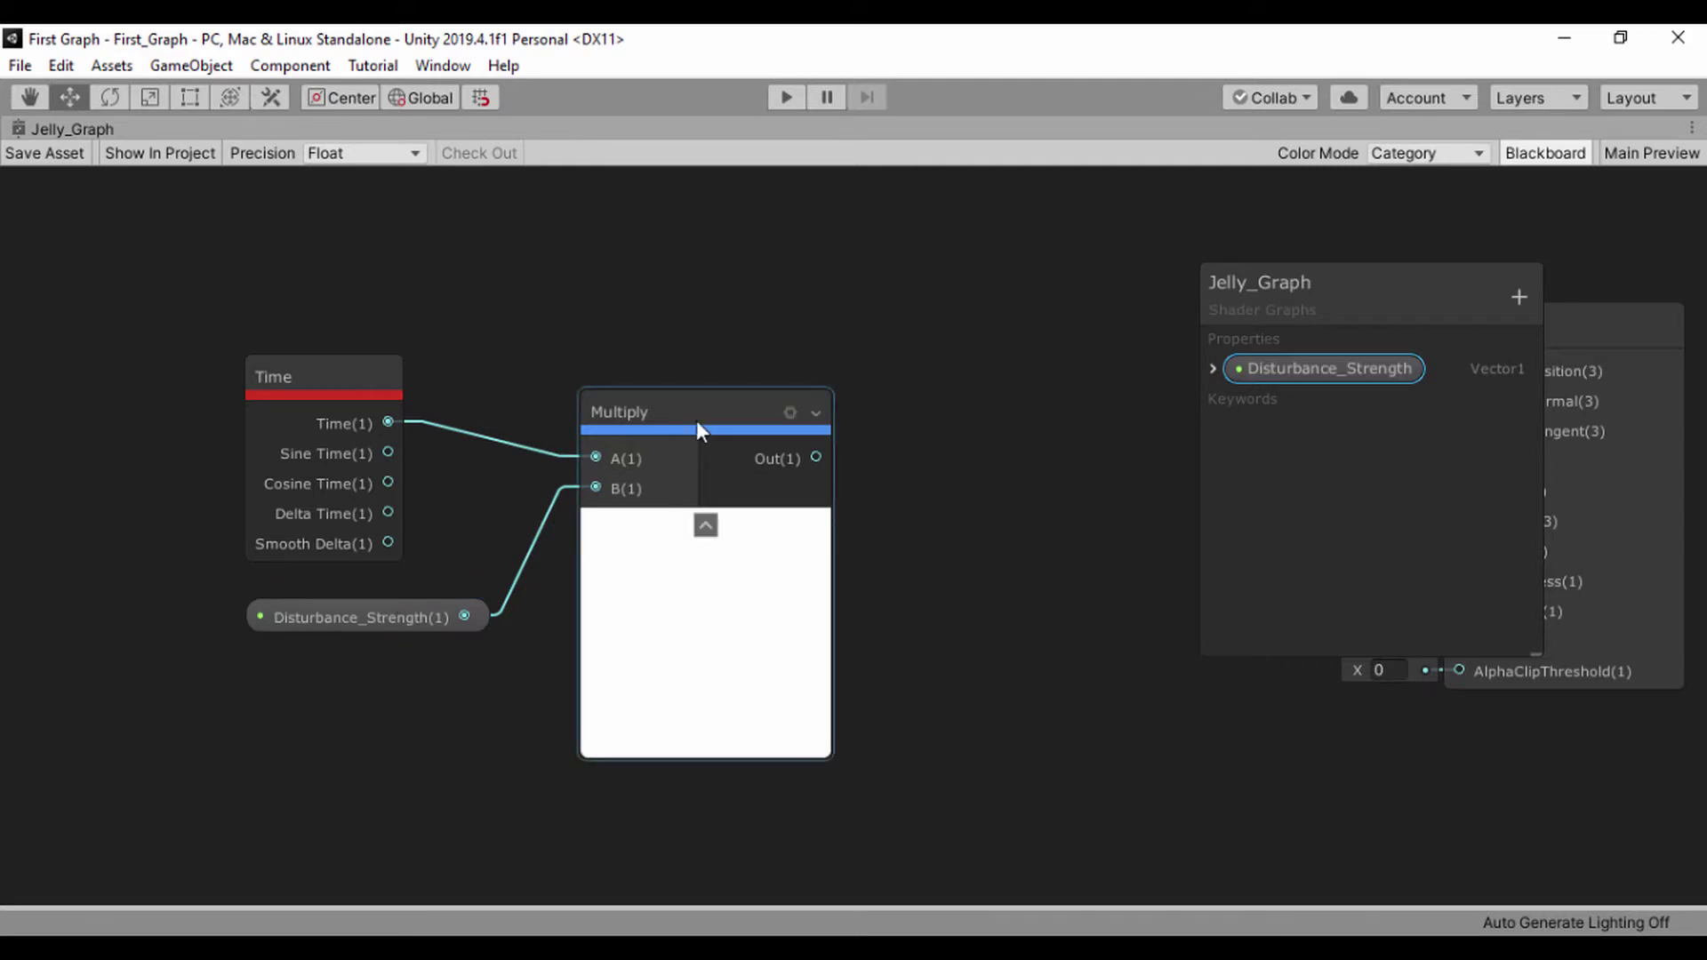
{"action": "left_click_drag", "start_coordinate": [693, 406], "coordinate": [660, 388]}
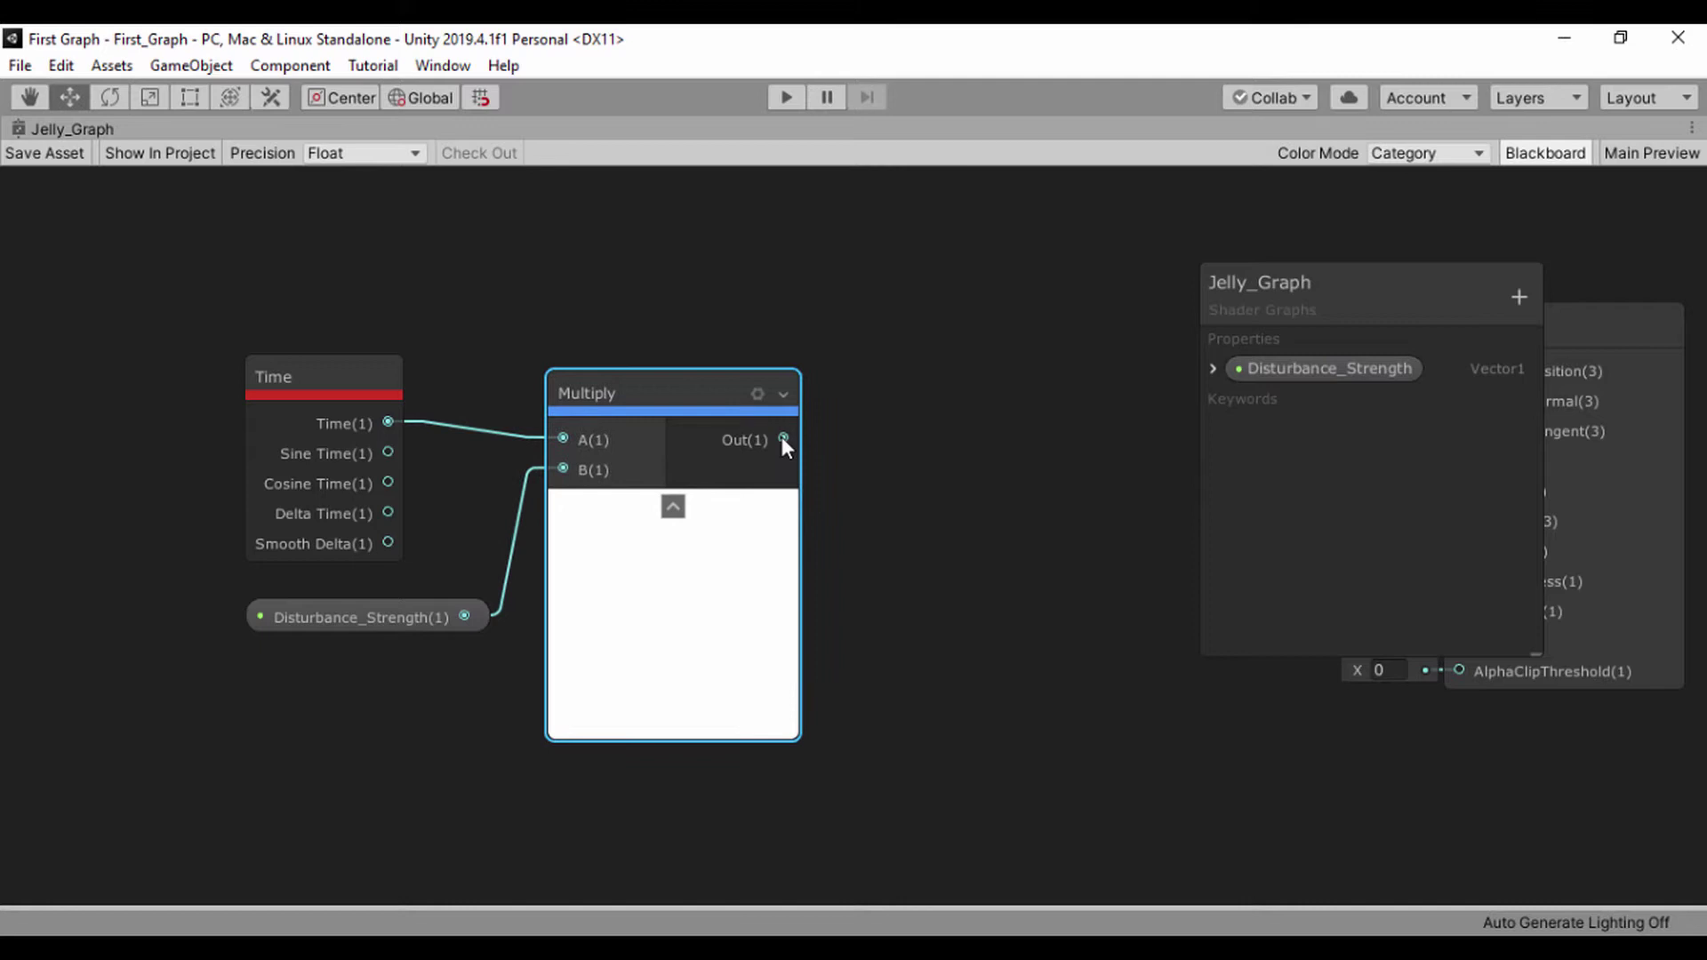
- Add a Tiling And Offset node with Multiply's output connected to its Offset input
{"action": "left_click_drag", "start_coordinate": [782, 437], "coordinate": [902, 389]}
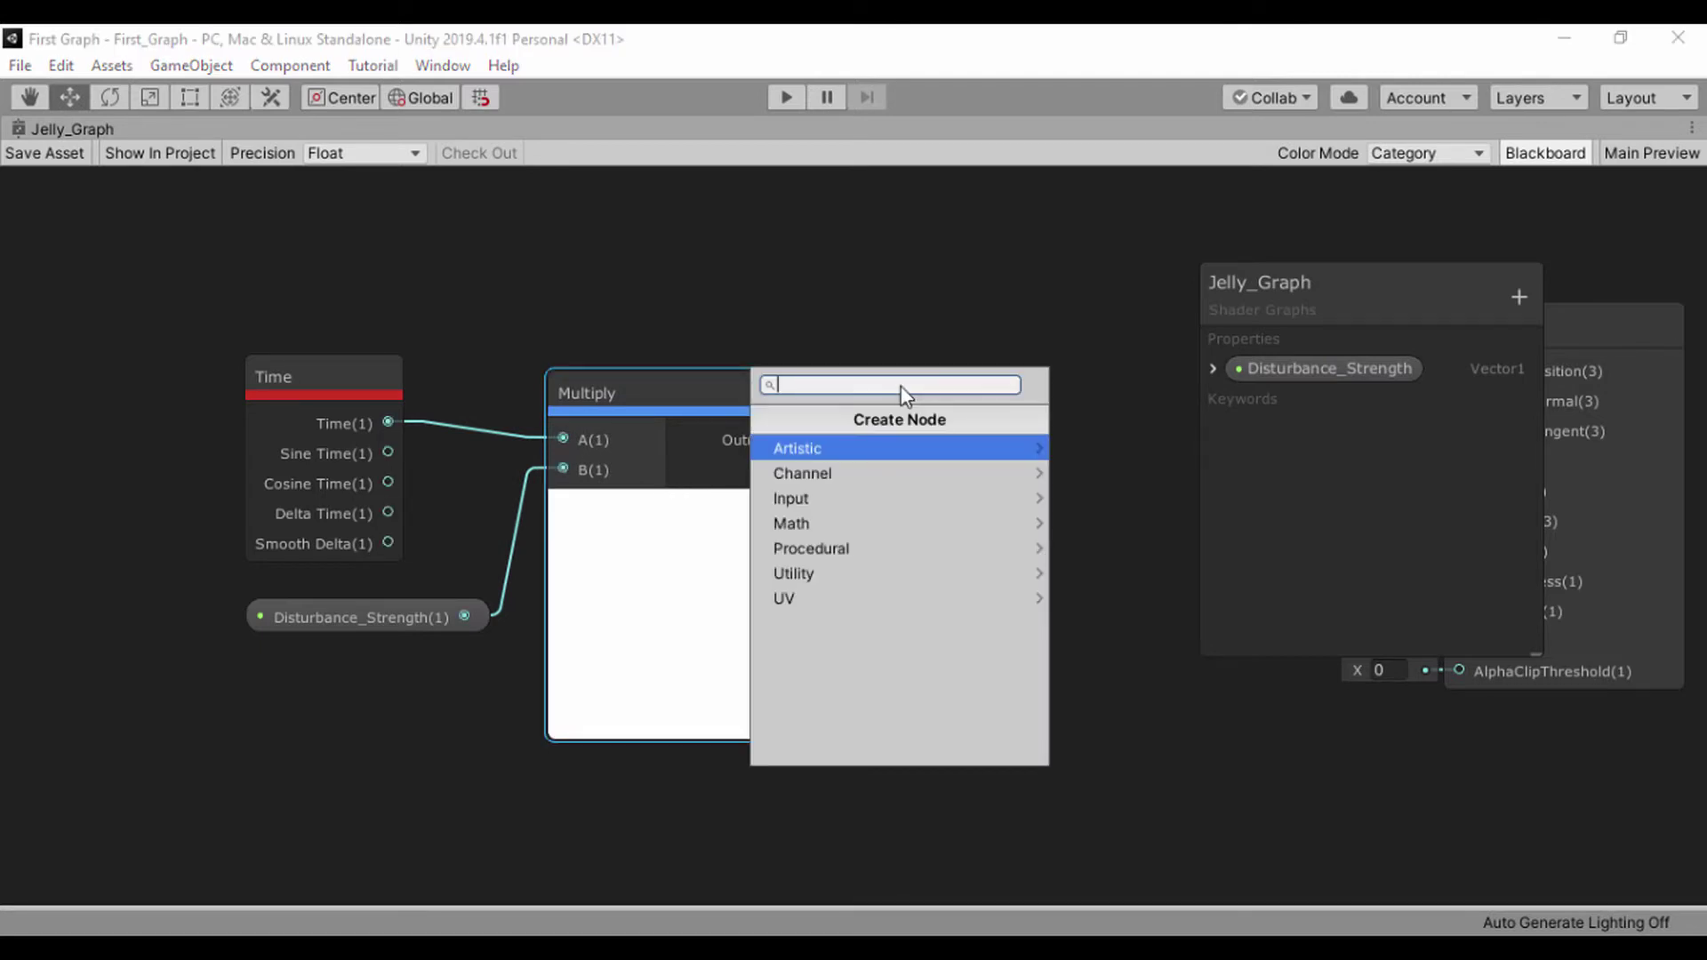
{"action": "type", "text": "til"}
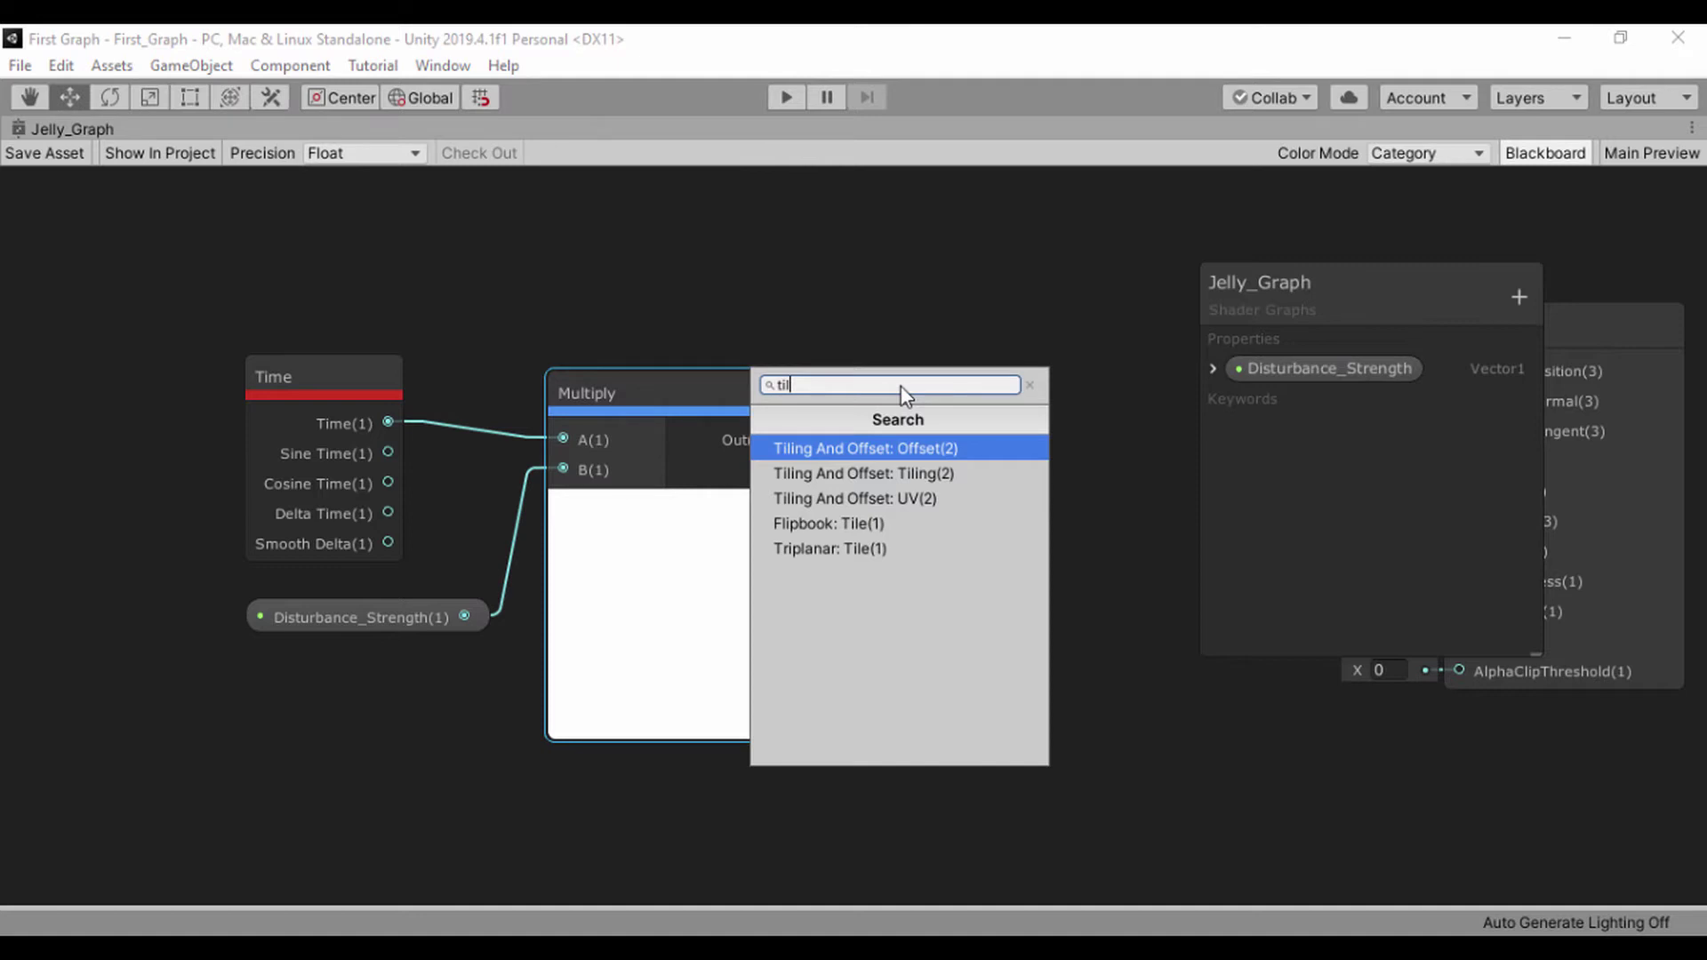
{"action": "key", "text": "Return"}
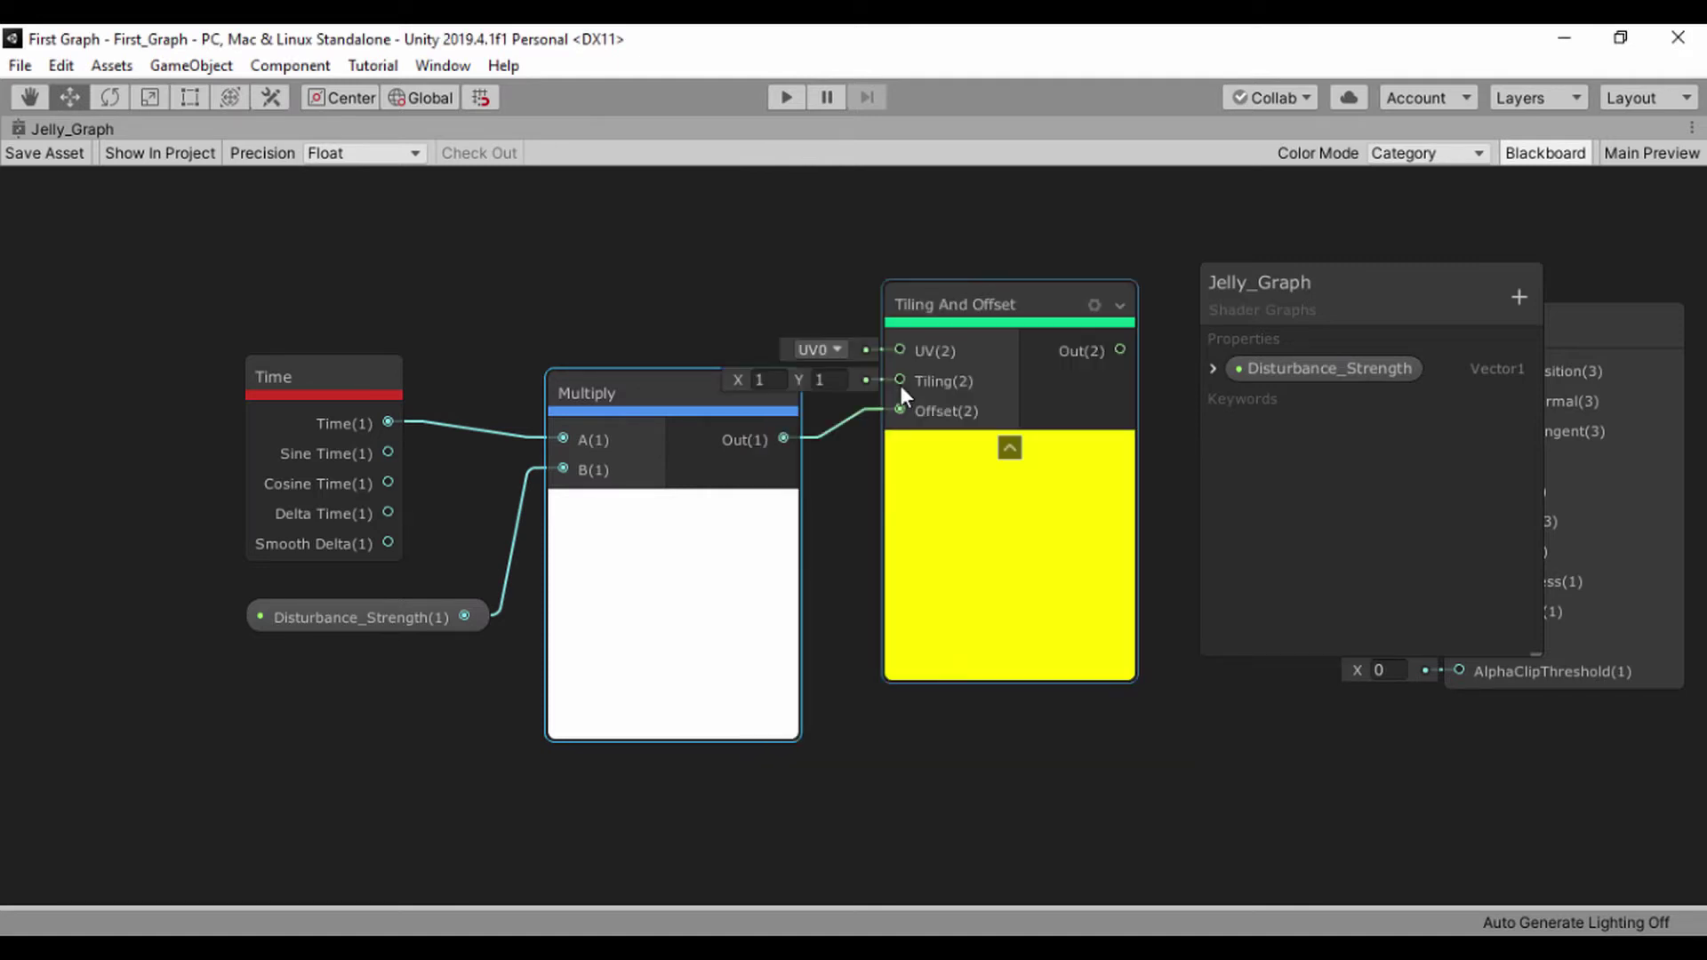
{"action": "left_click_drag", "start_coordinate": [924, 321], "coordinate": [1004, 420]}
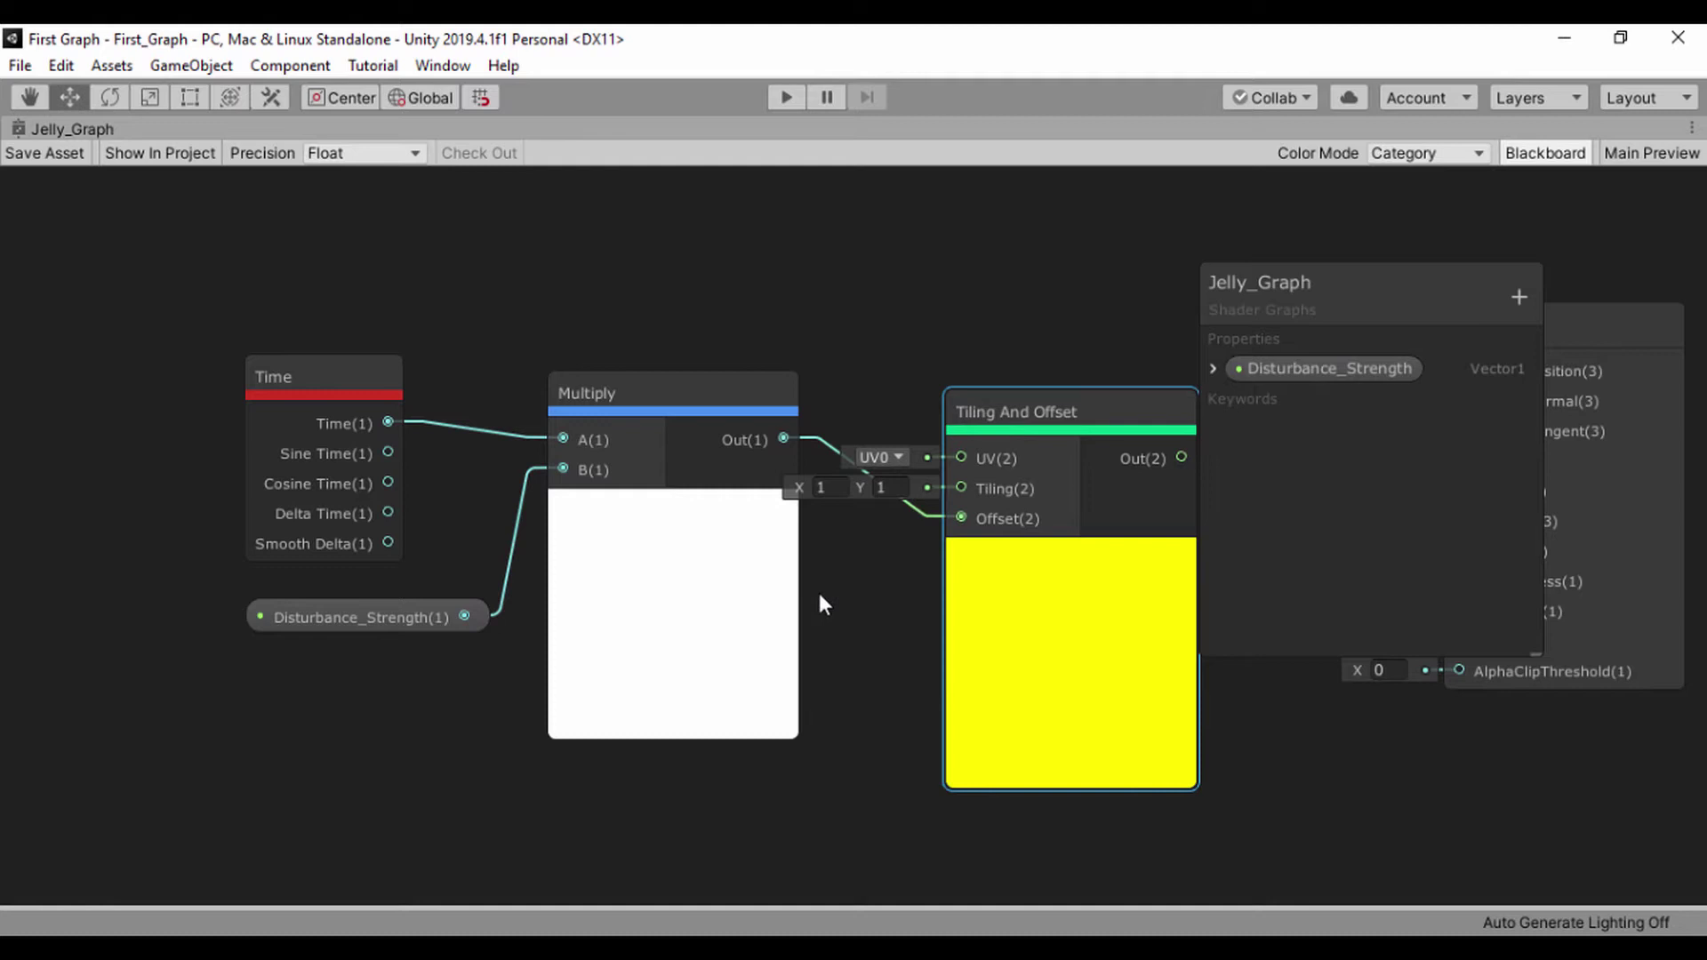
{"action": "left_click_drag", "start_coordinate": [717, 394], "coordinate": [675, 567]}
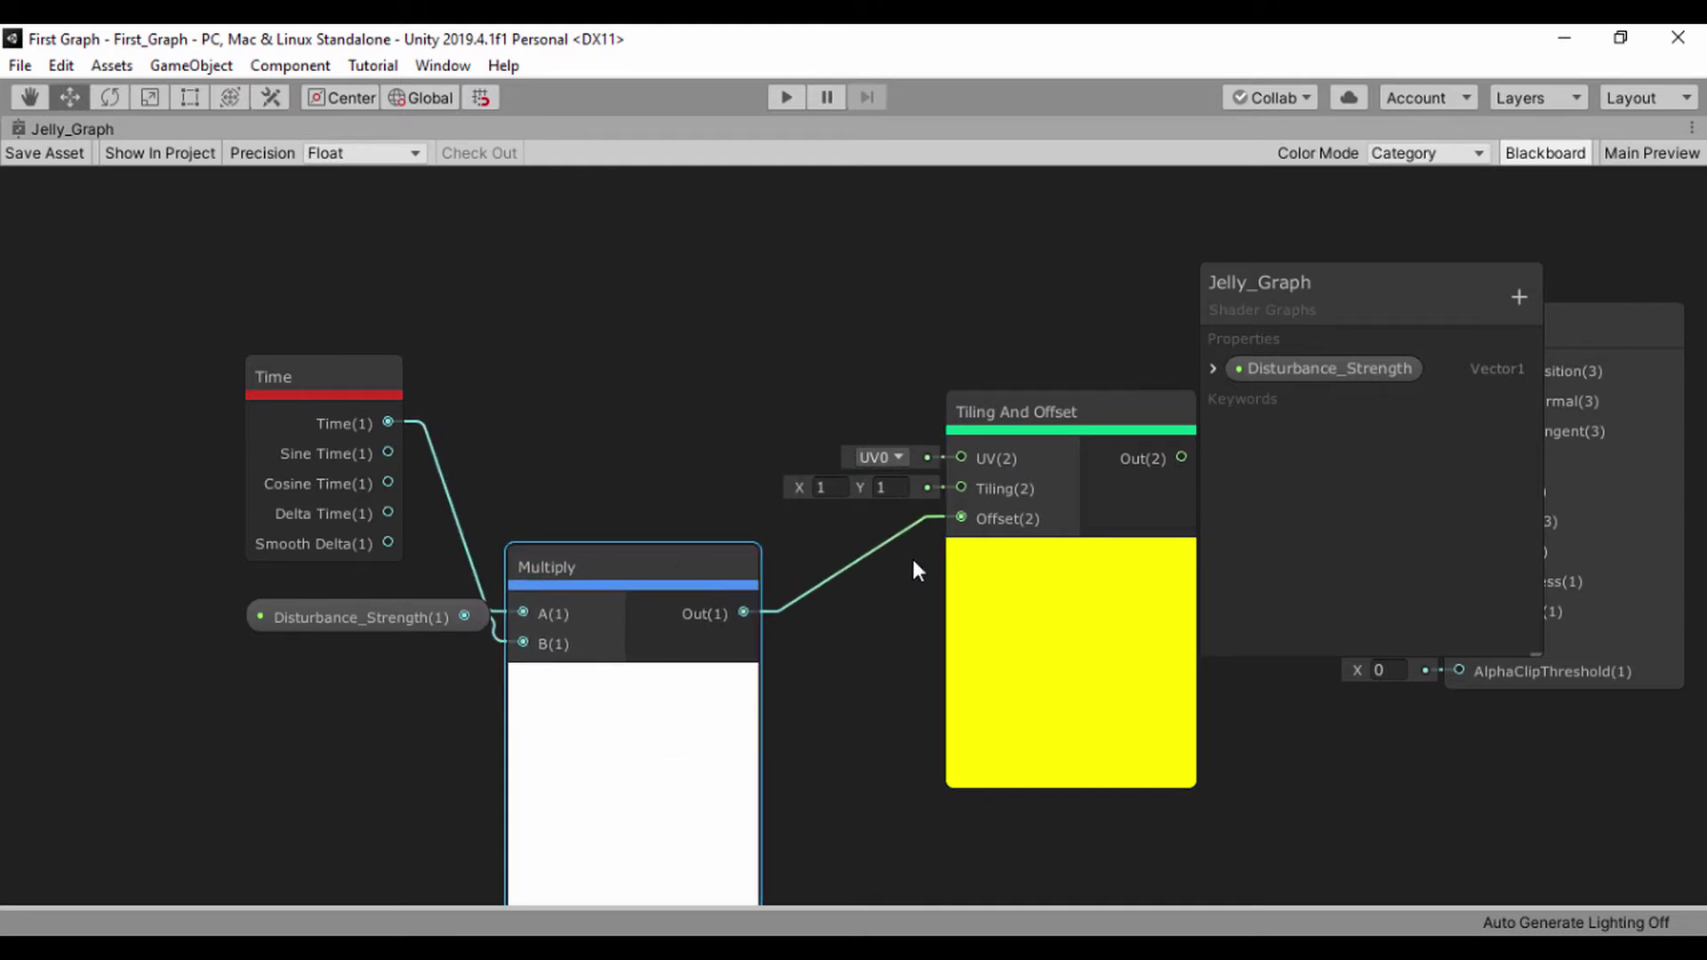
{"action": "left_click", "coordinate": [886, 546]}
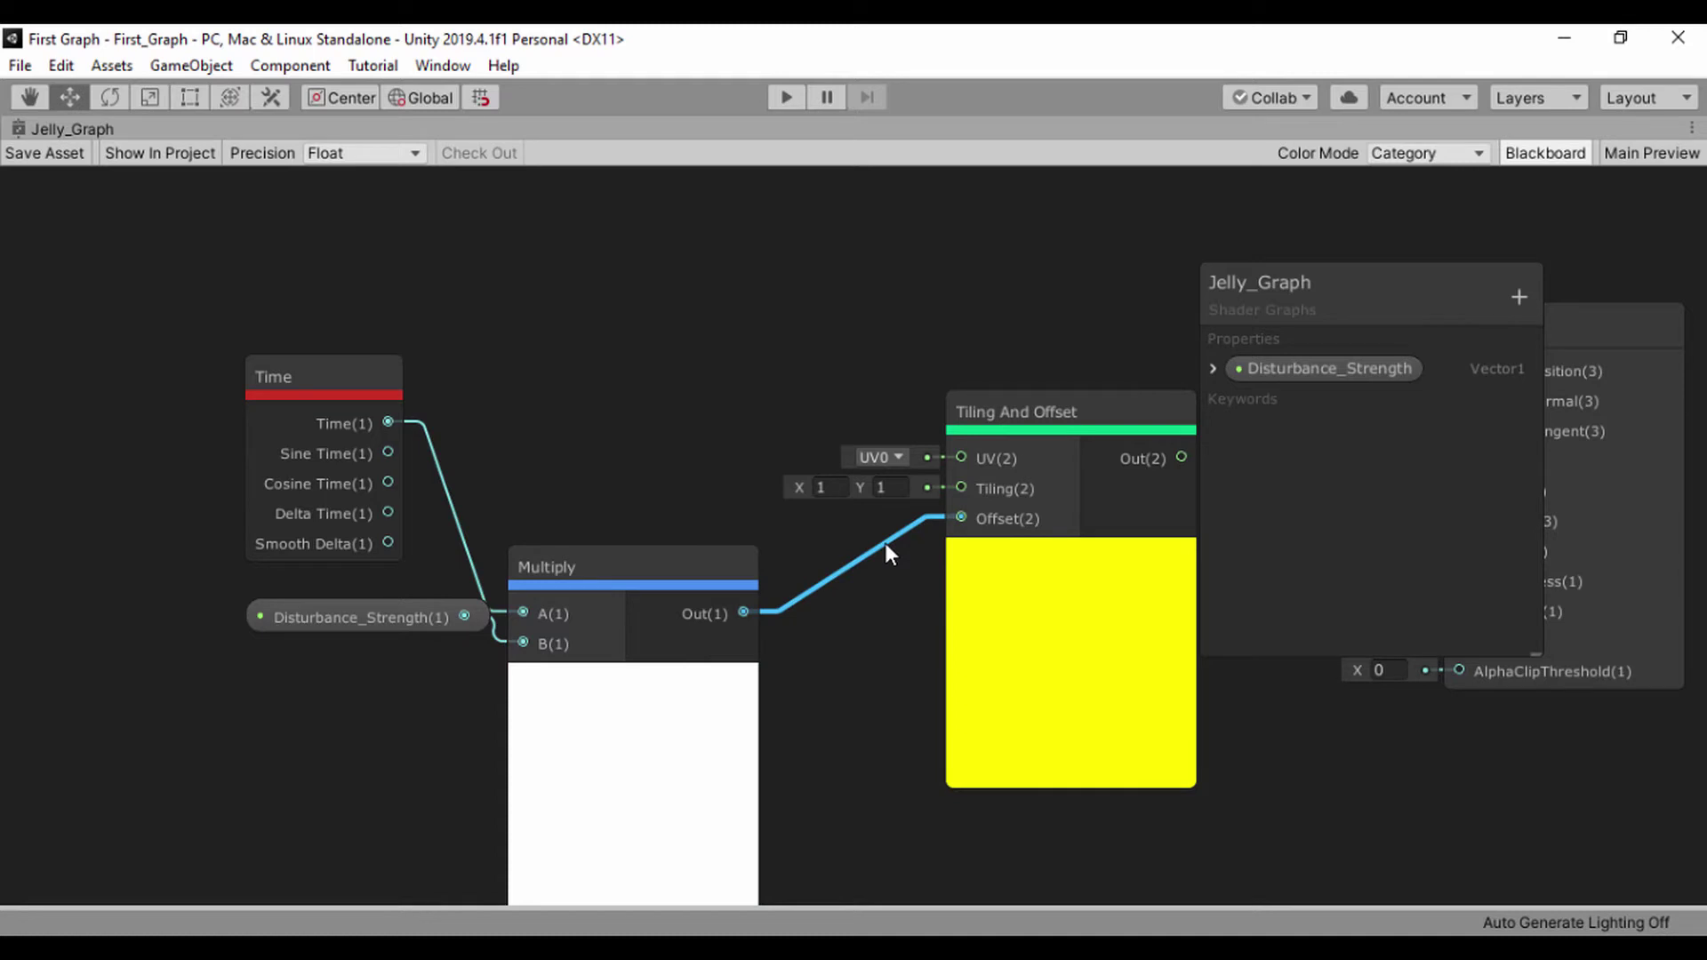
{"action": "key", "text": "Delete"}
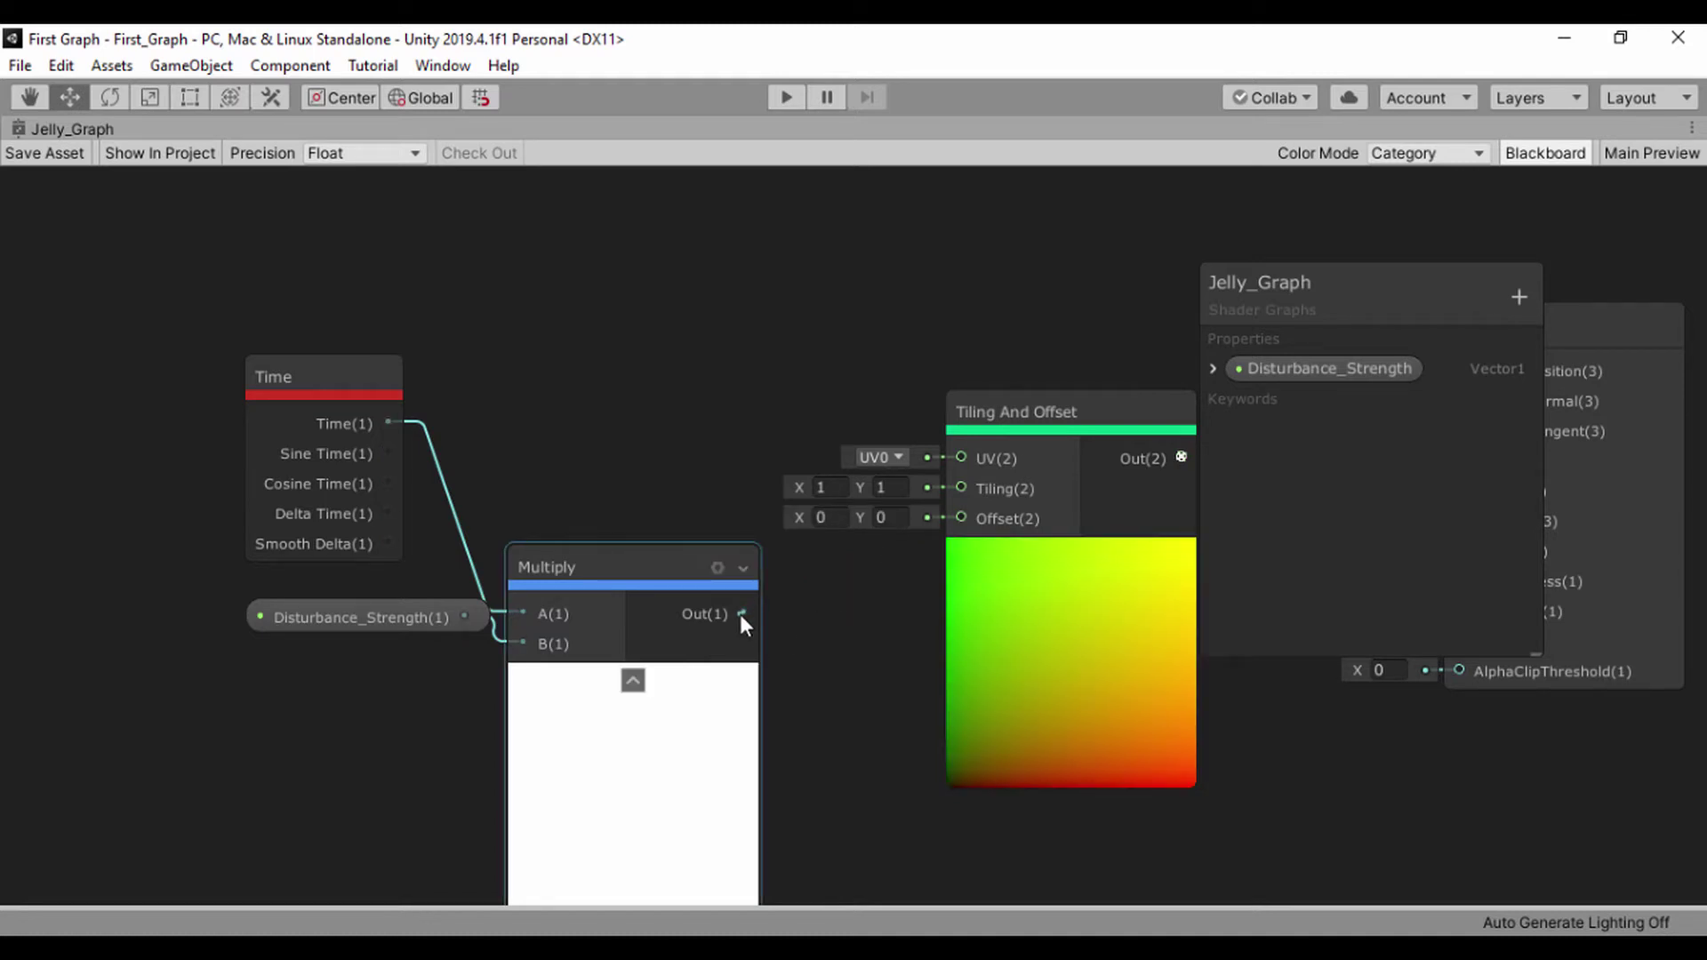
{"action": "left_click_drag", "start_coordinate": [742, 613], "coordinate": [964, 518]}
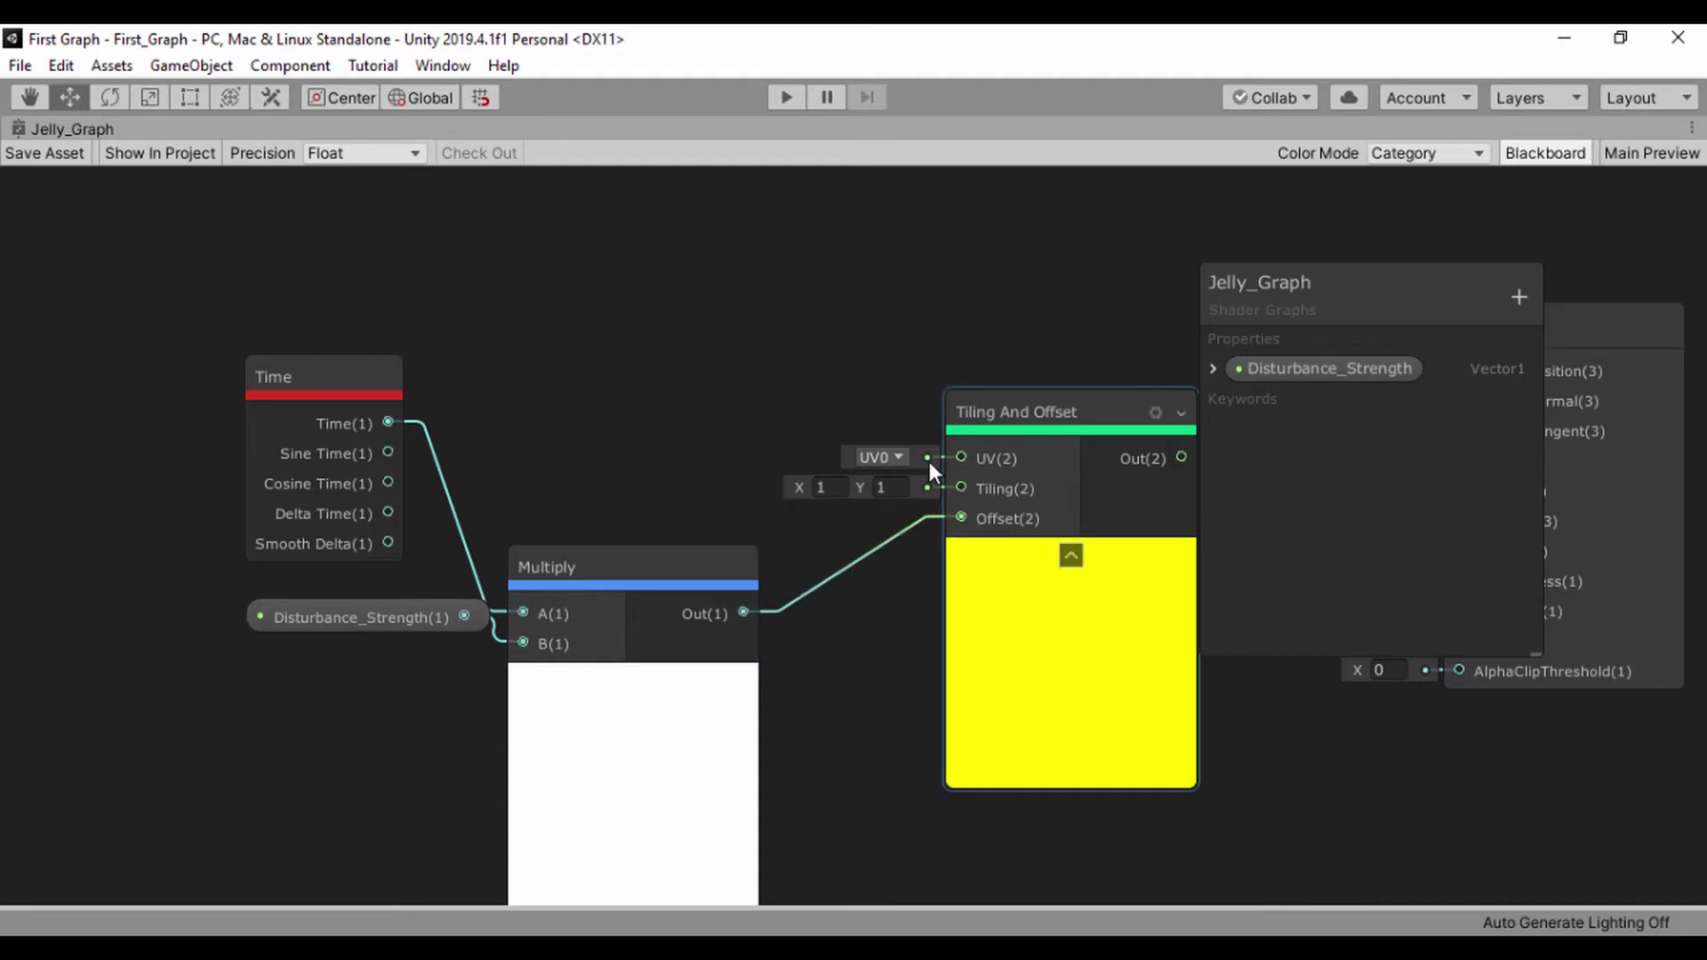
{"action": "left_click_drag", "start_coordinate": [970, 405], "coordinate": [886, 367]}
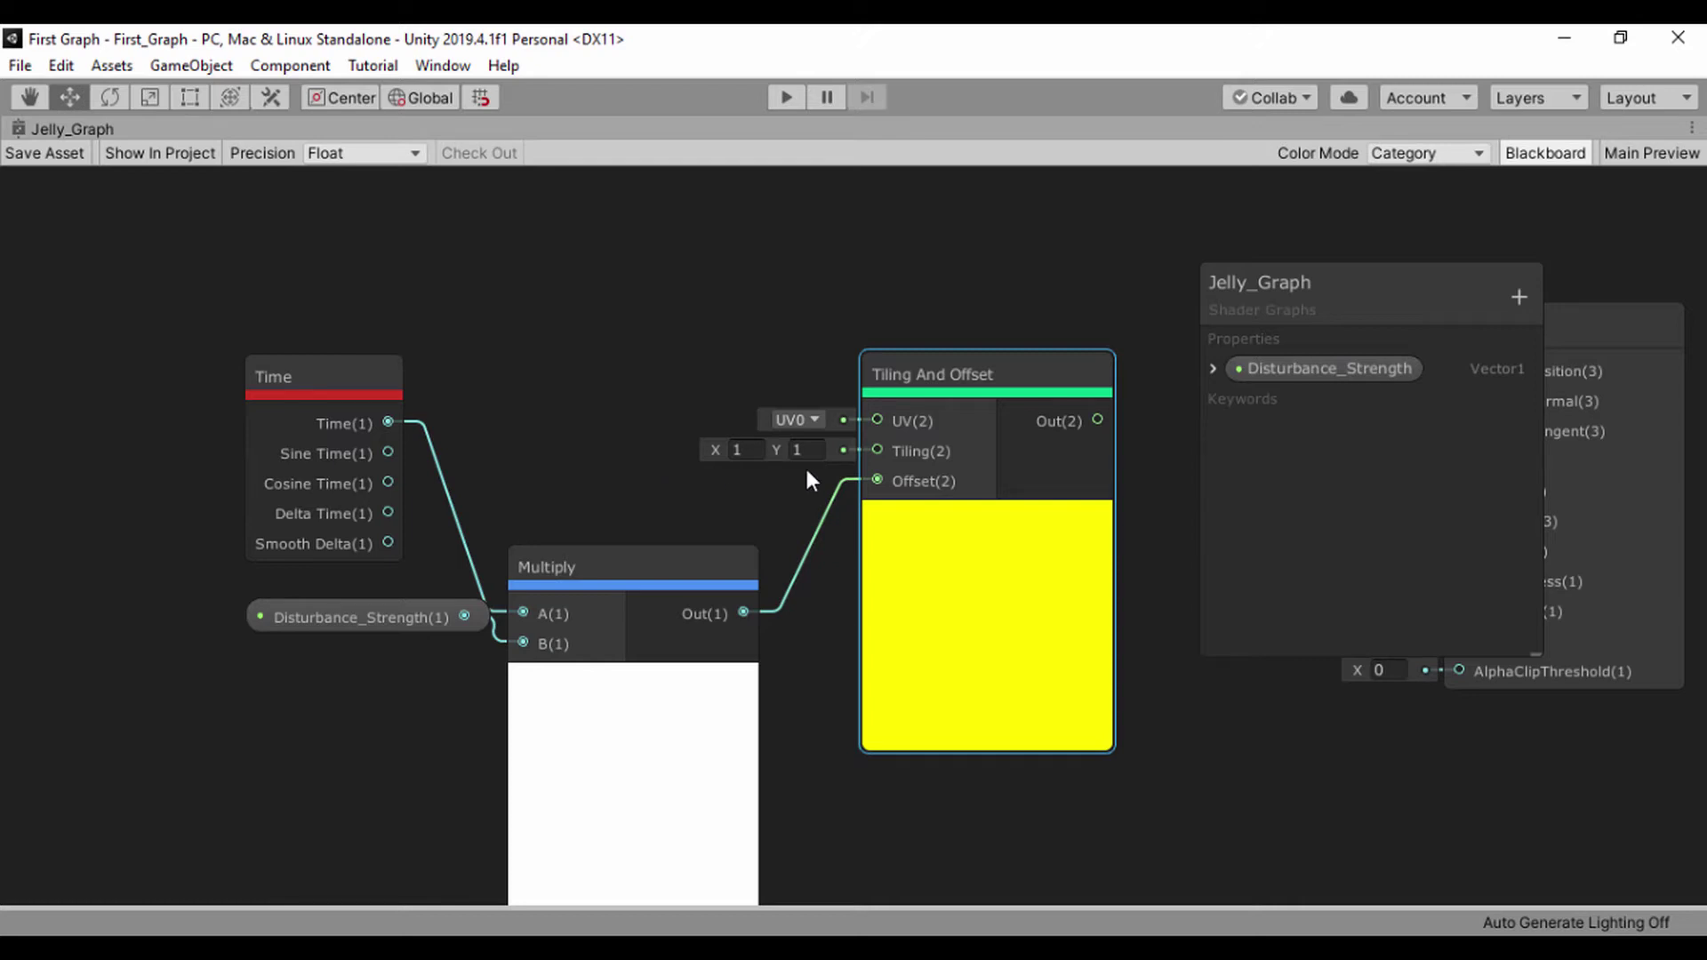
- Create a Vector2 property named Offset with default X 0, Y 4
{"action": "left_click", "coordinate": [1518, 297]}
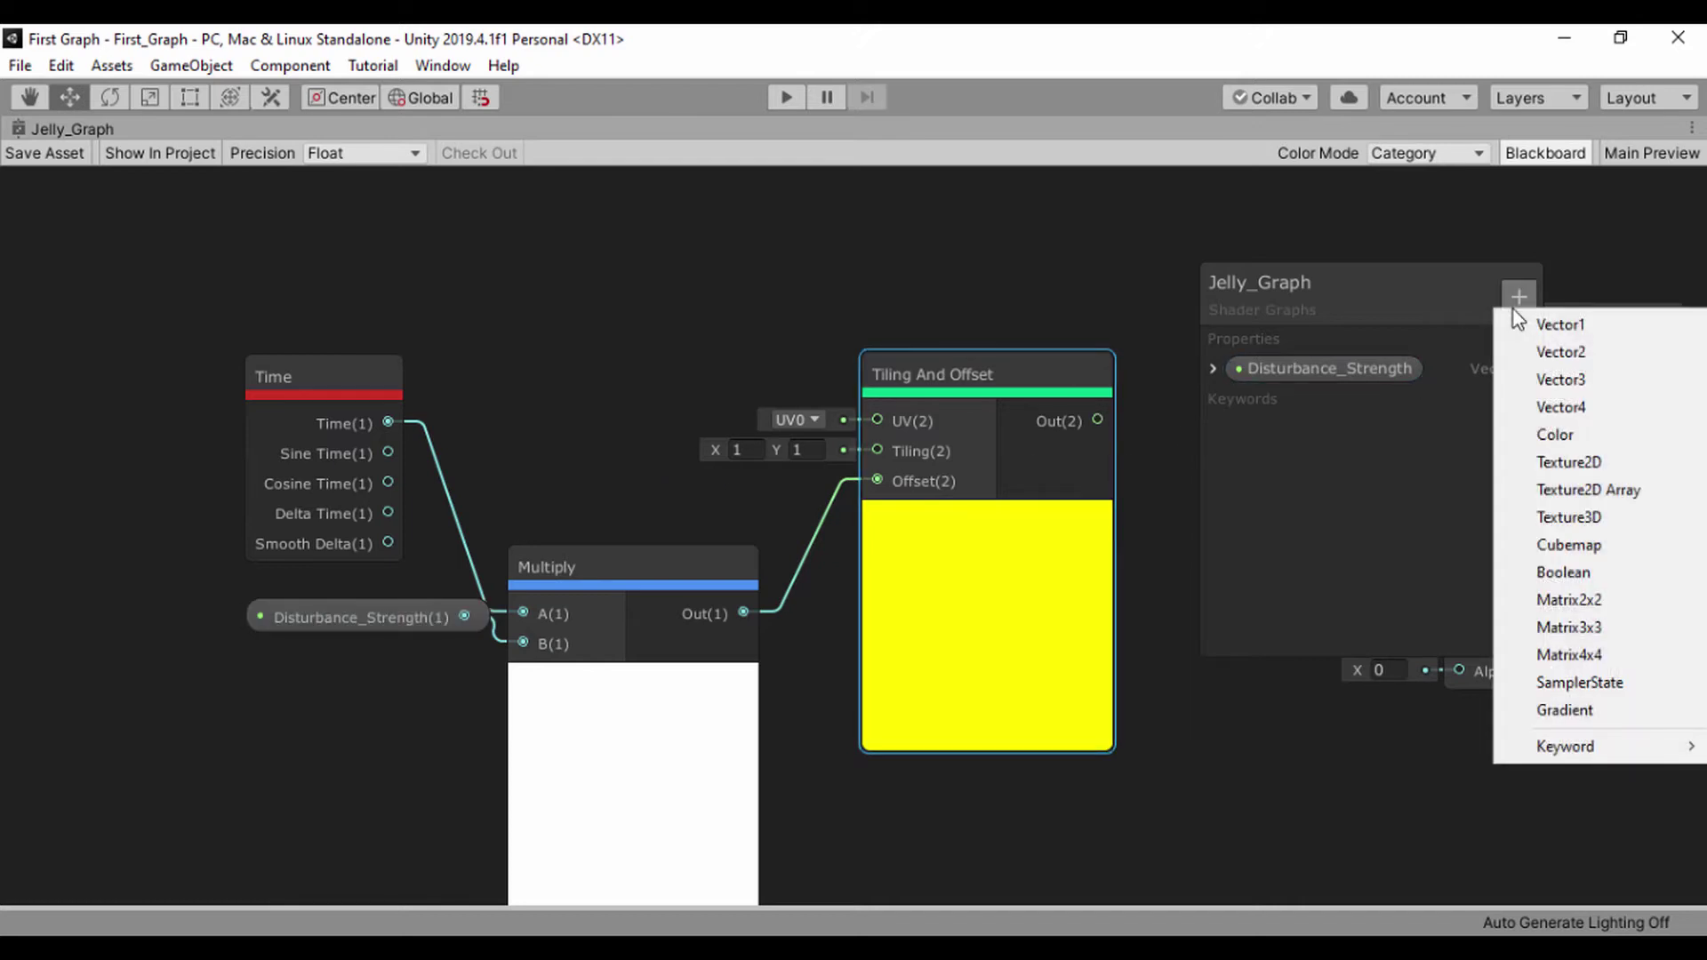
{"action": "left_click", "coordinate": [1547, 350]}
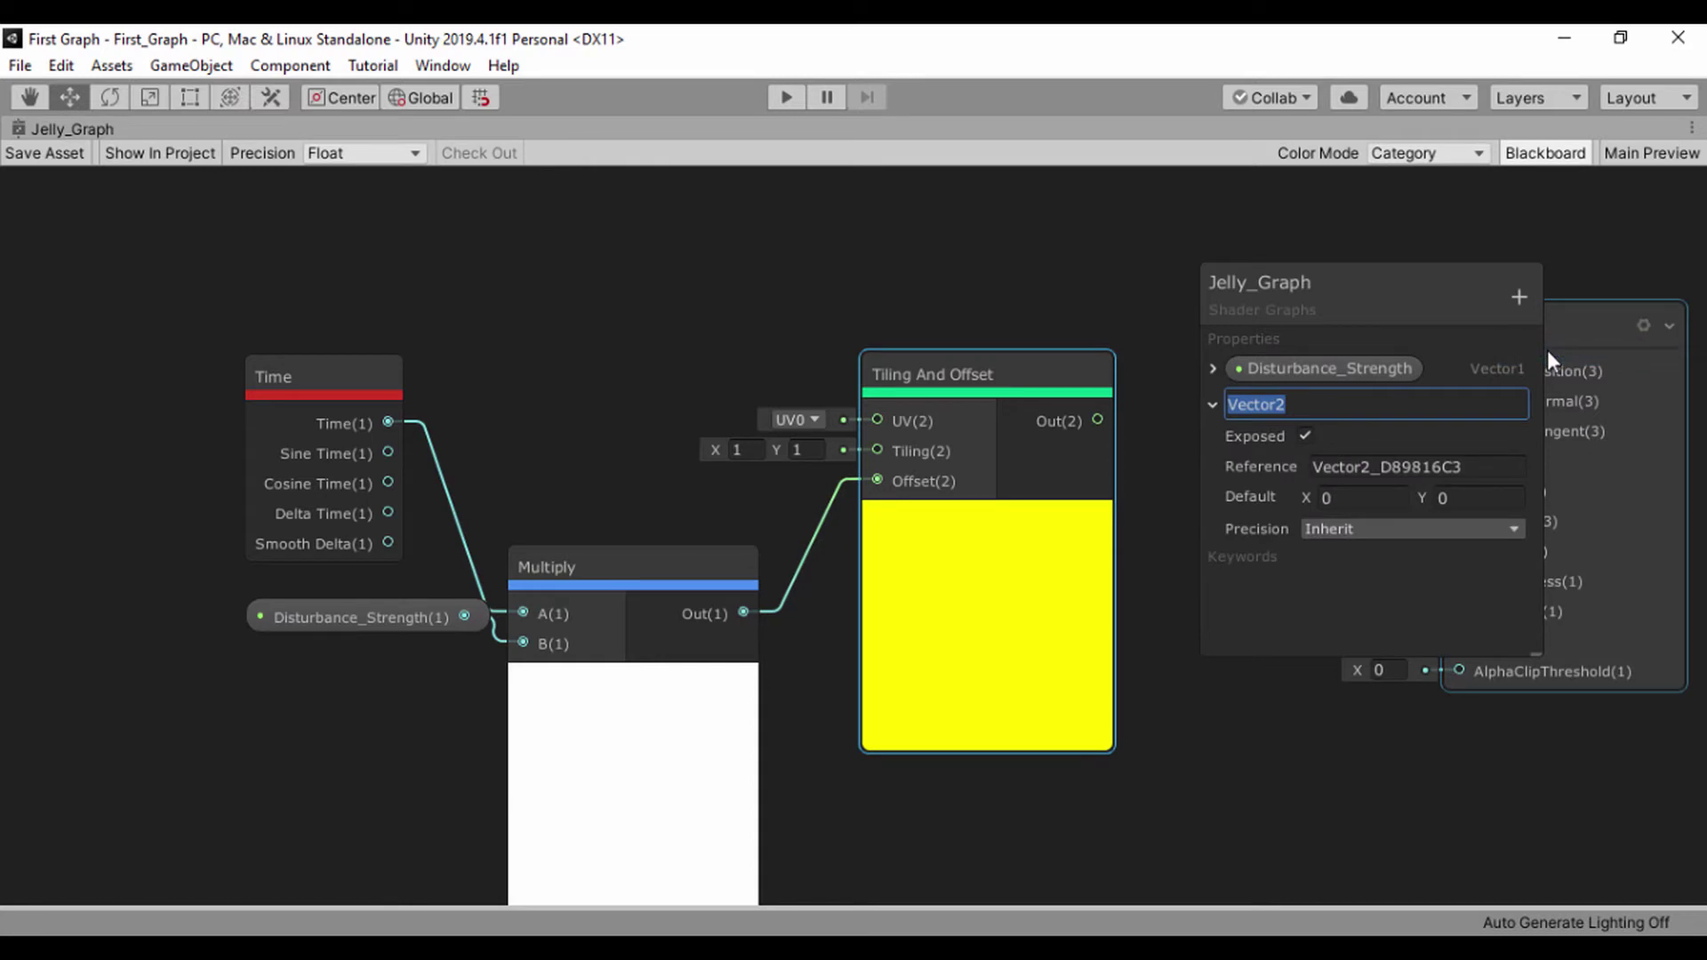
{"action": "type", "text": "Offset"}
{"action": "key", "text": "Return"}
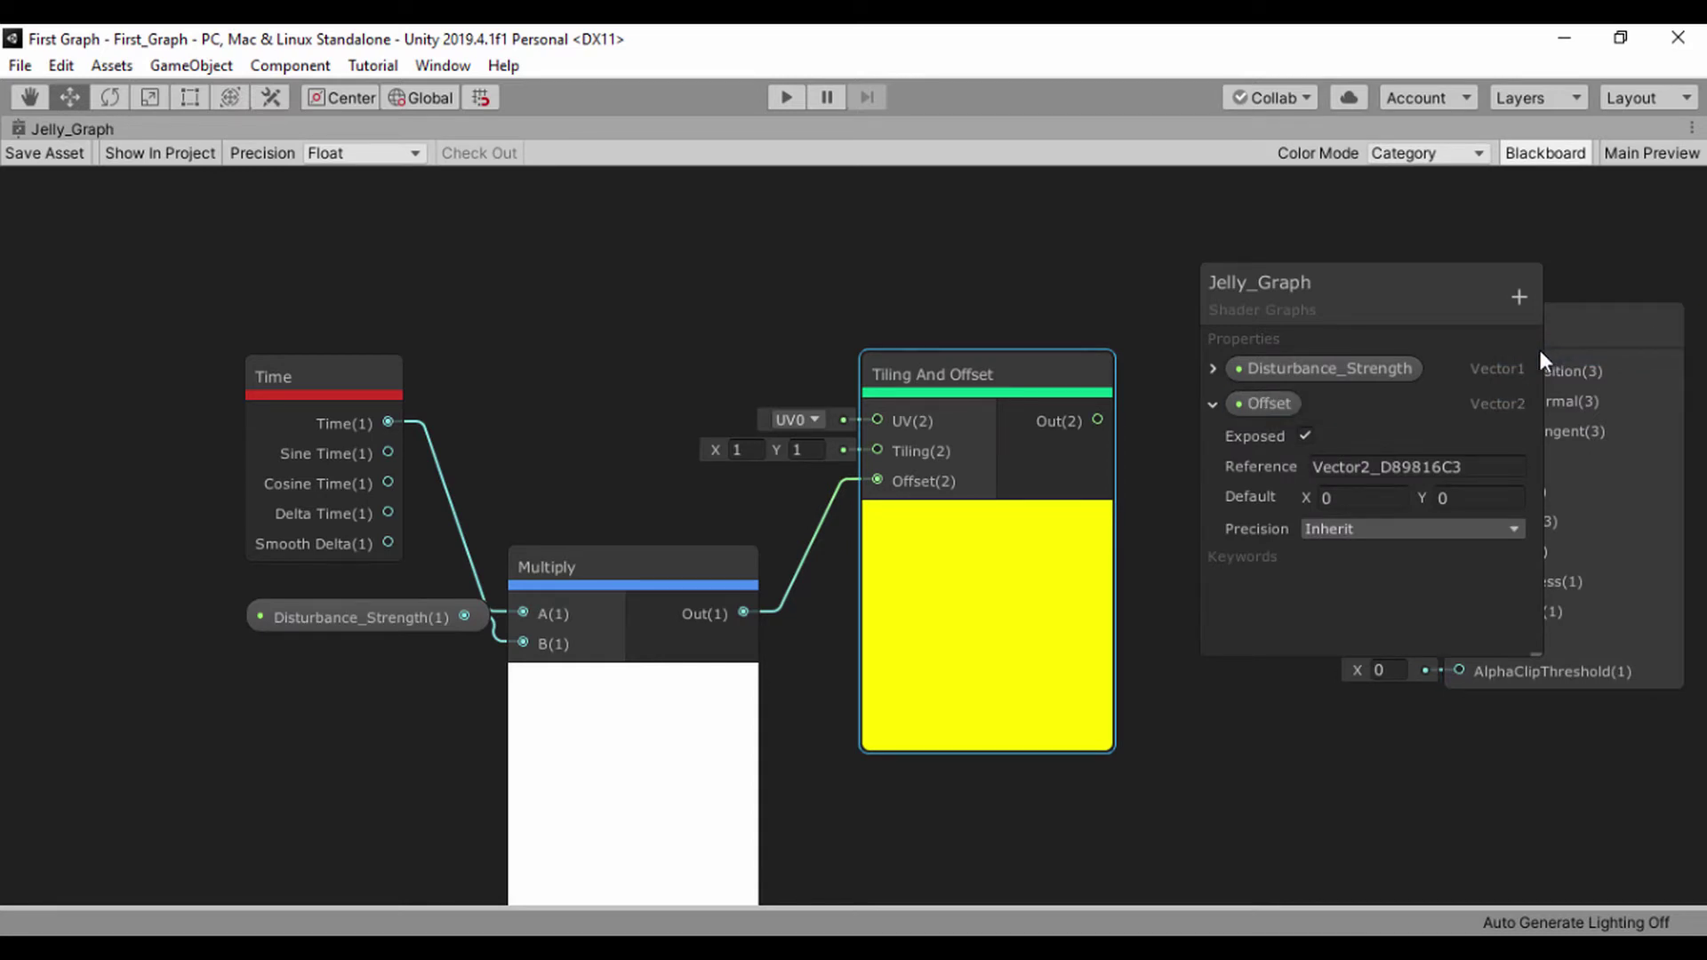
{"action": "left_click", "coordinate": [1473, 499]}
{"action": "type", "text": "4"}
{"action": "left_click", "coordinate": [789, 313]}
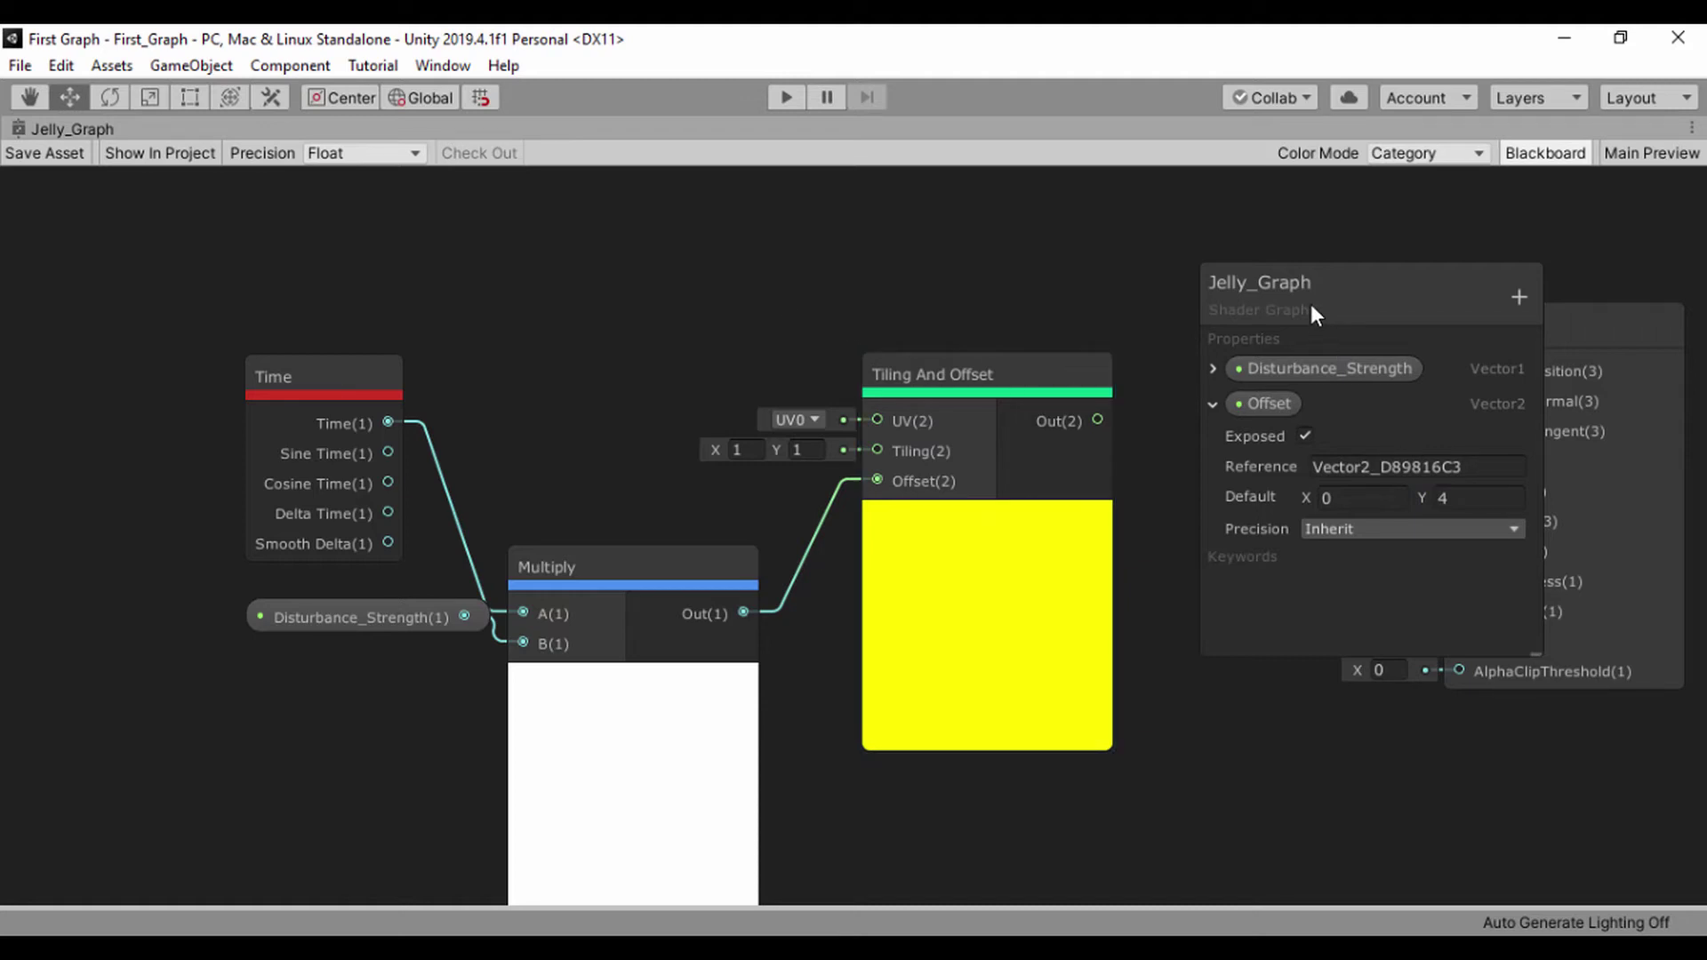
- Shift the Time, Multiply and Tiling And Offset nodes further left
{"action": "scroll", "coordinate": [520, 345], "scroll_direction": "down", "scroll_amount": 3}
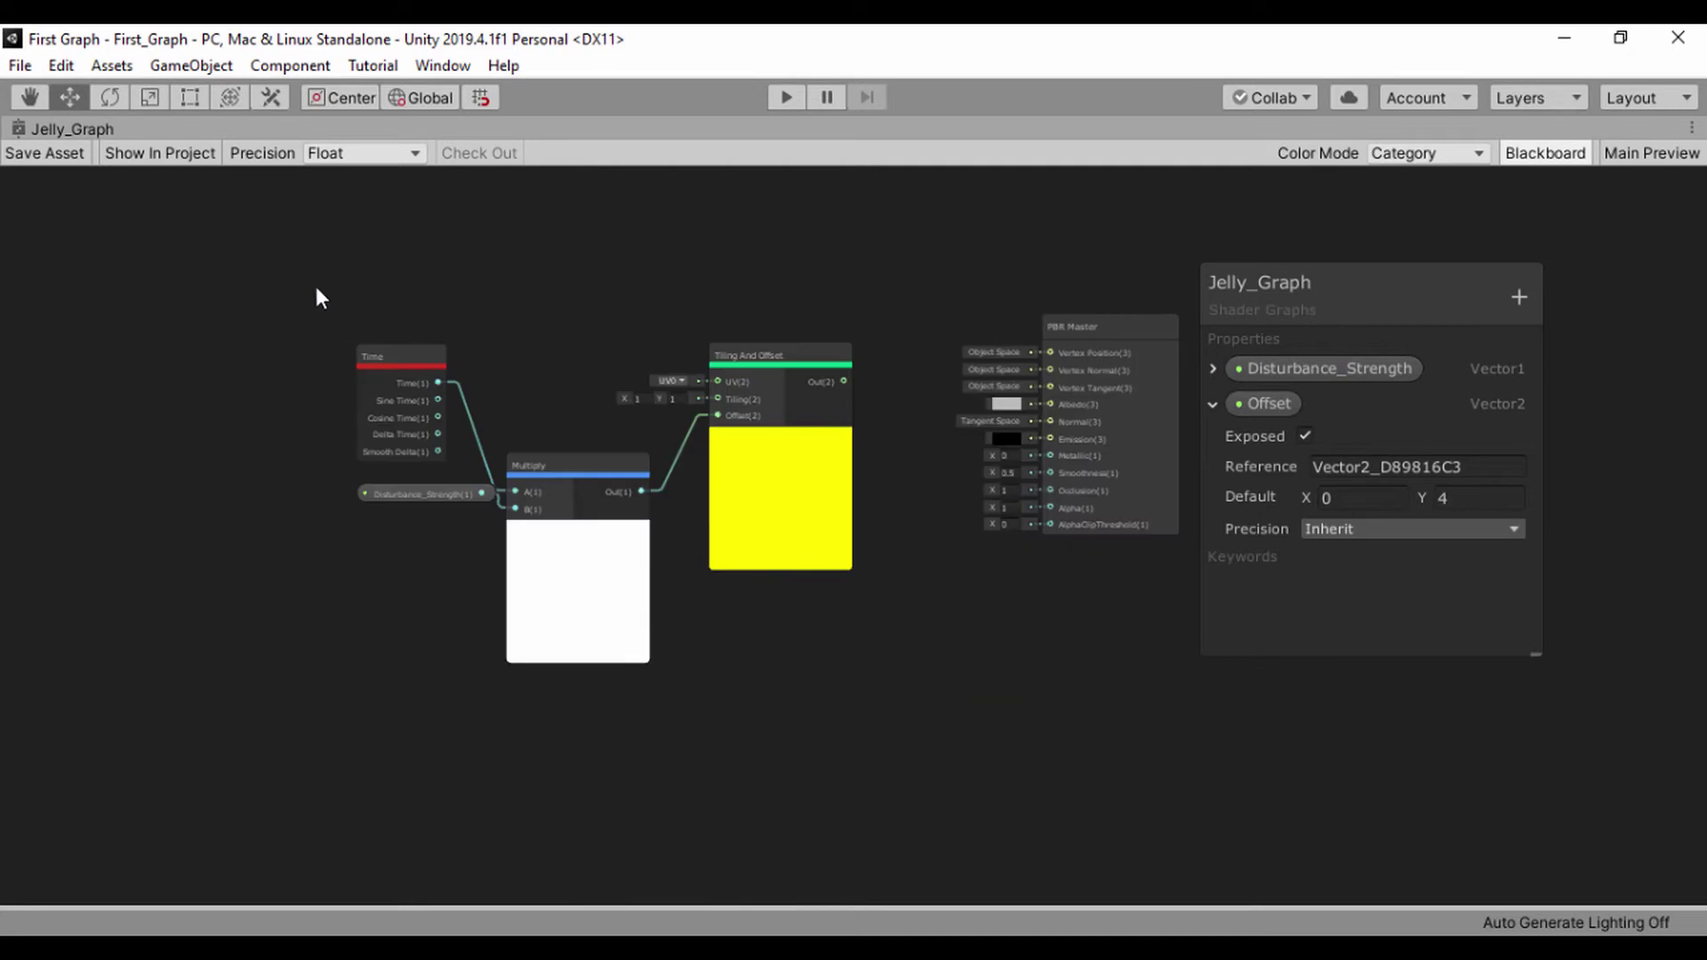
{"action": "left_click_drag", "start_coordinate": [317, 286], "coordinate": [872, 621]}
{"action": "left_click_drag", "start_coordinate": [750, 357], "coordinate": [418, 352]}
{"action": "scroll", "coordinate": [613, 373], "scroll_direction": "up", "scroll_amount": 4}
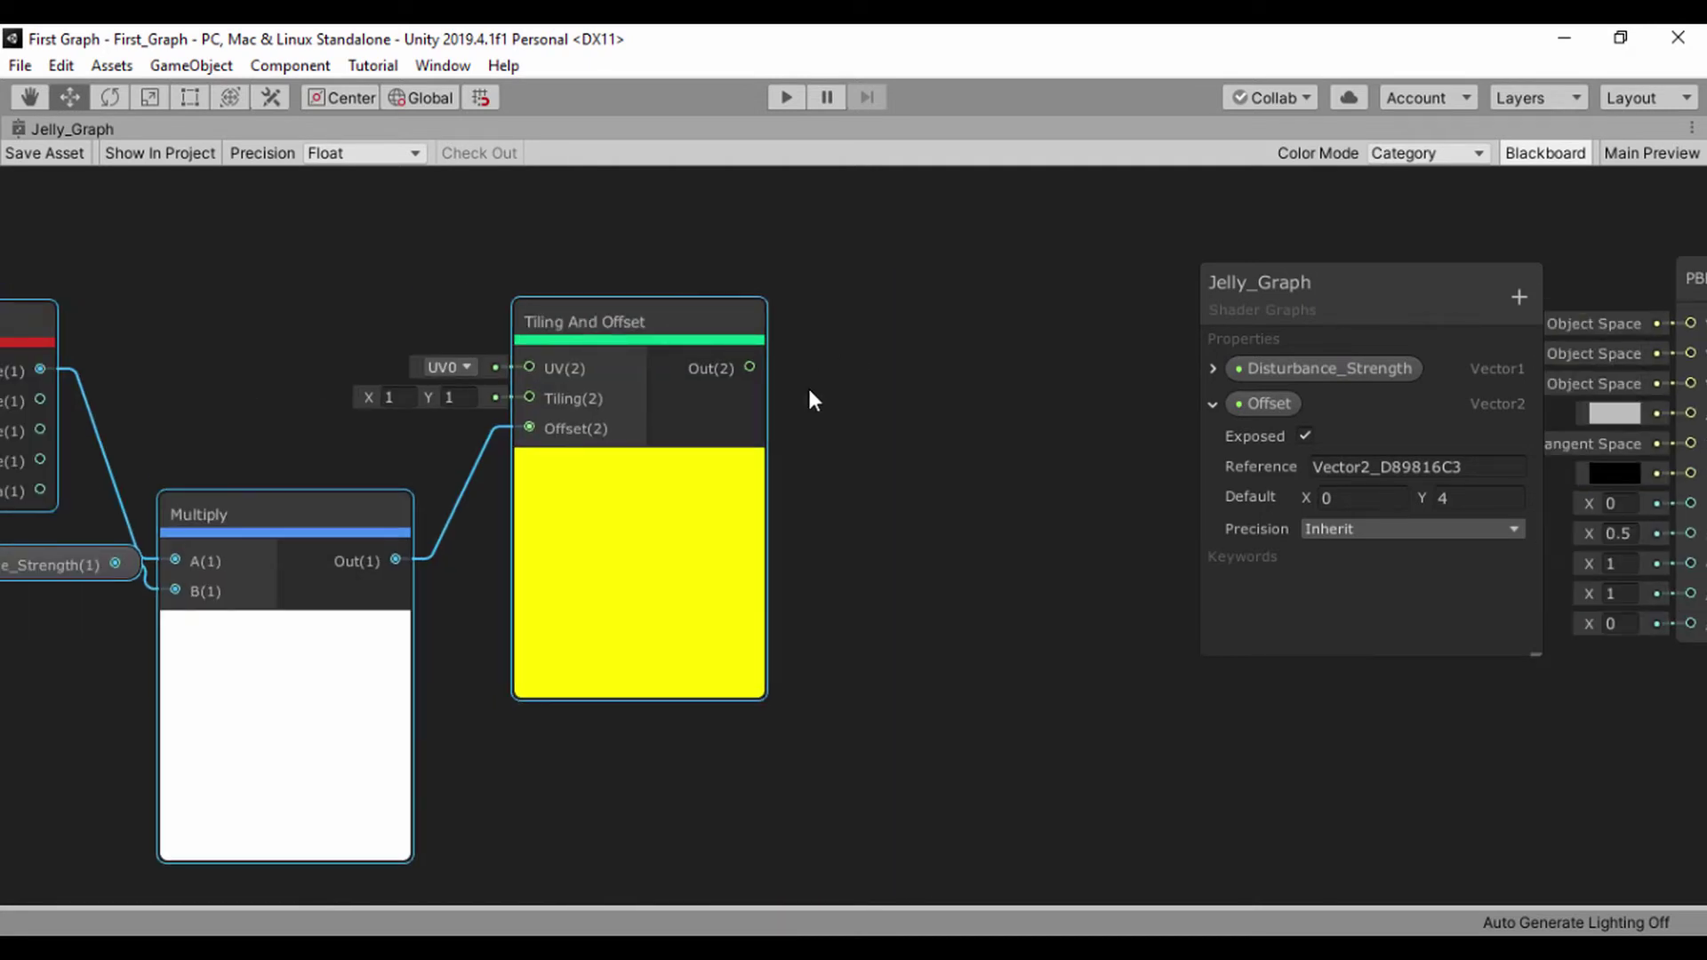
- Add a Gradient Noise node fed by Tiling And Offset's output and place it higher up
{"action": "left_click_drag", "start_coordinate": [751, 367], "coordinate": [889, 450]}
{"action": "type", "text": "gra"}
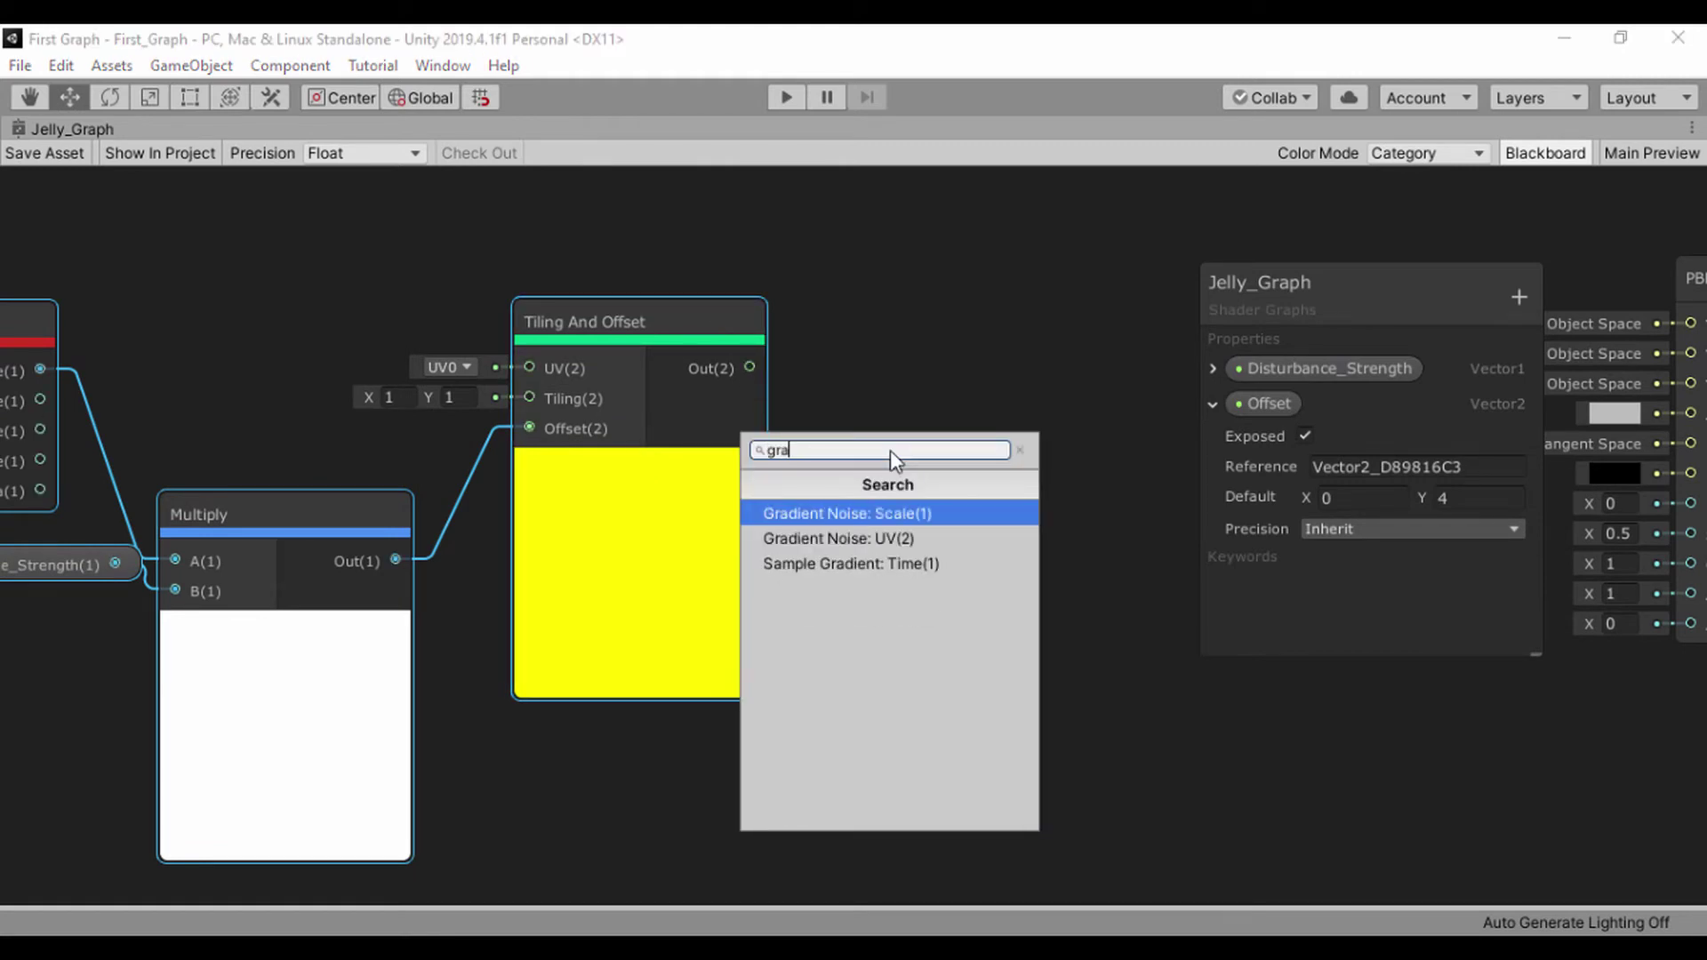
{"action": "type", "text": "dient"}
{"action": "key", "text": "Return"}
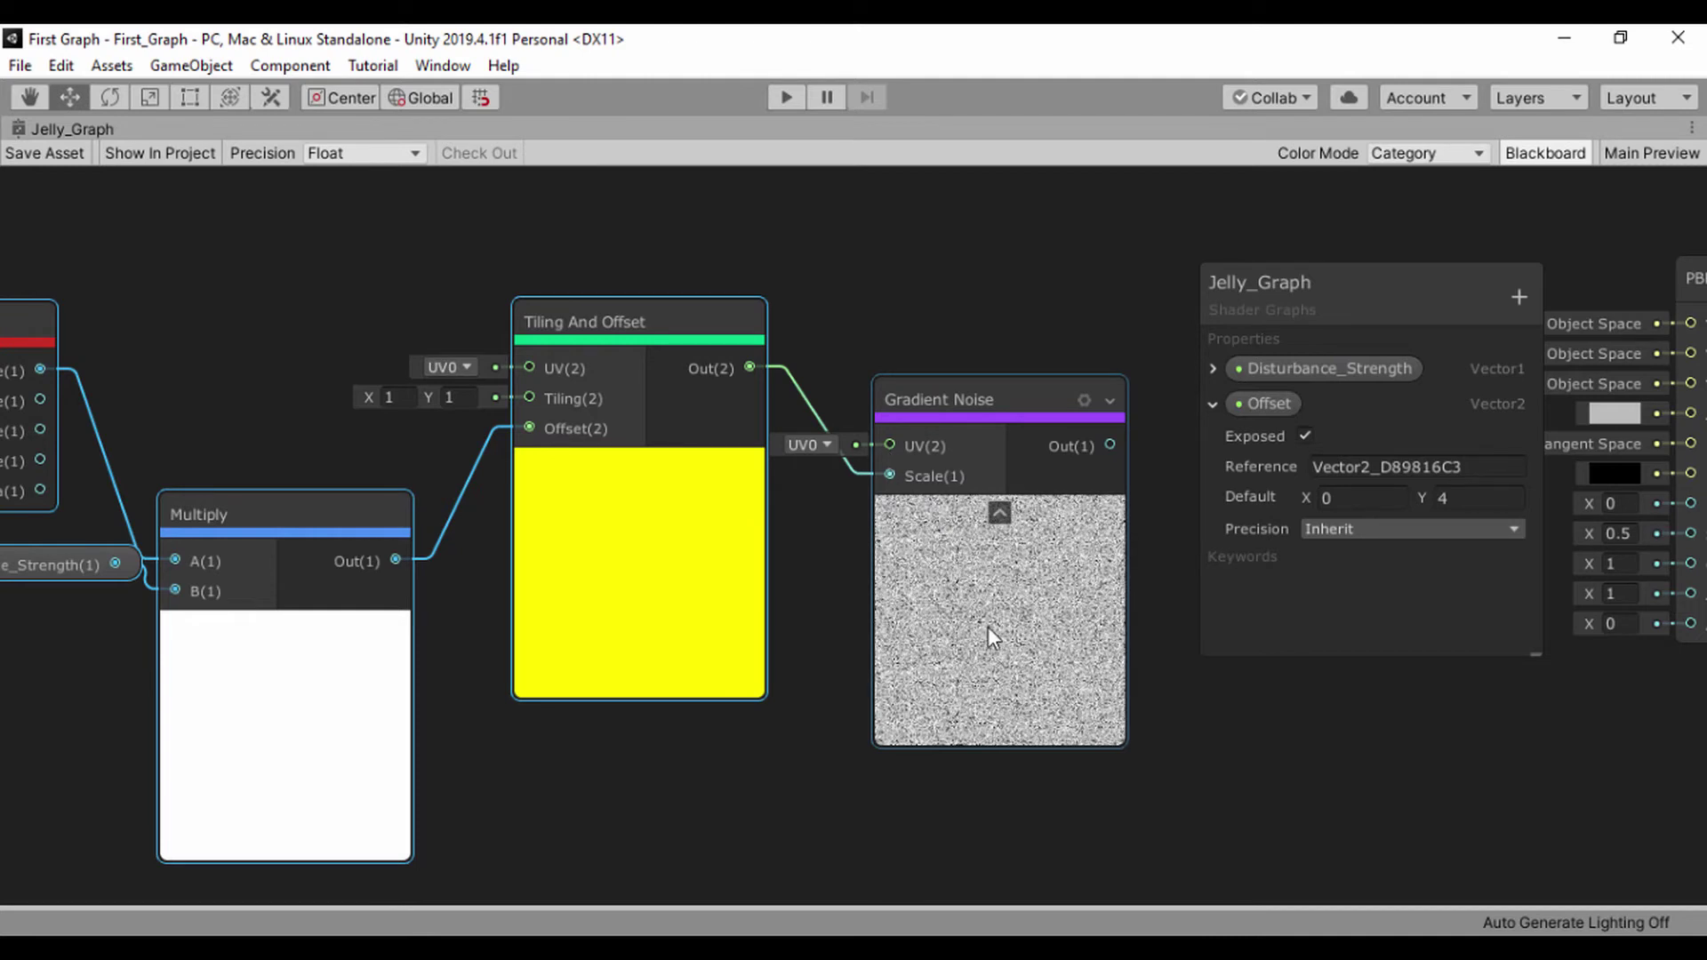
{"action": "left_click_drag", "start_coordinate": [983, 397], "coordinate": [978, 272]}
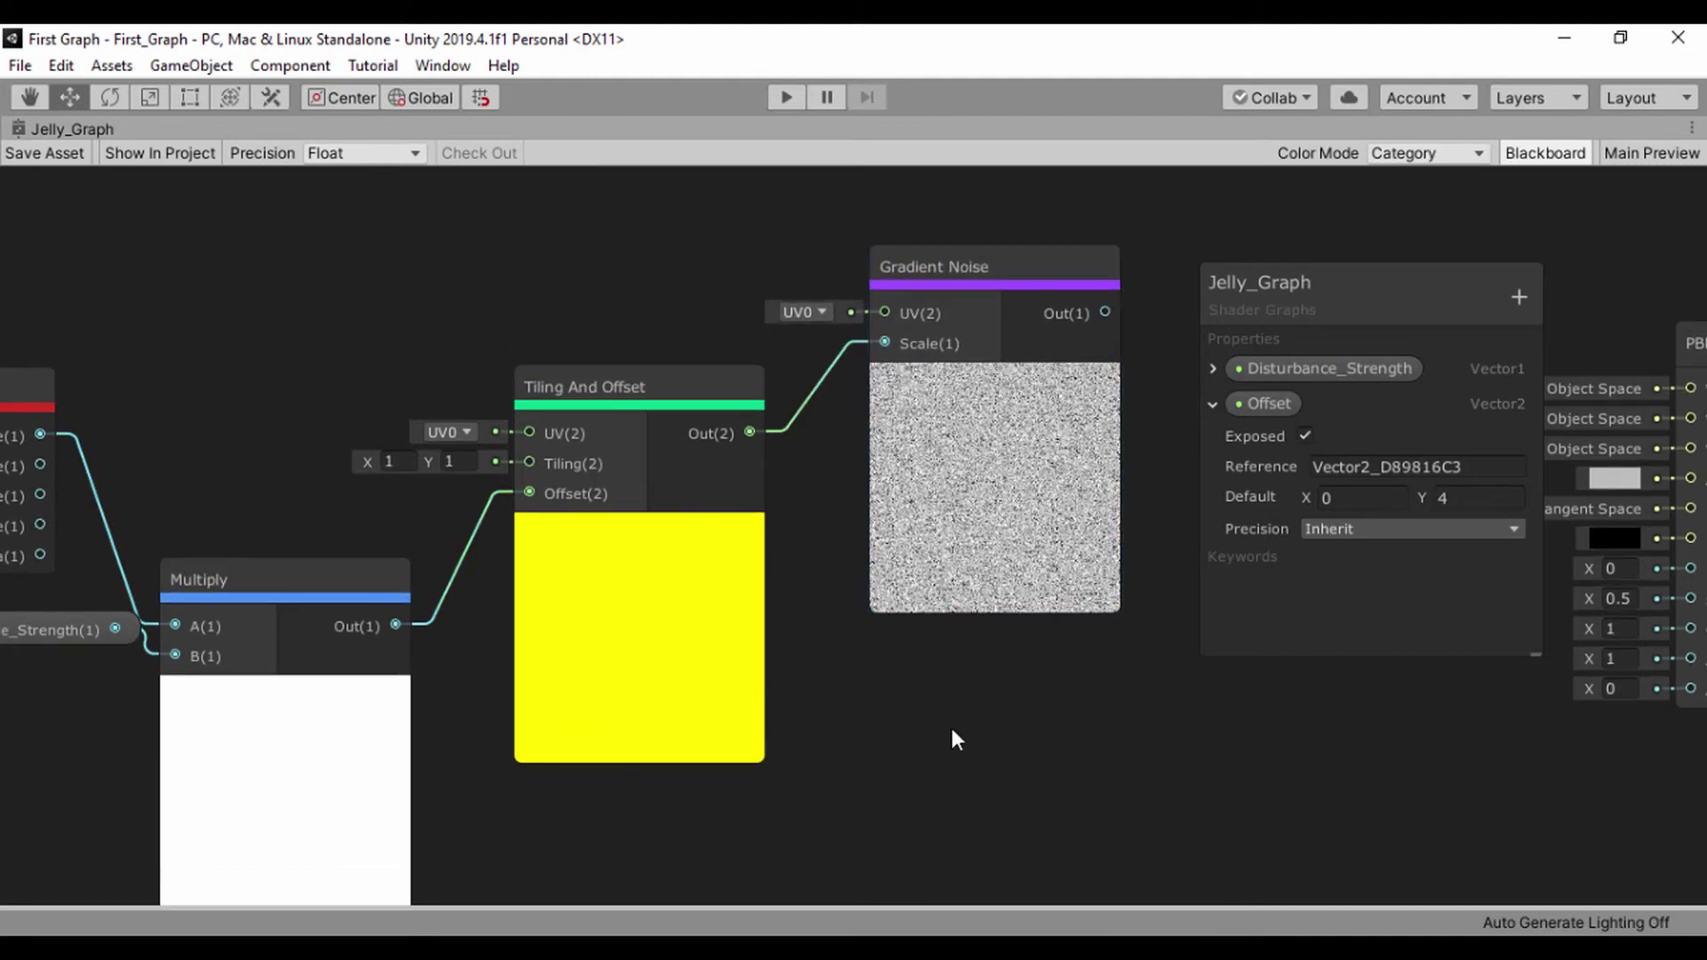
{"action": "key", "text": "space"}
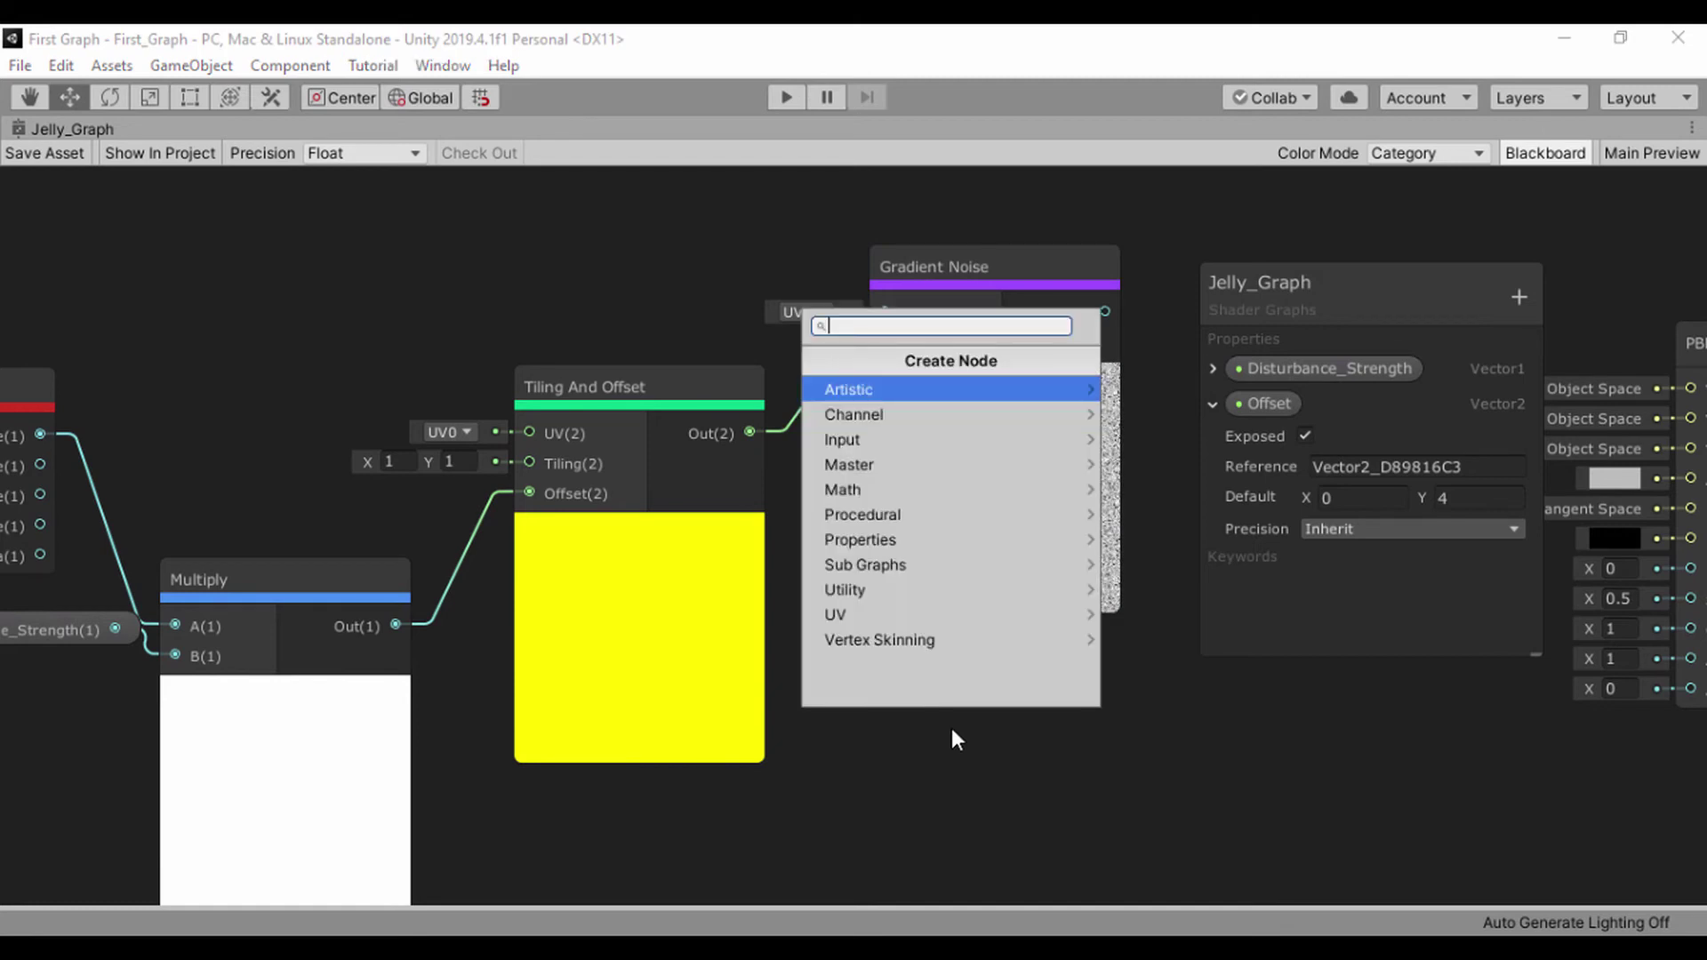
{"action": "type", "text": "gr"}
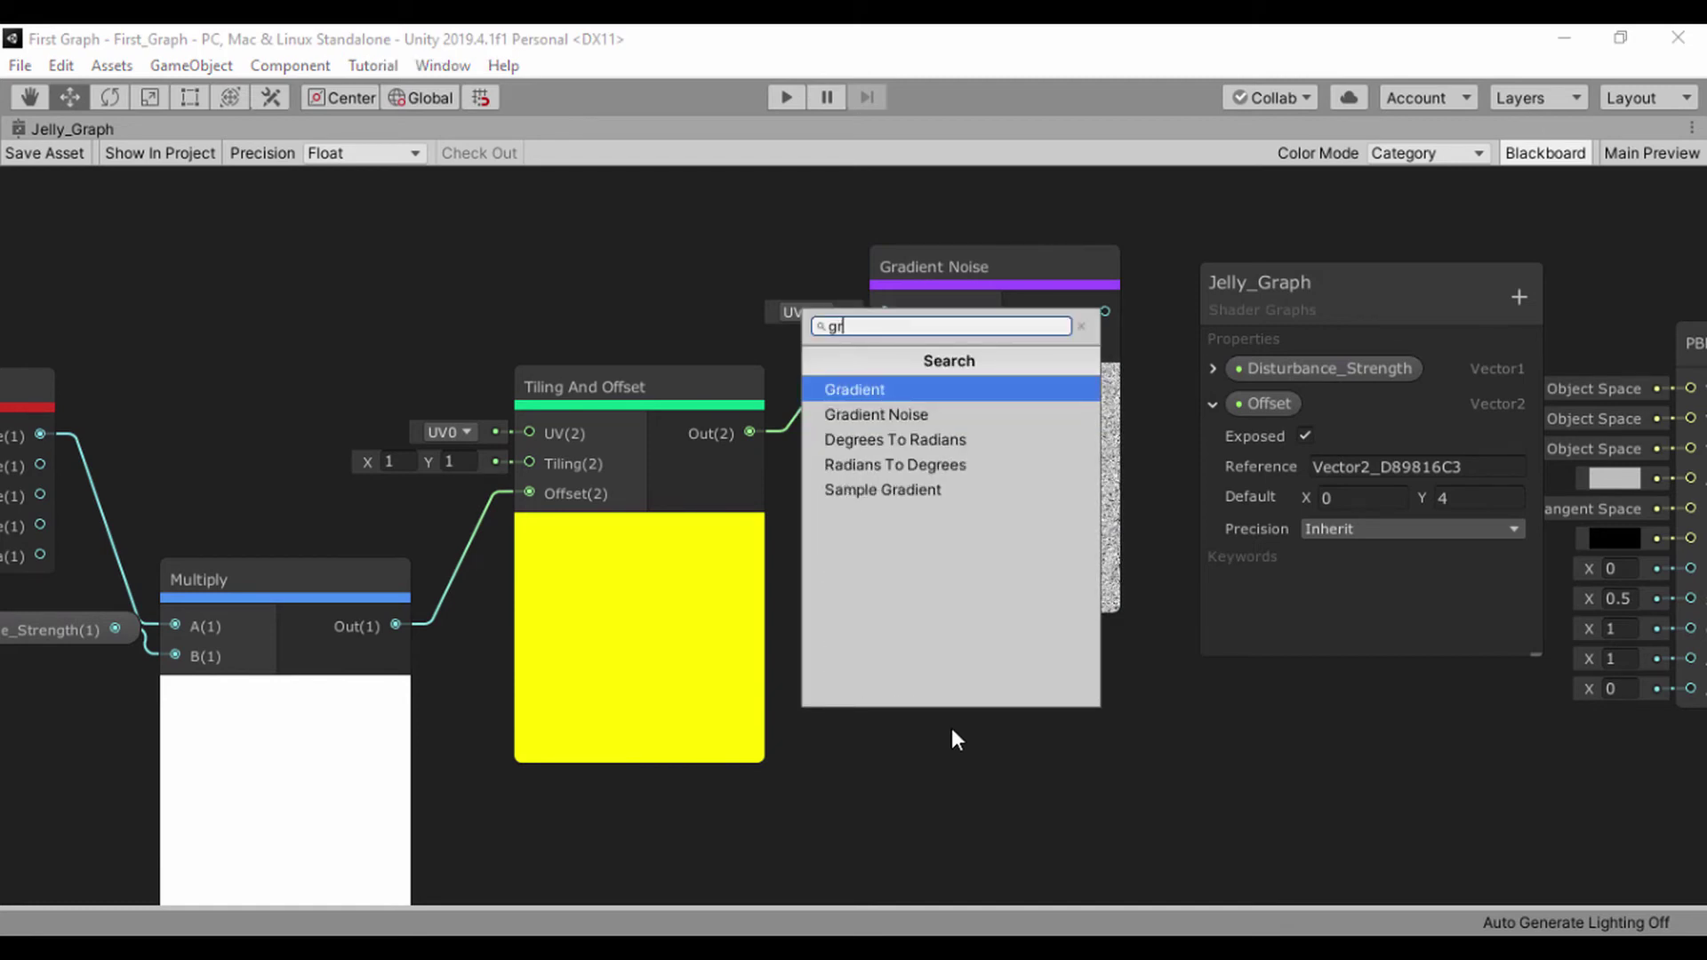
{"action": "type", "text": "ade"}
- Dismiss the extra node search and reposition the Gradient Noise node
{"action": "key", "text": "BackSpace"}
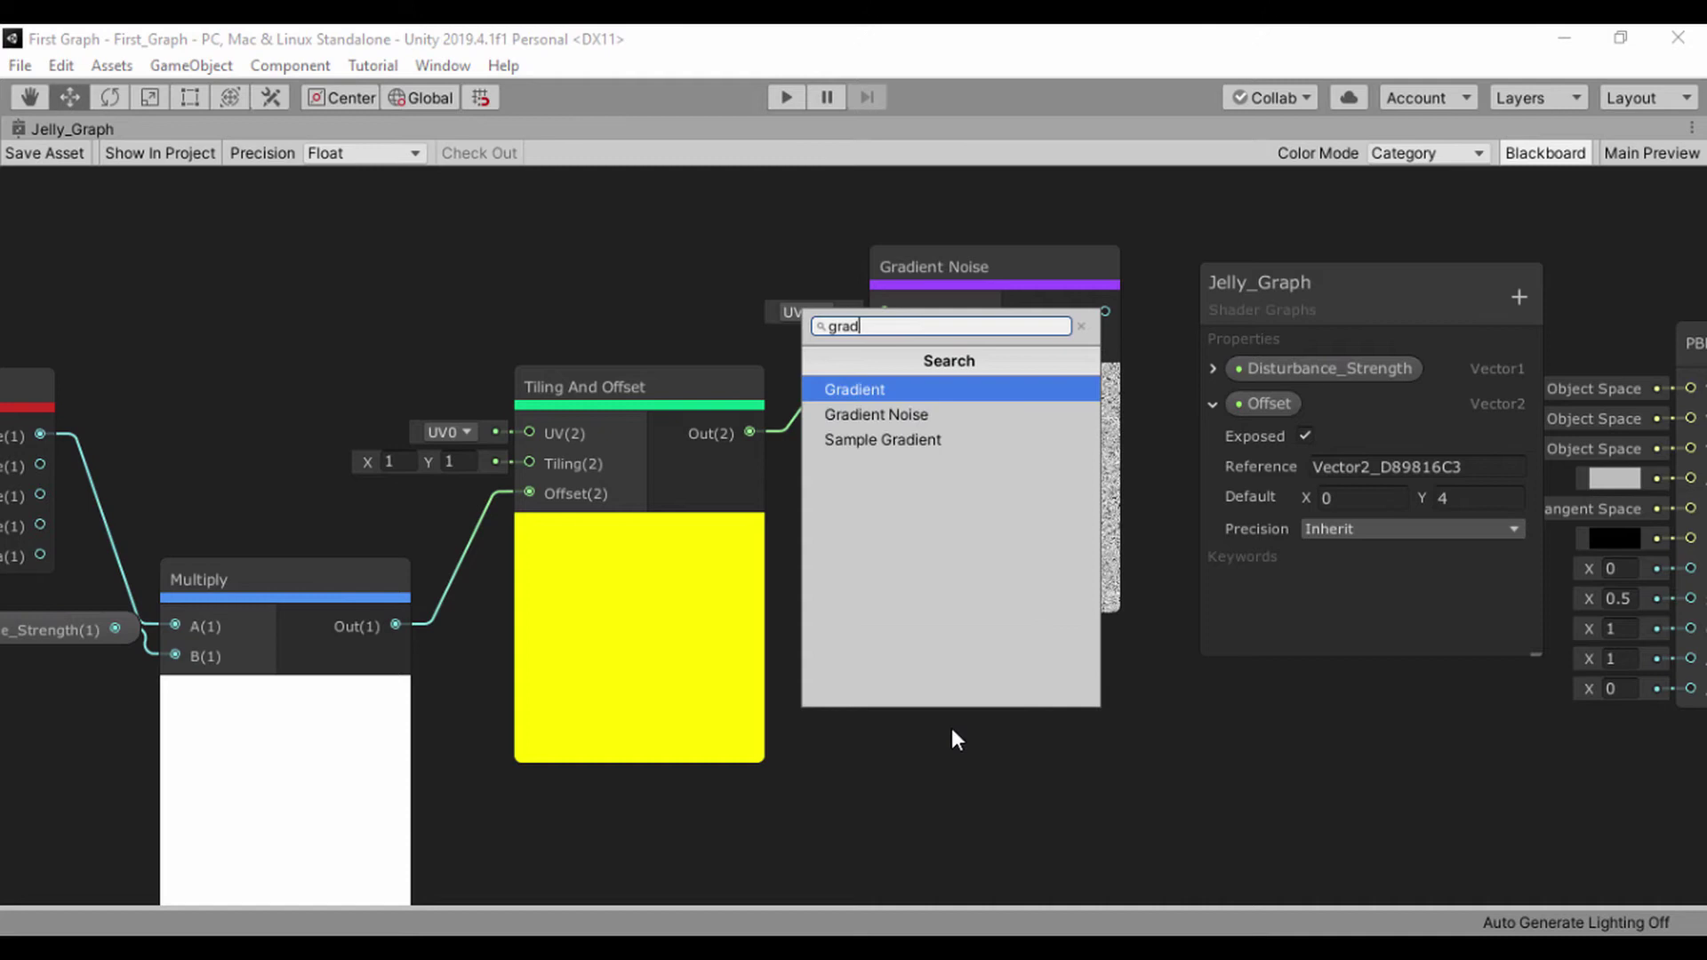
{"action": "type", "text": "ient"}
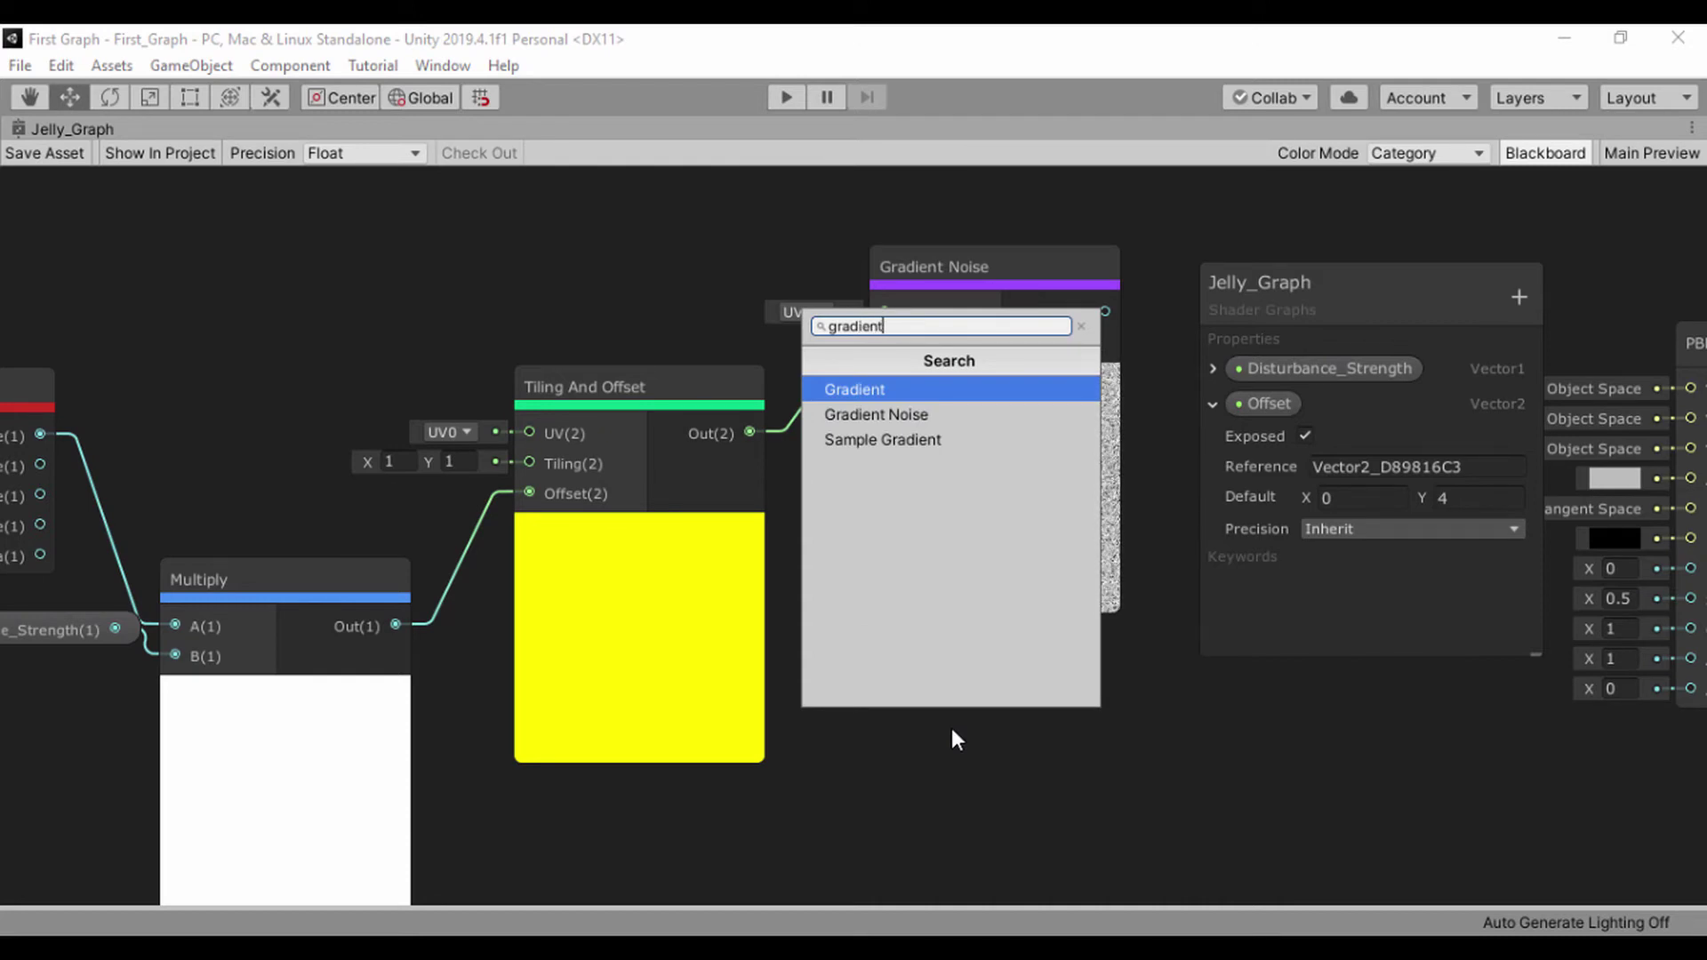
{"action": "left_click", "coordinate": [610, 259]}
{"action": "left_click", "coordinate": [953, 265]}
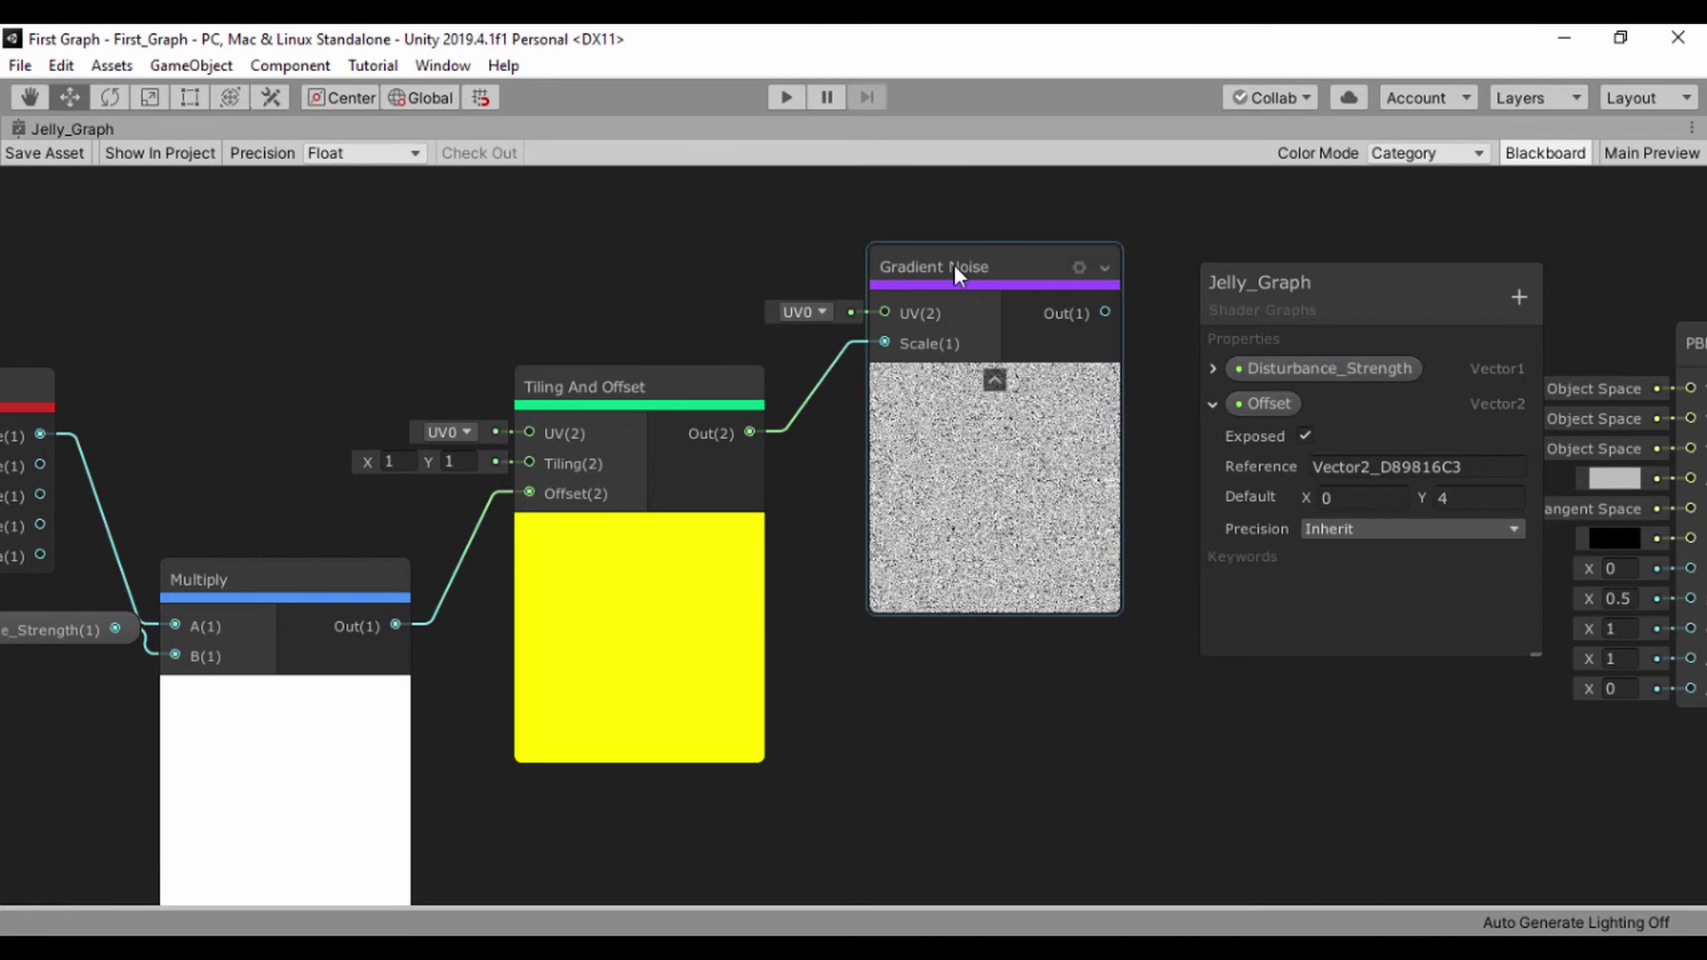
{"action": "left_click_drag", "start_coordinate": [943, 257], "coordinate": [948, 422]}
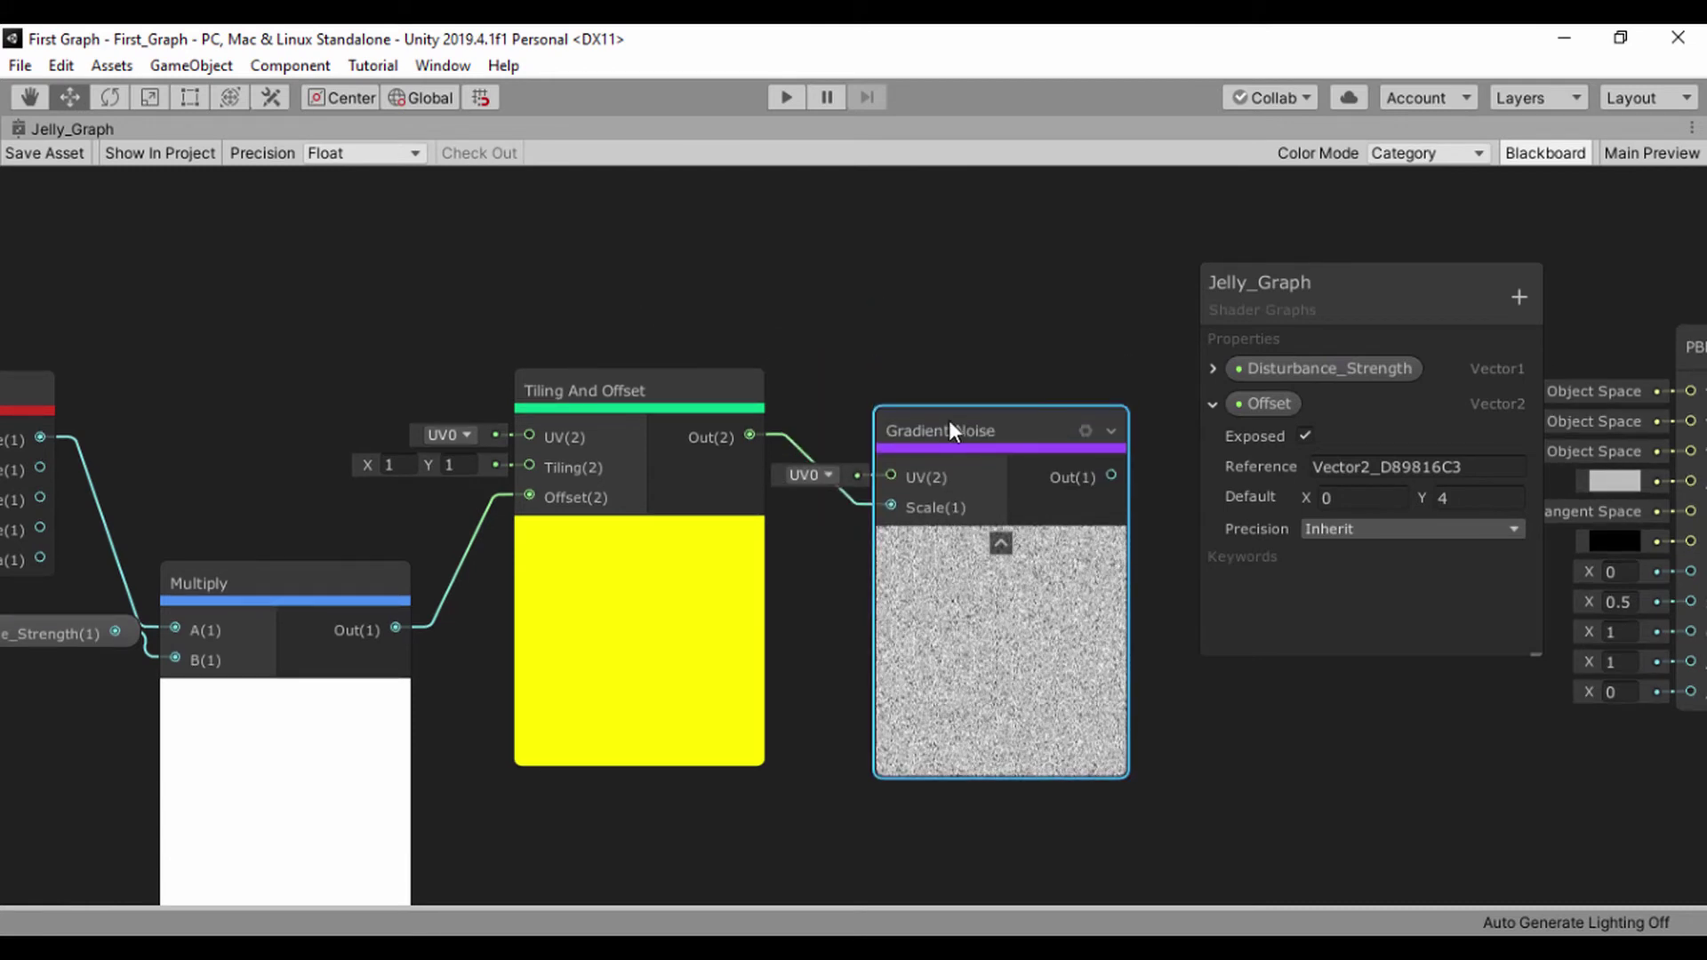
{"action": "left_click_drag", "start_coordinate": [949, 422], "coordinate": [958, 423]}
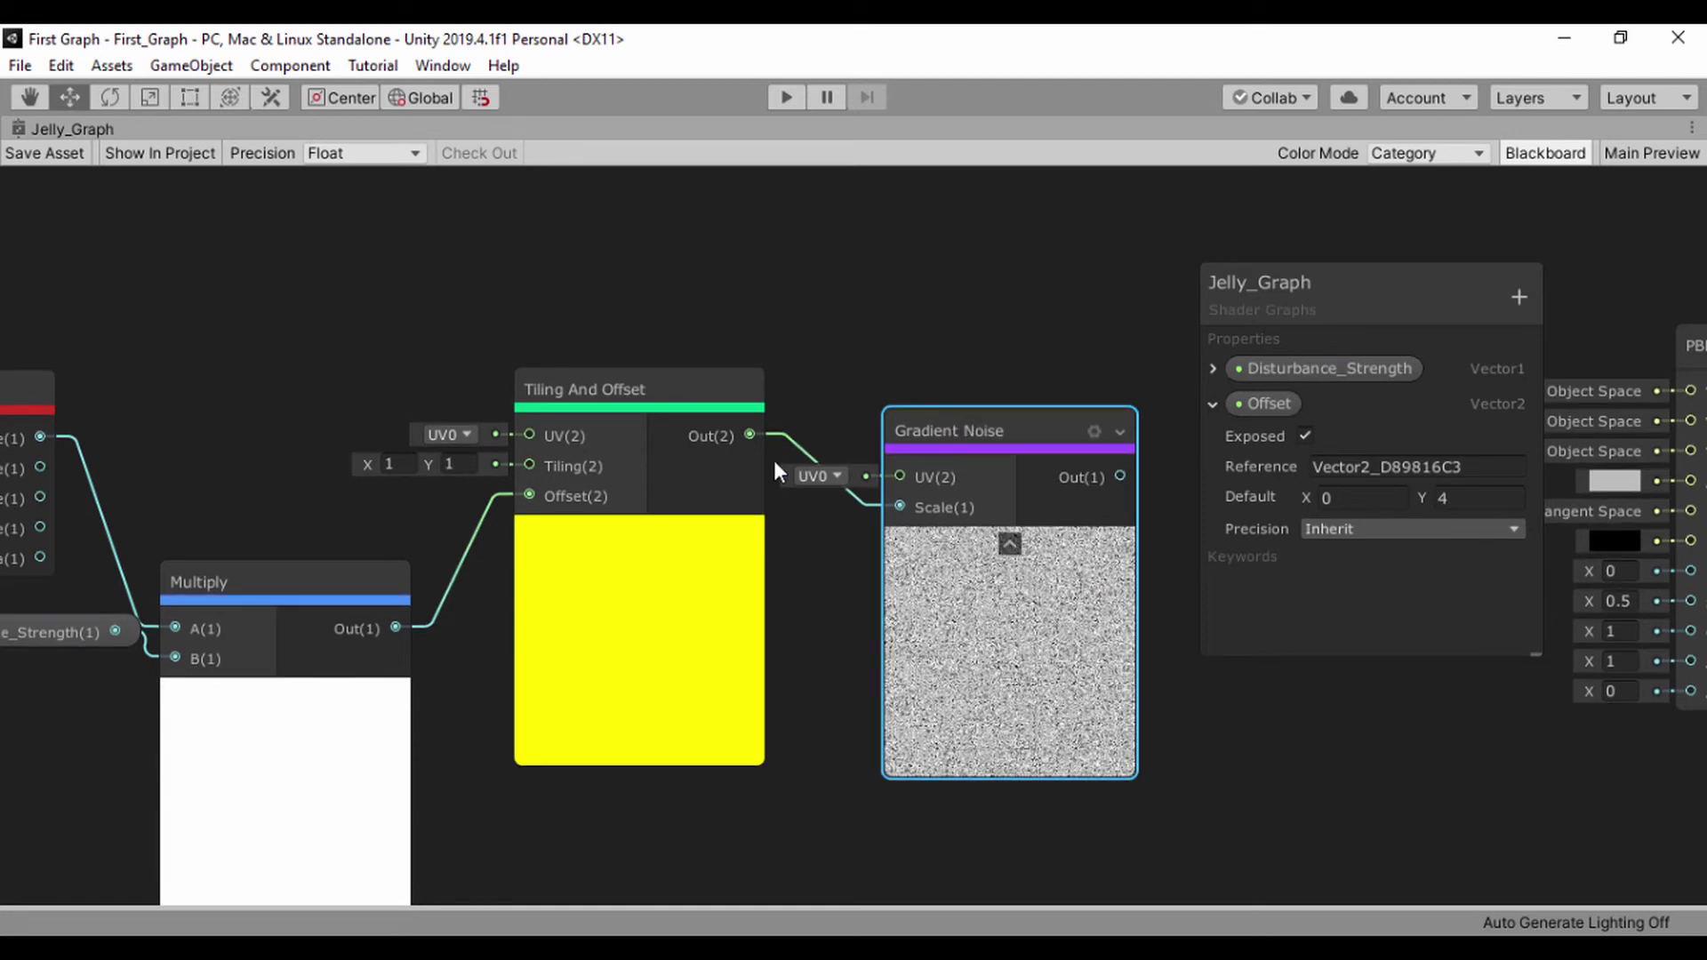
{"action": "left_click_drag", "start_coordinate": [918, 419], "coordinate": [935, 353]}
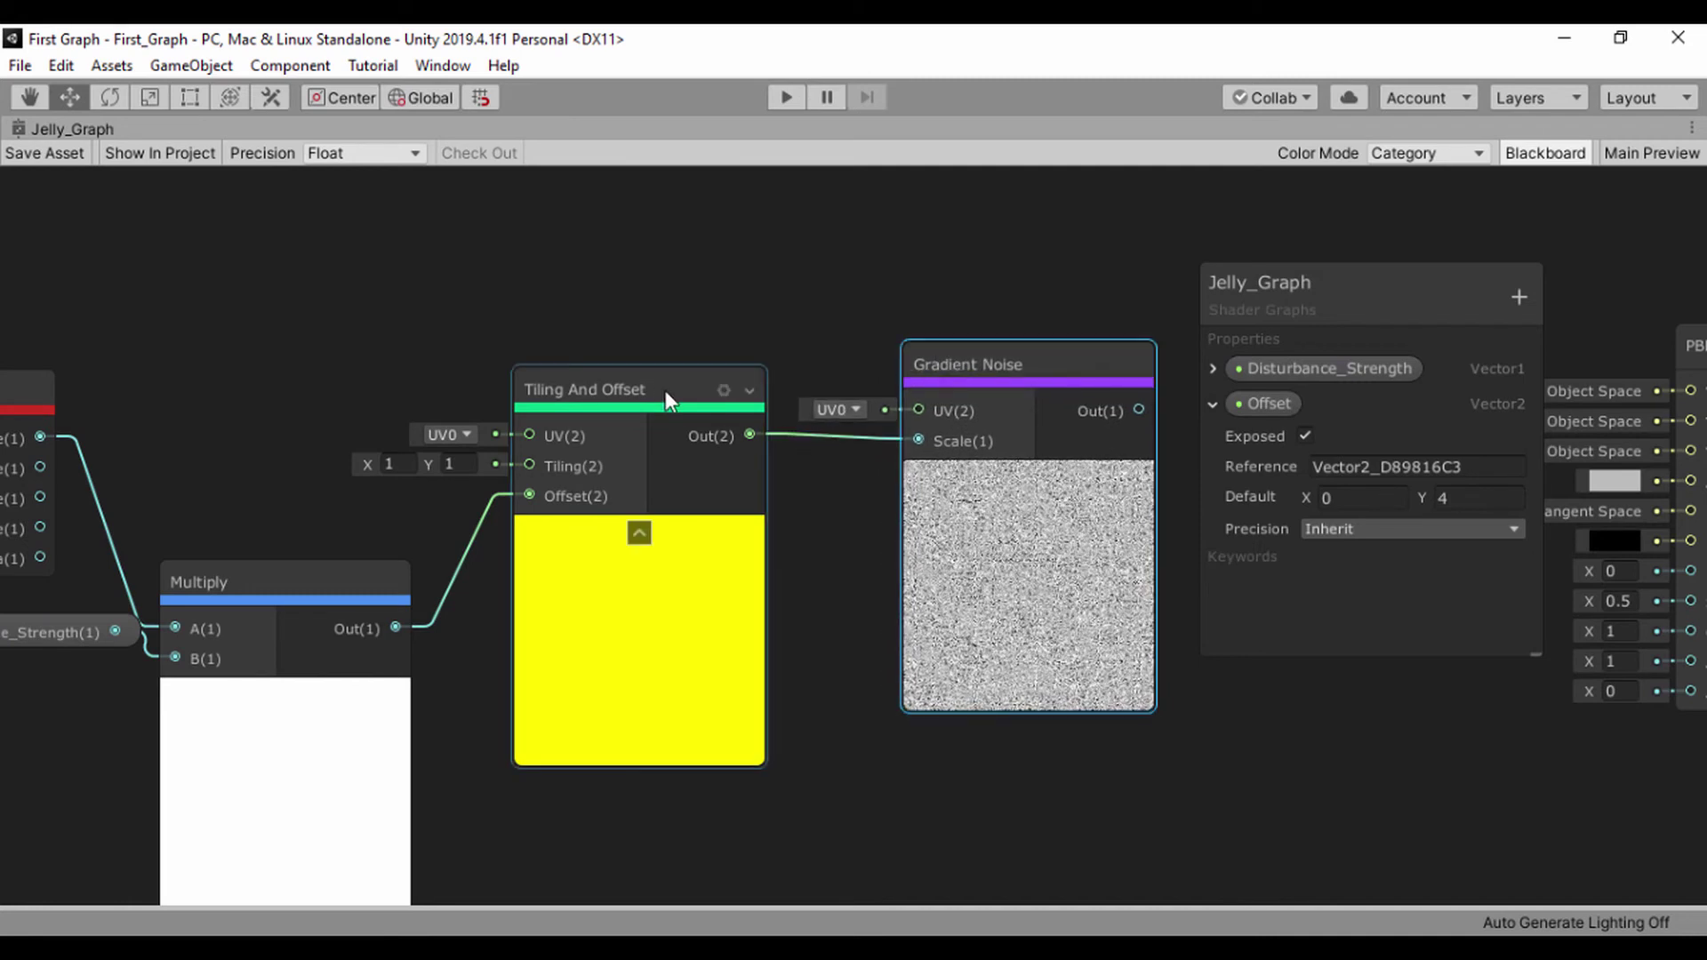
- Move the Tiling And Offset wire from Gradient Noise Scale to UV, leaving Scale at 10
{"action": "left_click", "coordinate": [791, 430]}
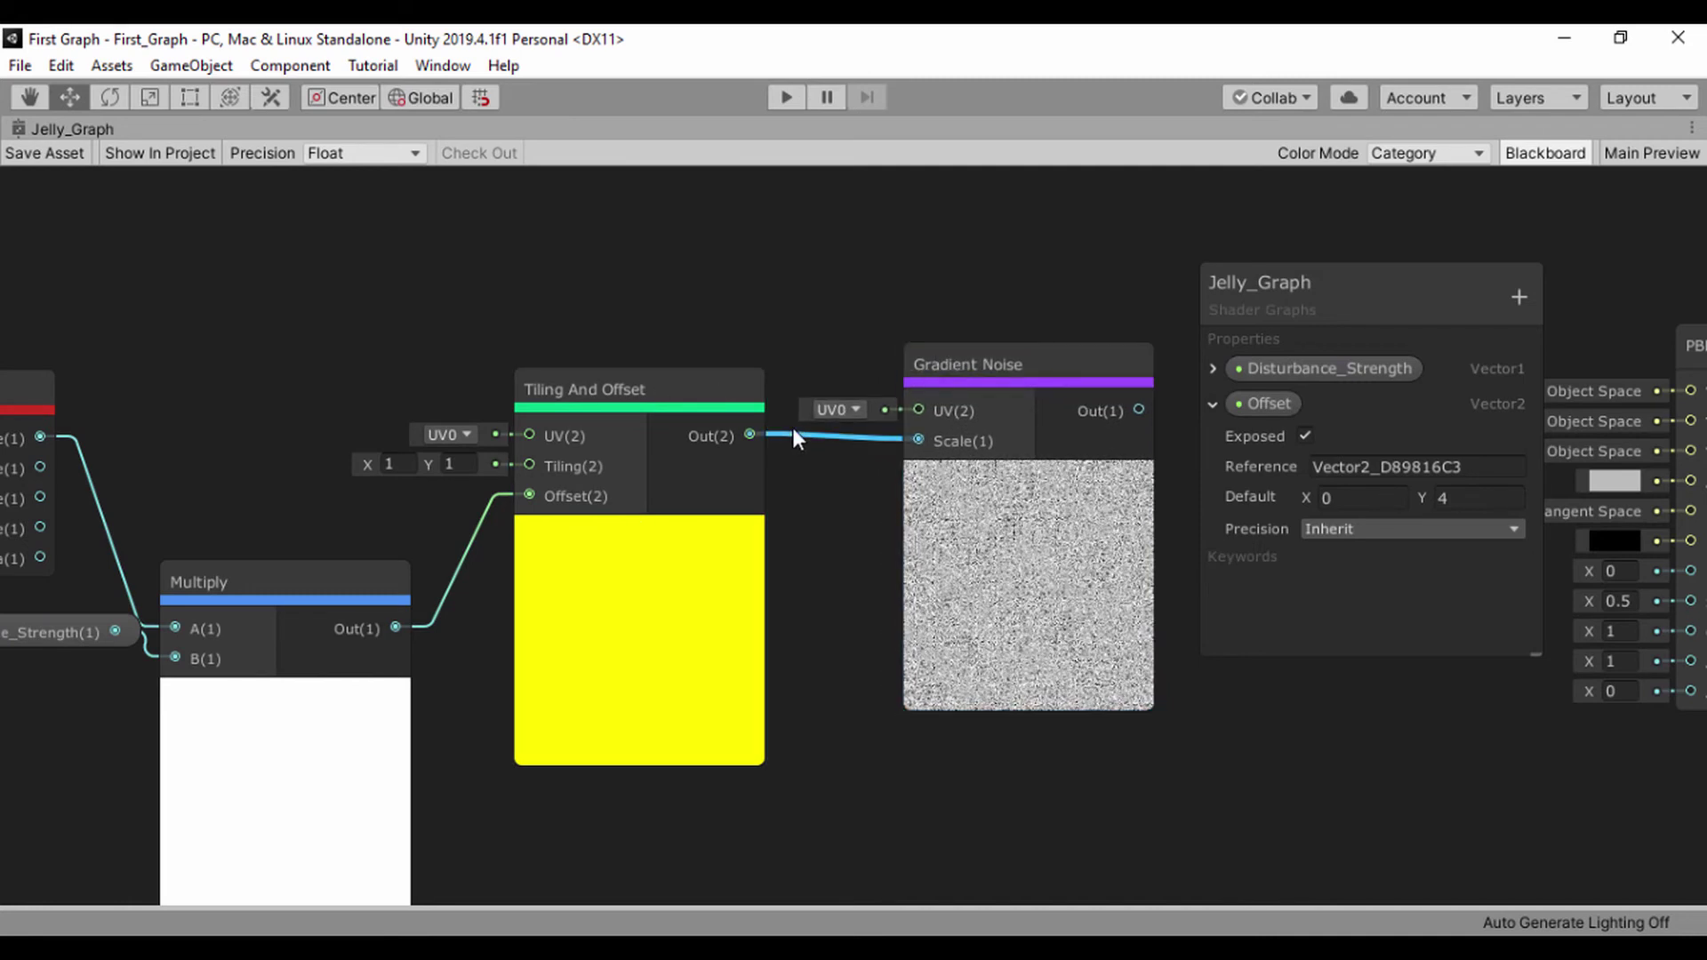
{"action": "key", "text": "Delete"}
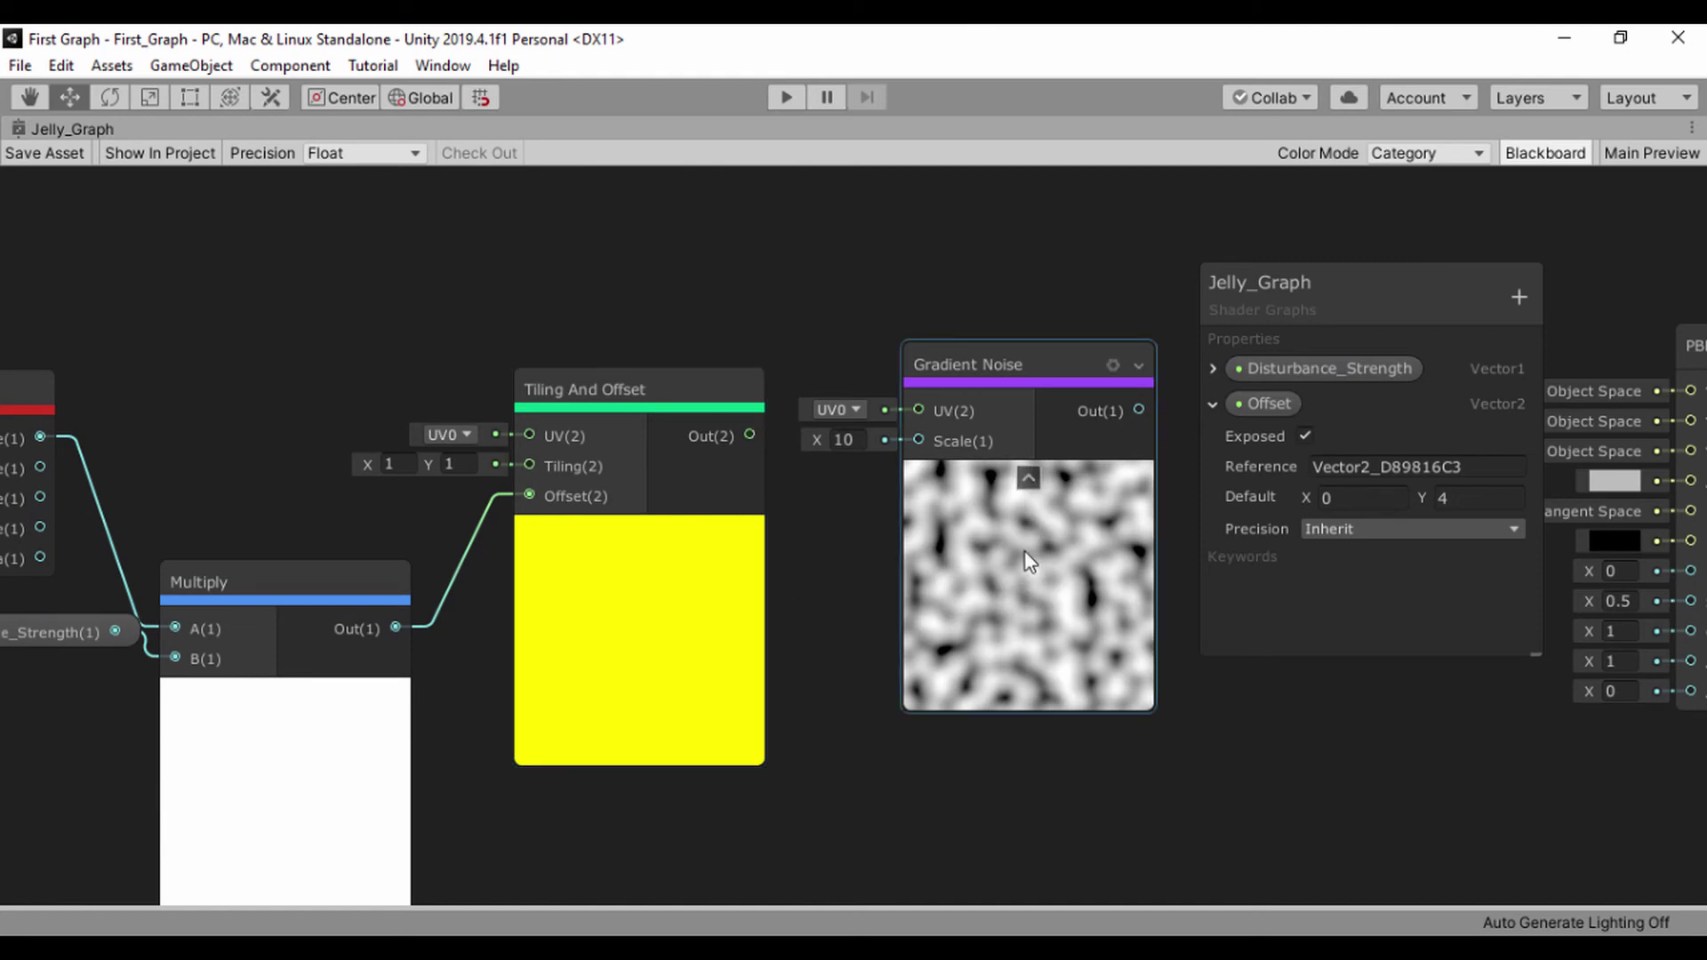
{"action": "left_click_drag", "start_coordinate": [749, 436], "coordinate": [918, 410]}
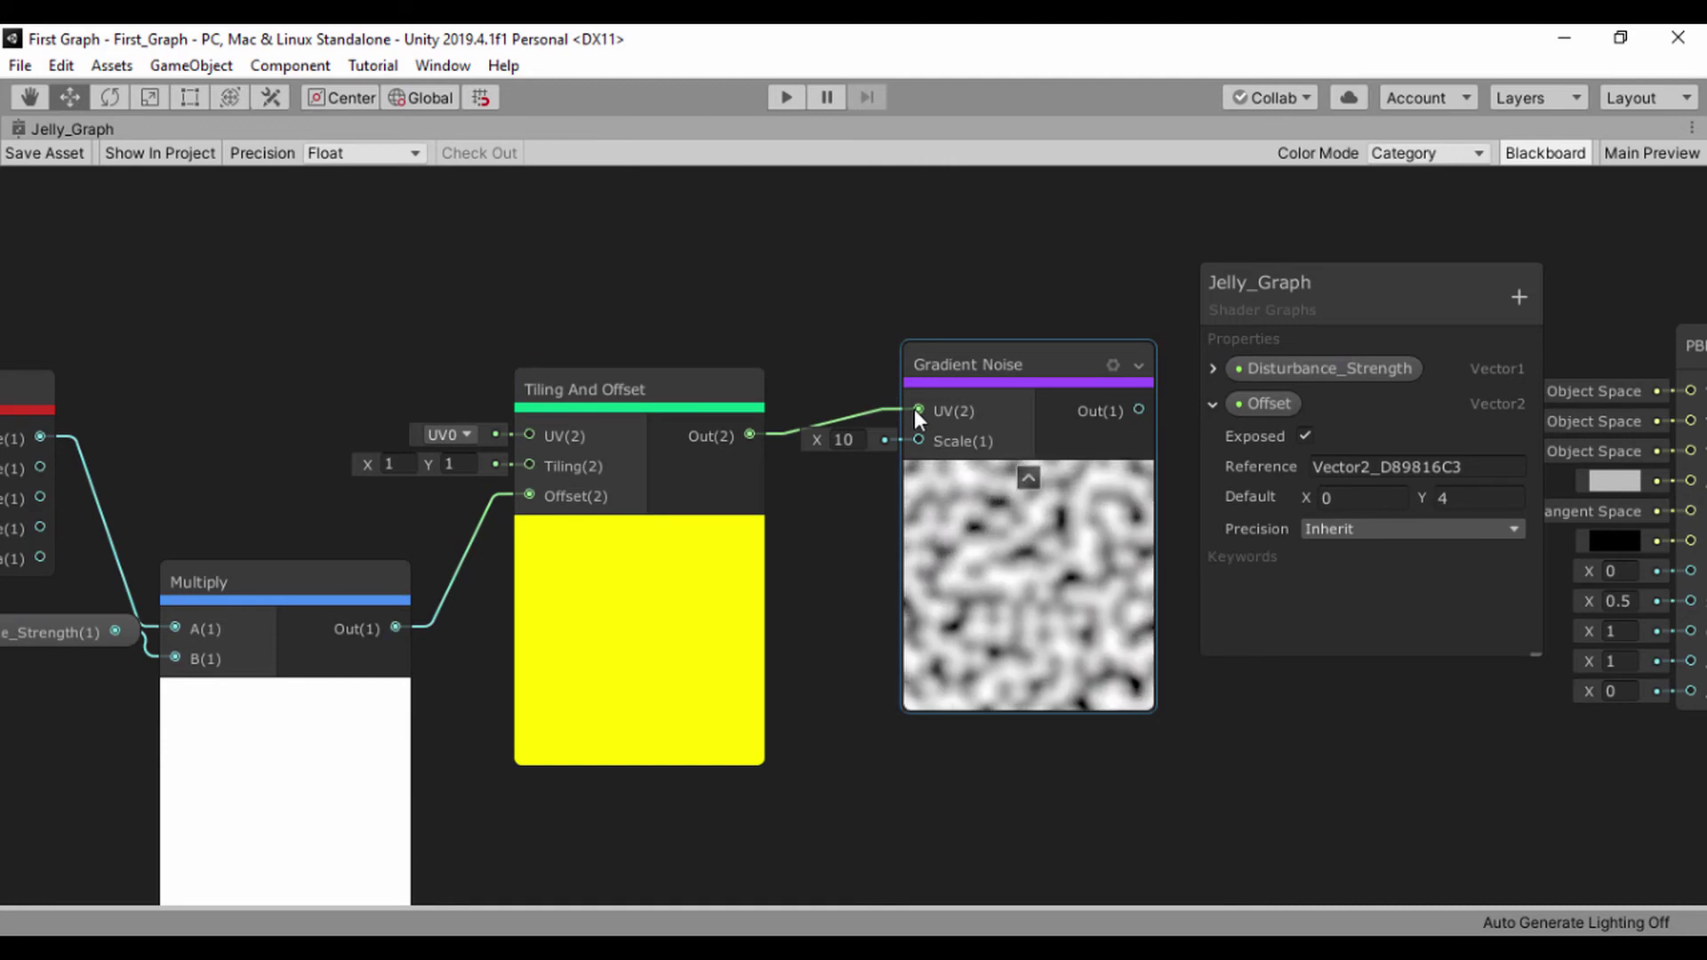
{"action": "scroll", "coordinate": [411, 302], "scroll_direction": "down", "scroll_amount": 3}
{"action": "middle_click_drag", "start_coordinate": [370, 291], "coordinate": [419, 257]}
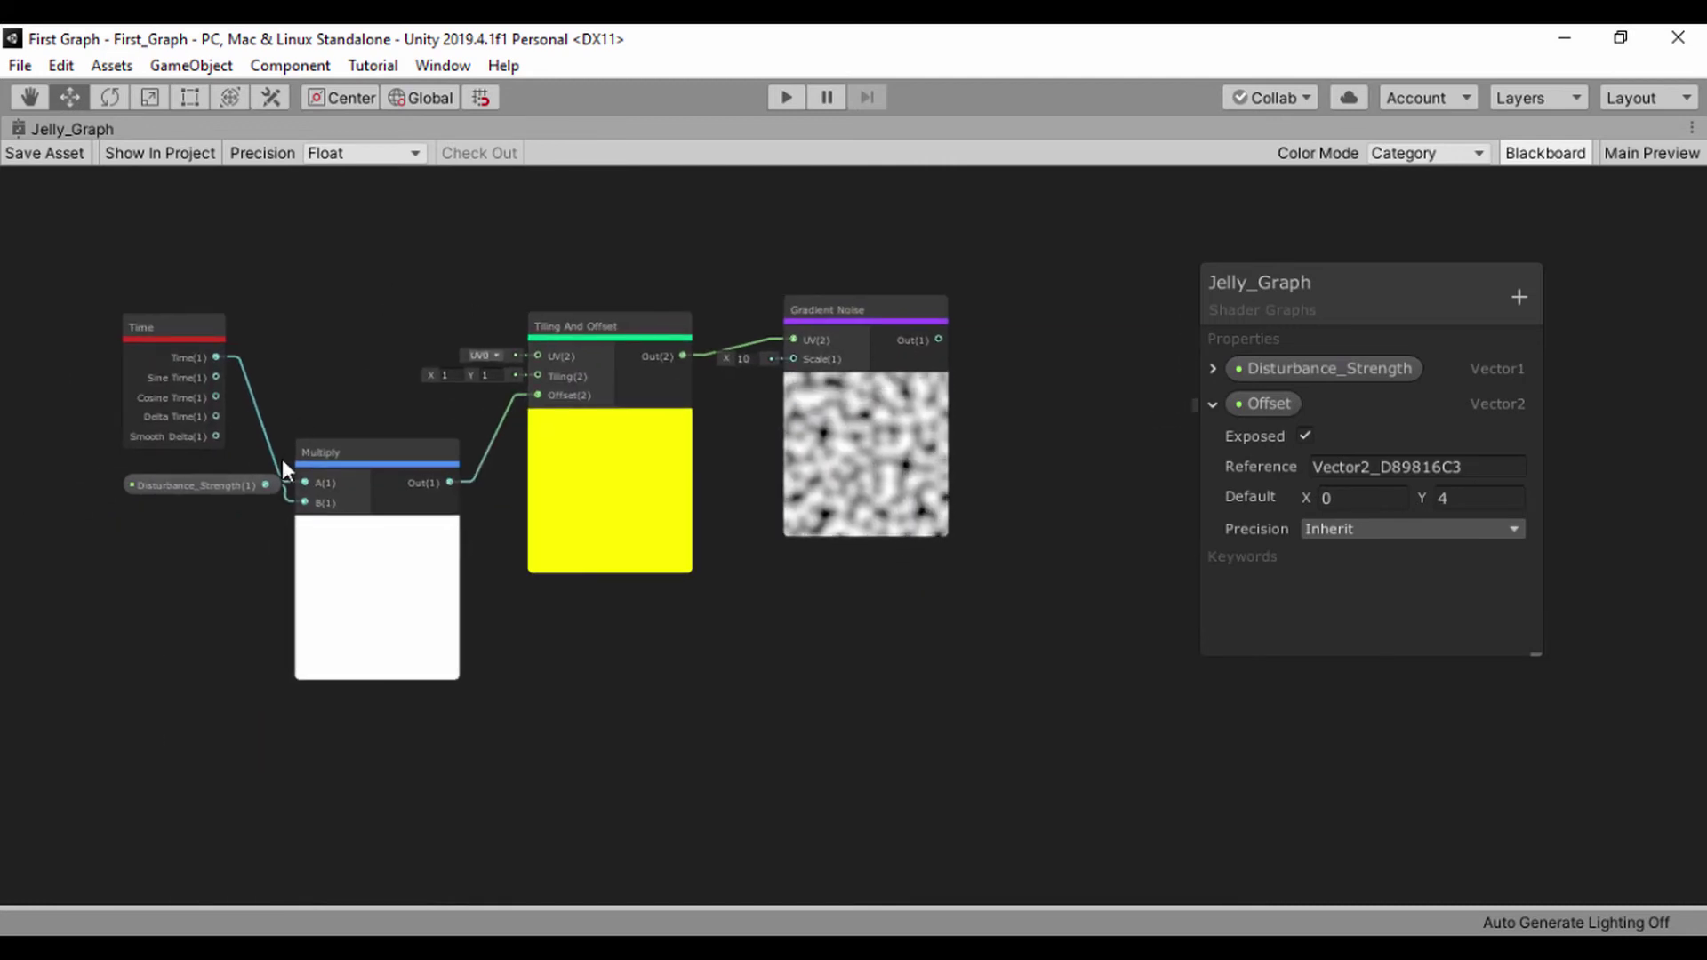
{"action": "middle_click_drag", "start_coordinate": [639, 293], "coordinate": [637, 377]}
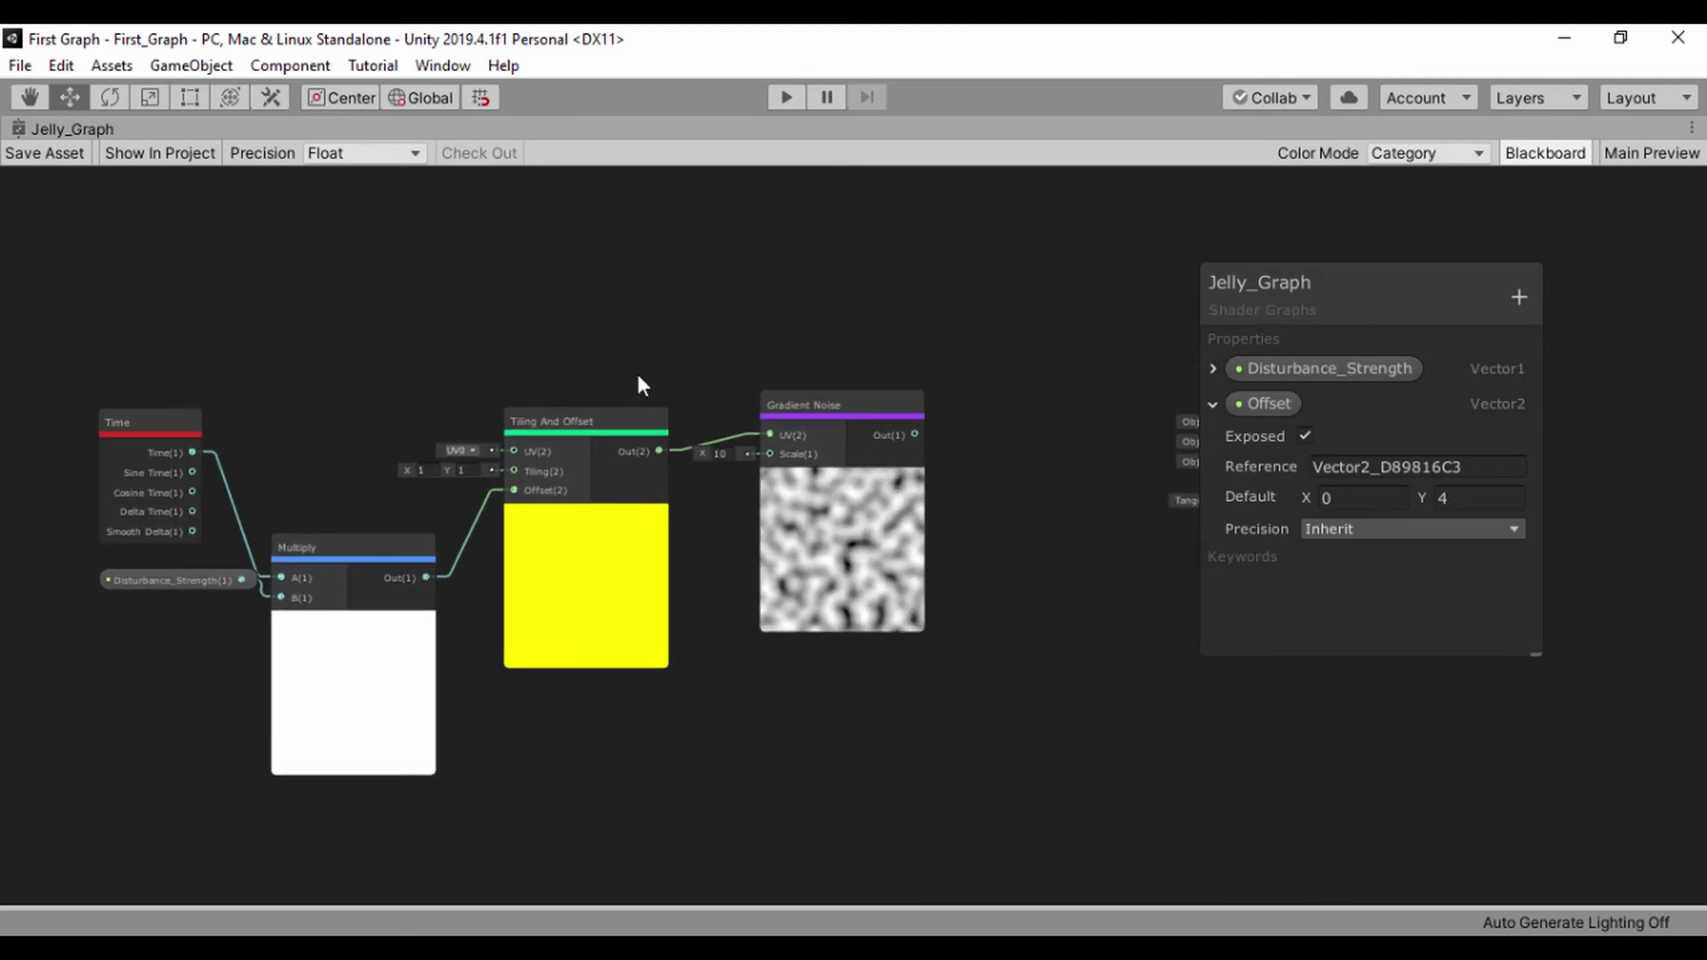
{"action": "scroll", "coordinate": [678, 378], "scroll_direction": "up", "scroll_amount": 2}
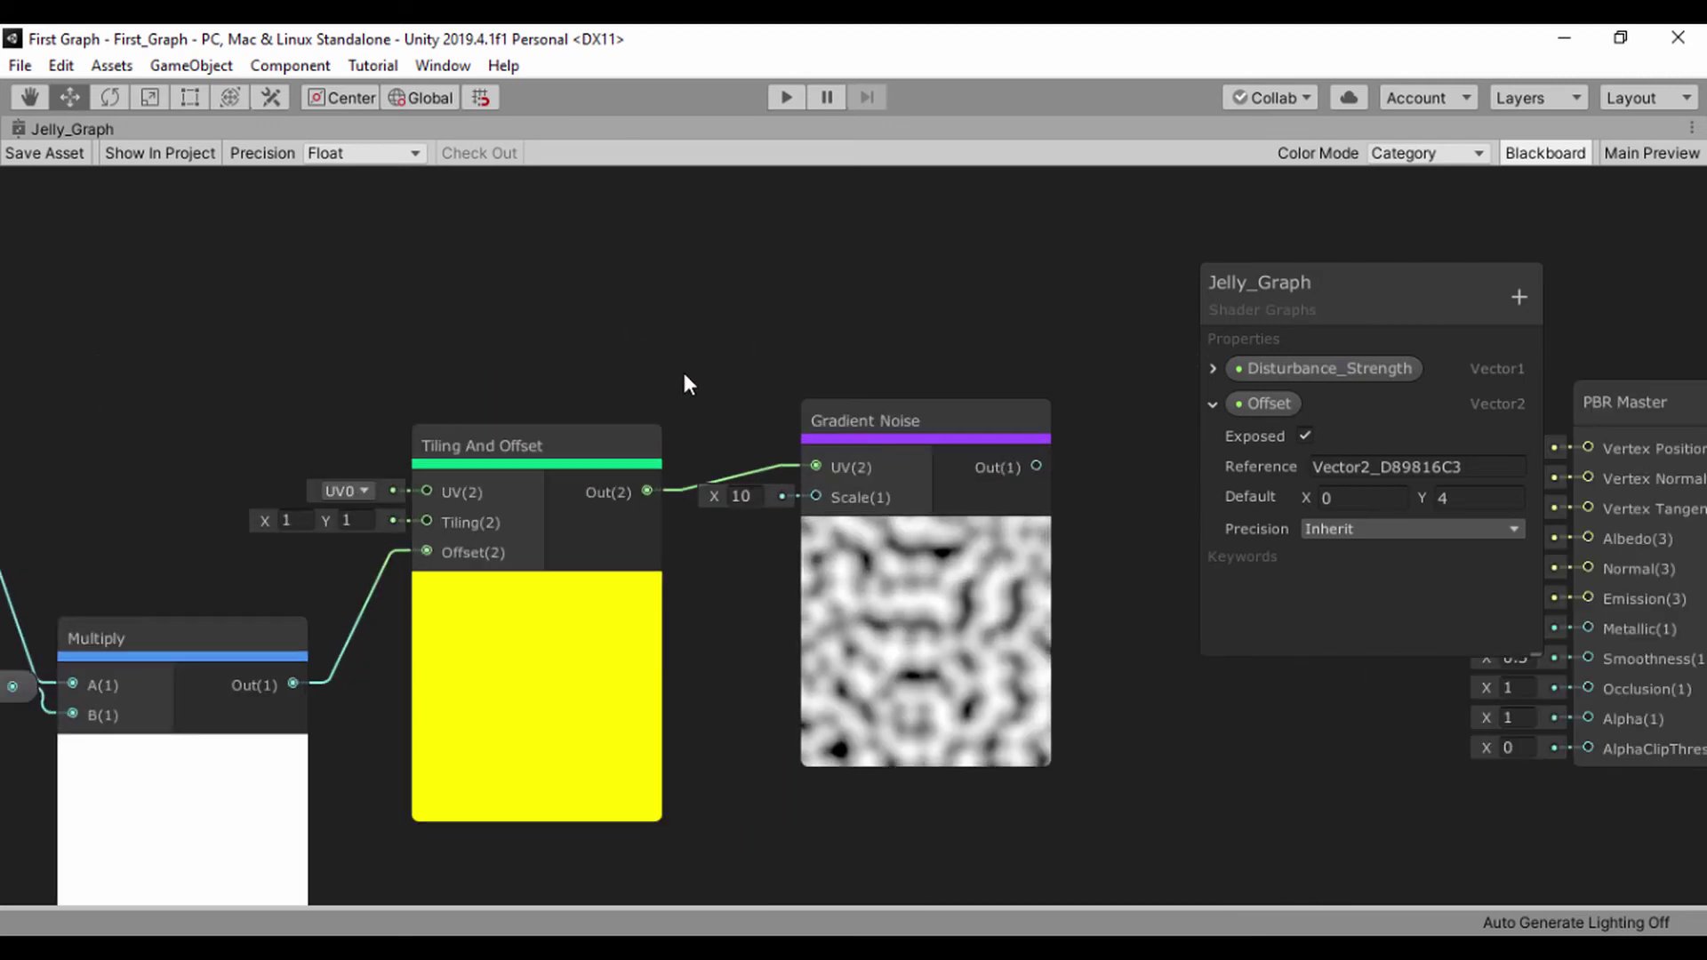
{"action": "middle_click_drag", "start_coordinate": [672, 373], "coordinate": [594, 294]}
{"action": "left_click", "coordinate": [660, 417]}
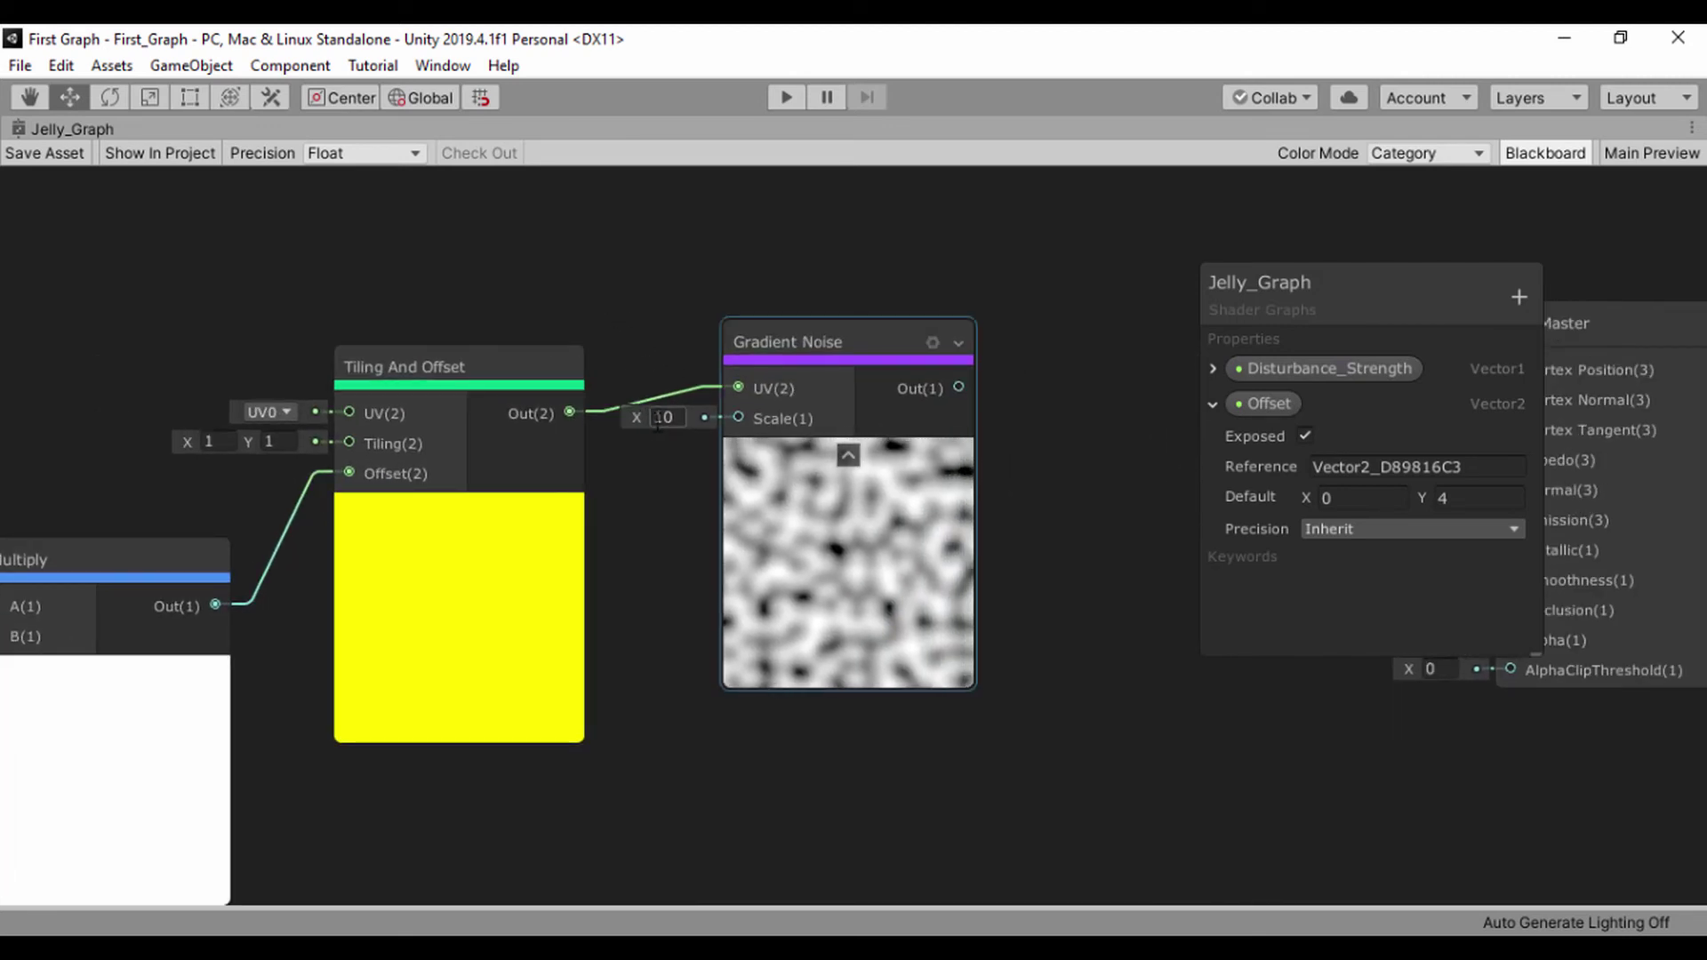
{"action": "left_click", "coordinate": [1067, 427]}
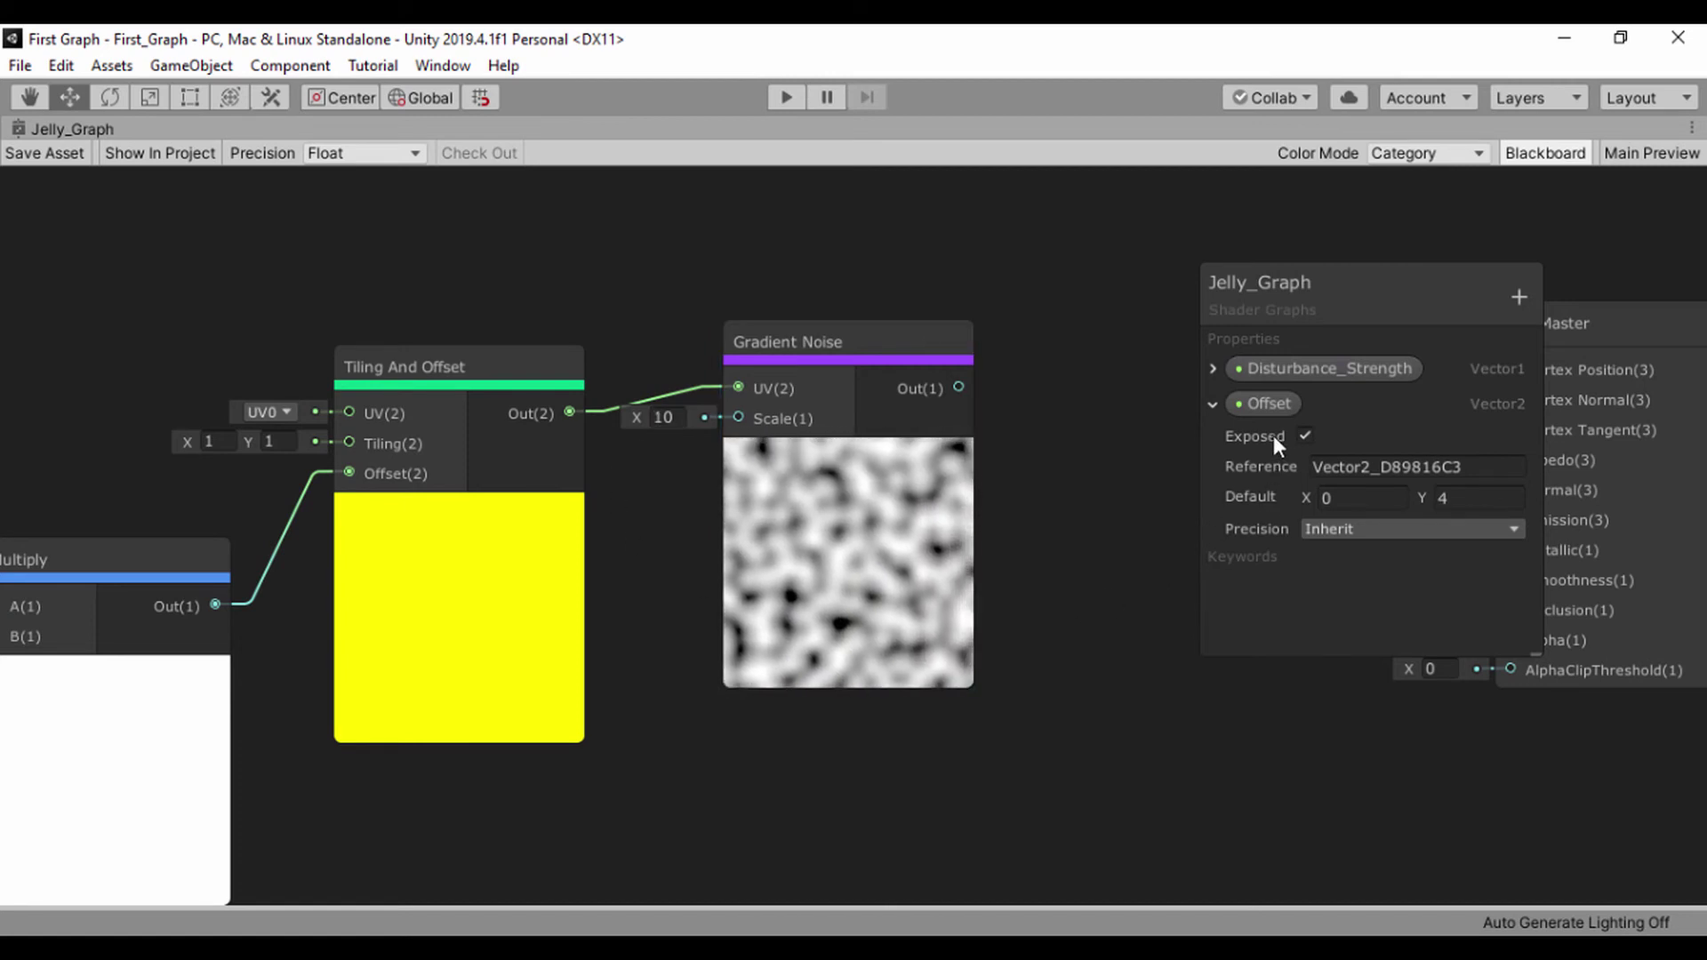
- Create a third Vector1 Blackboard property, Noise_Scale, with a default of 1.3
{"action": "left_click", "coordinate": [1517, 297]}
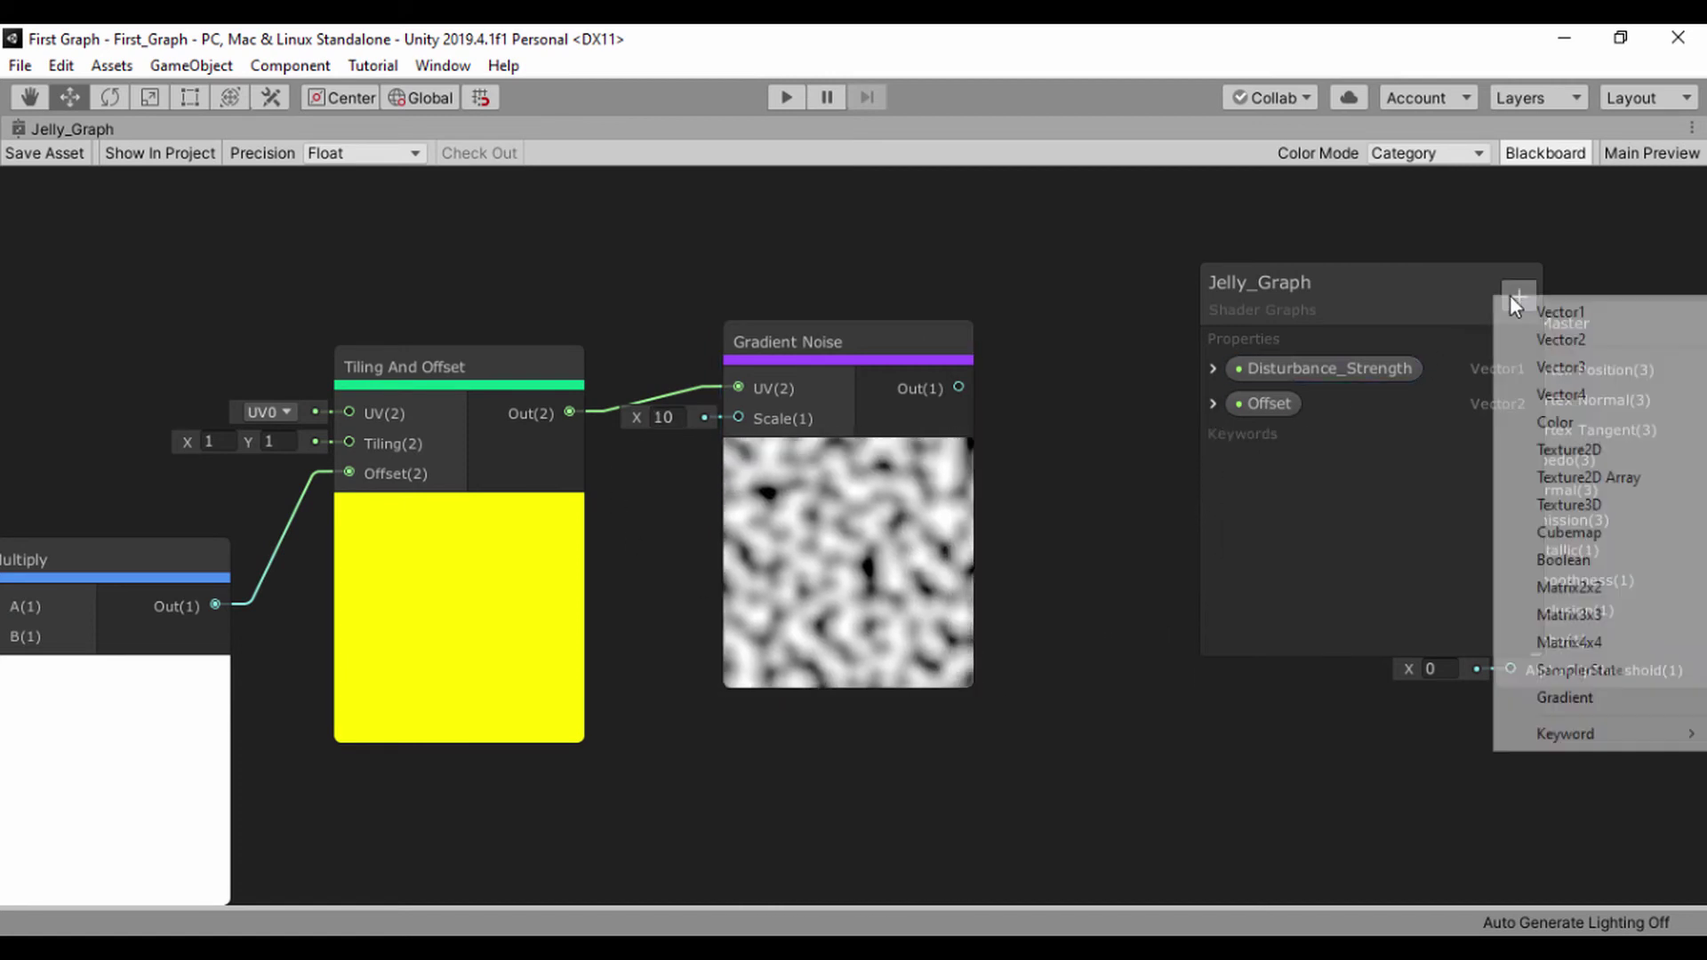
{"action": "left_click", "coordinate": [1547, 313]}
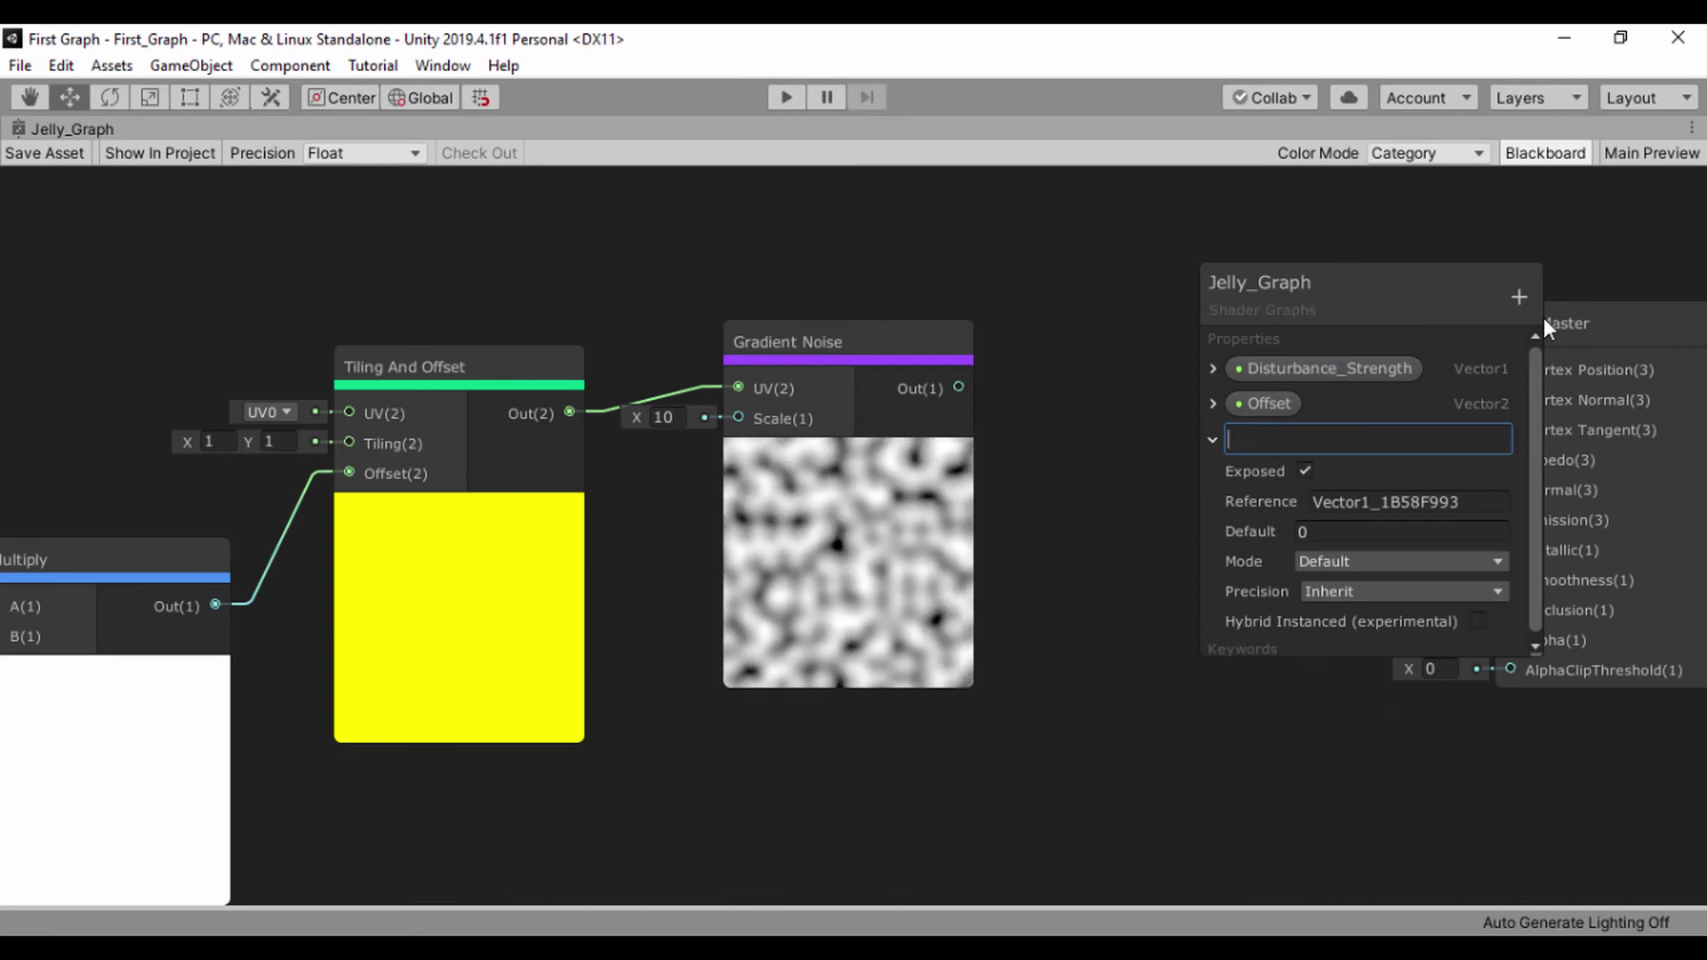
{"action": "type", "text": "Noise"}
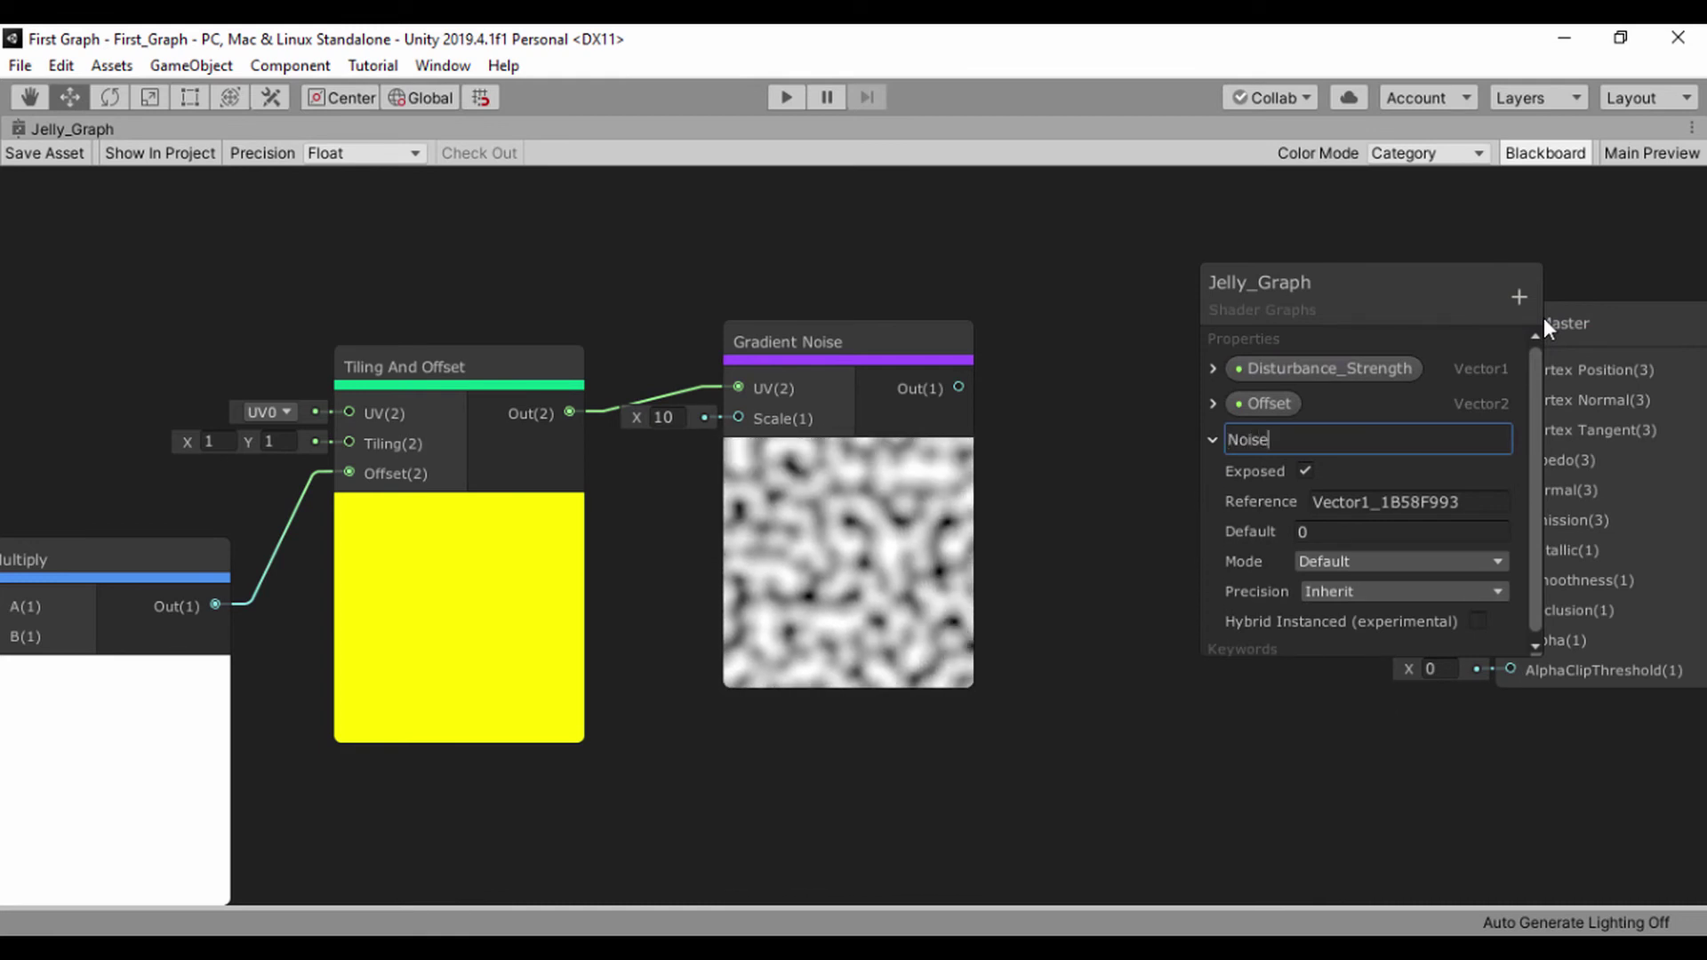
{"action": "type", "text": "_Scale"}
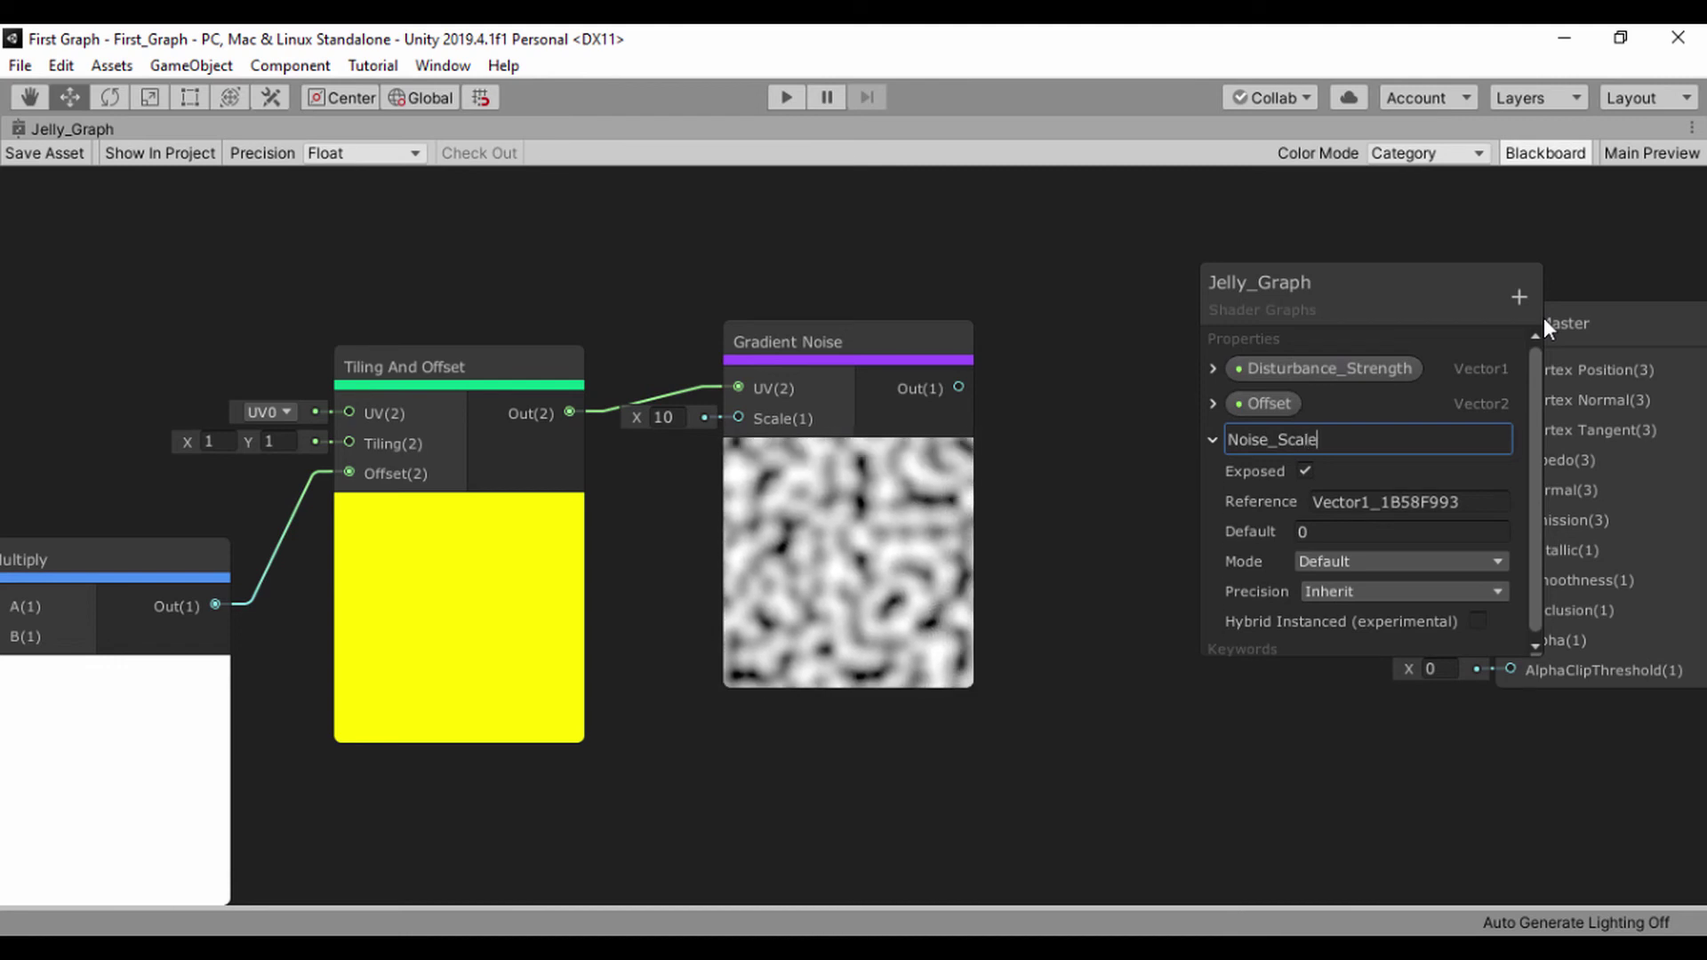
{"action": "key", "text": "Return"}
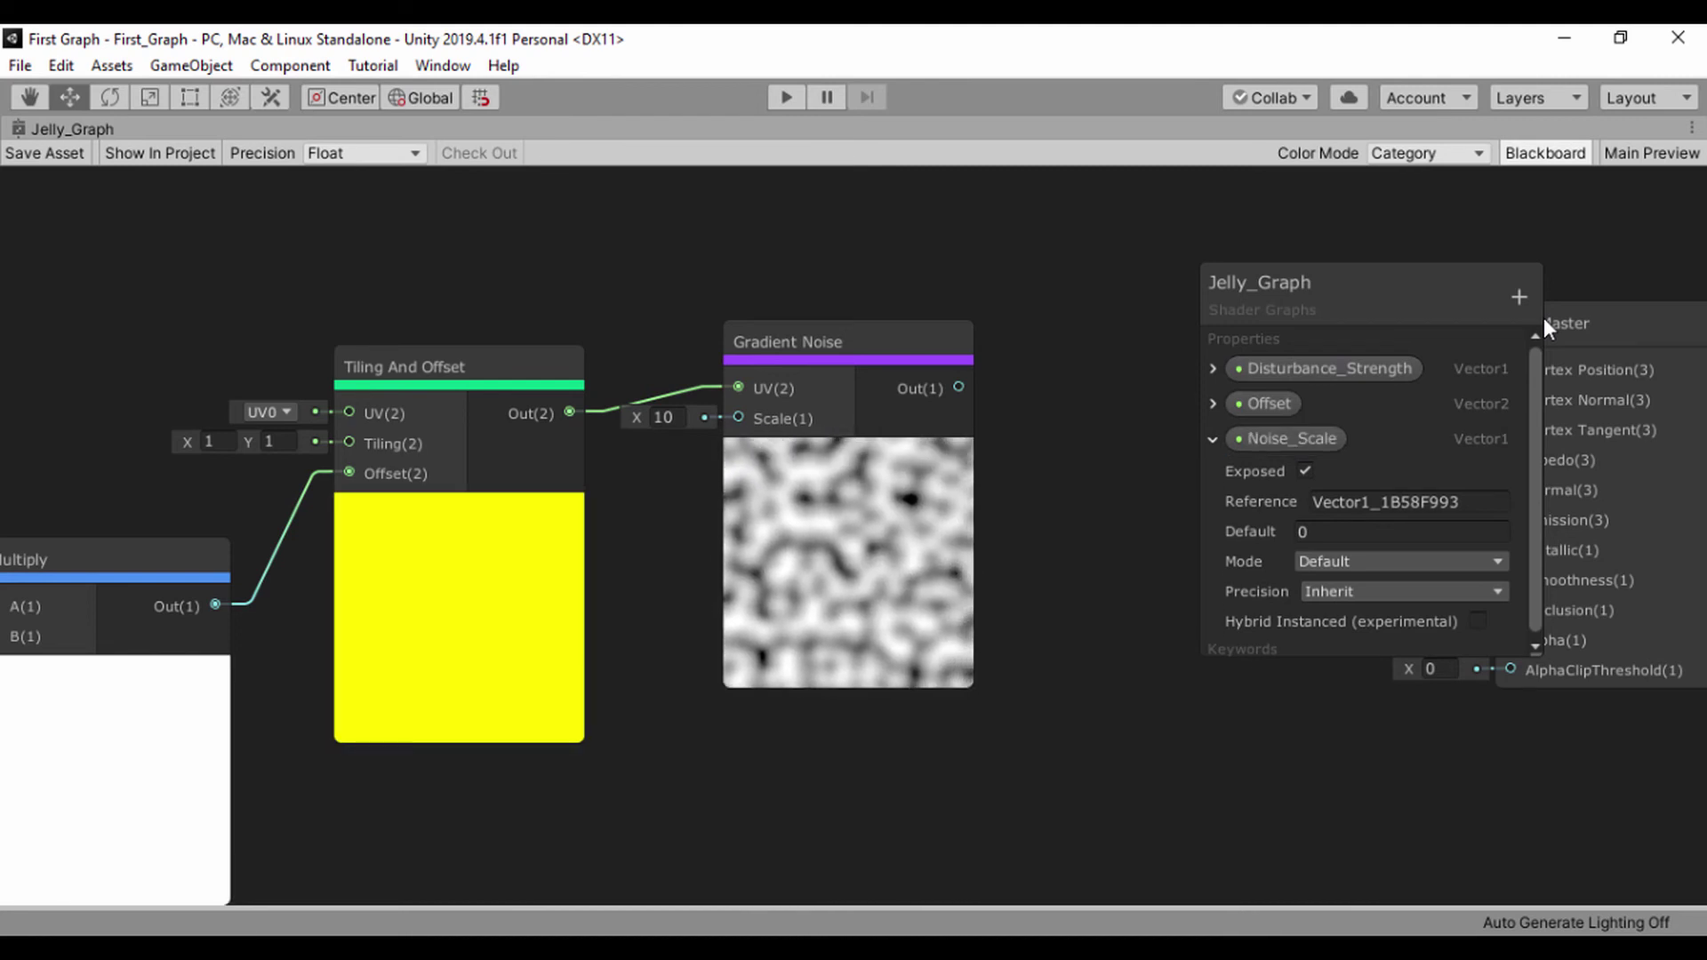
{"action": "left_click", "coordinate": [1328, 531]}
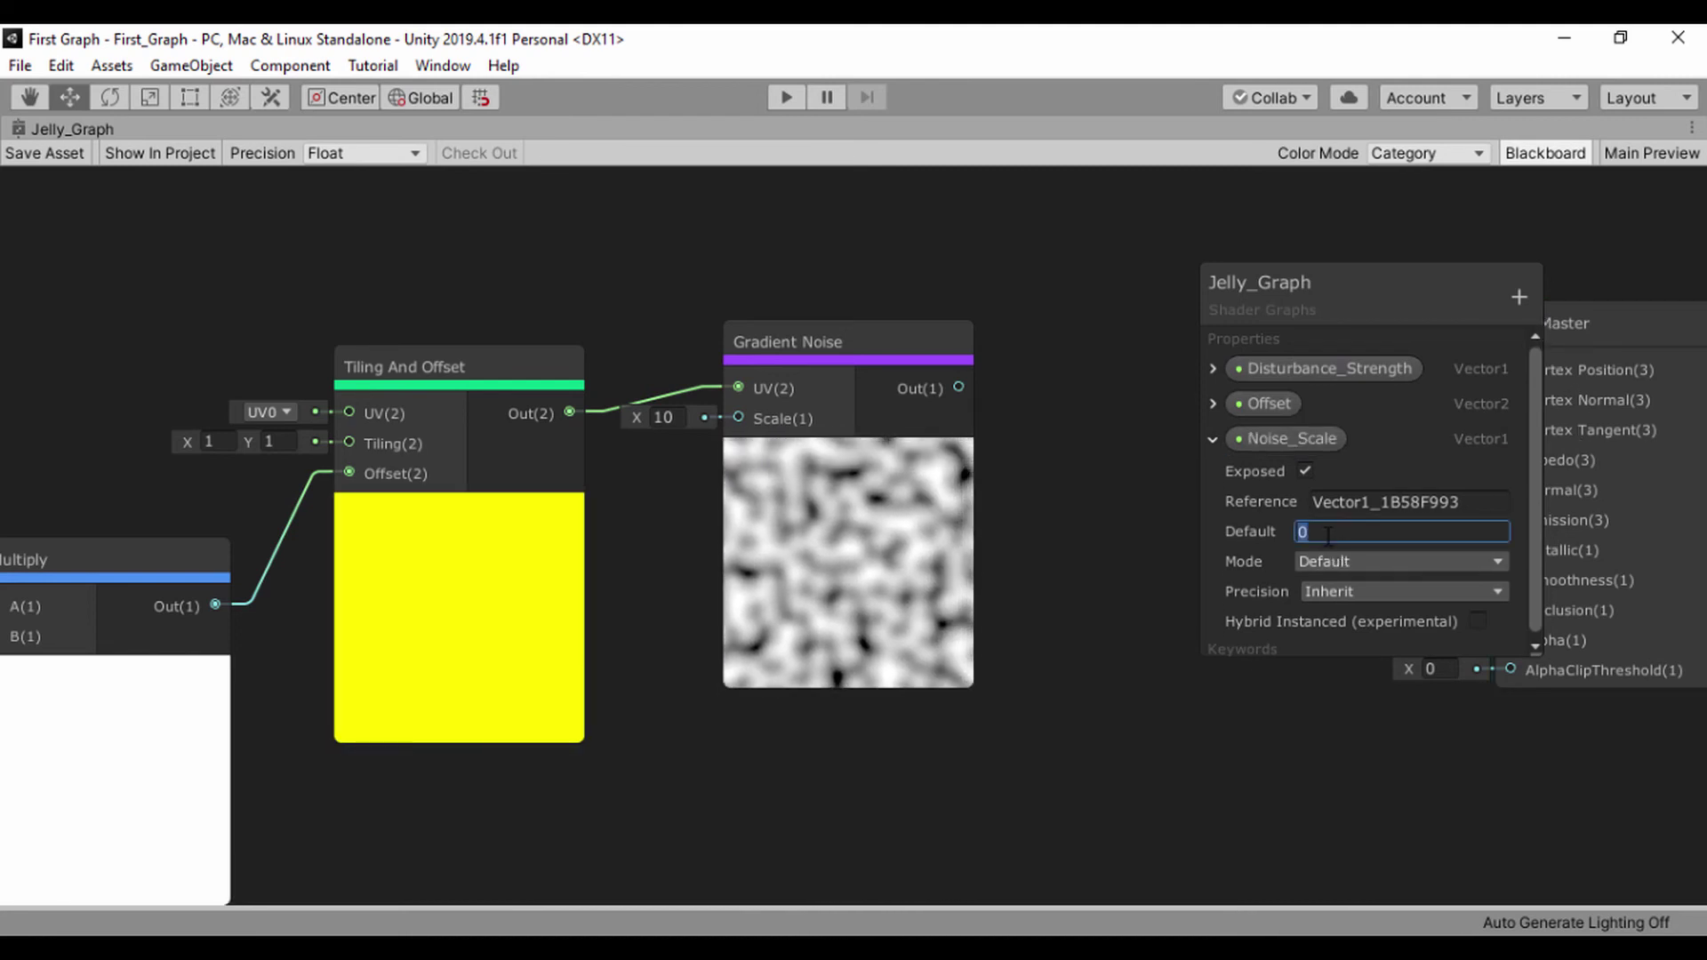
{"action": "type", "text": "1.3"}
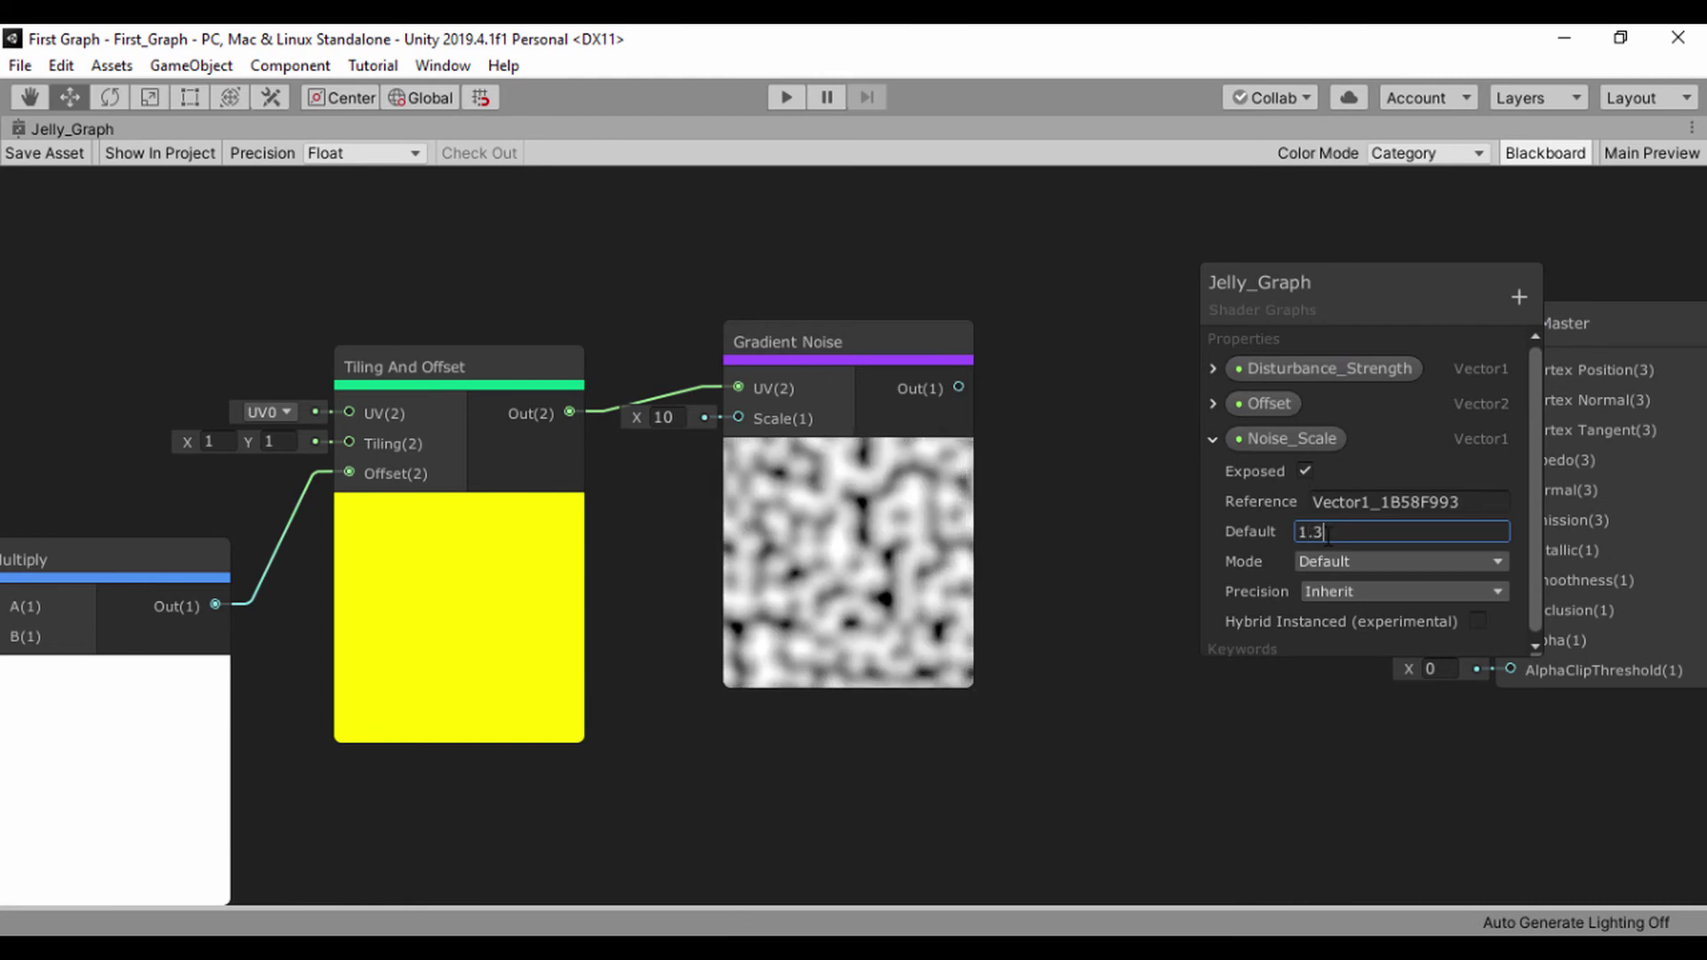
{"action": "left_click", "coordinate": [1186, 707]}
- Drop a Noise_Scale node into the graph and connect it to Gradient Noise's Scale input
{"action": "left_click", "coordinate": [1212, 440]}
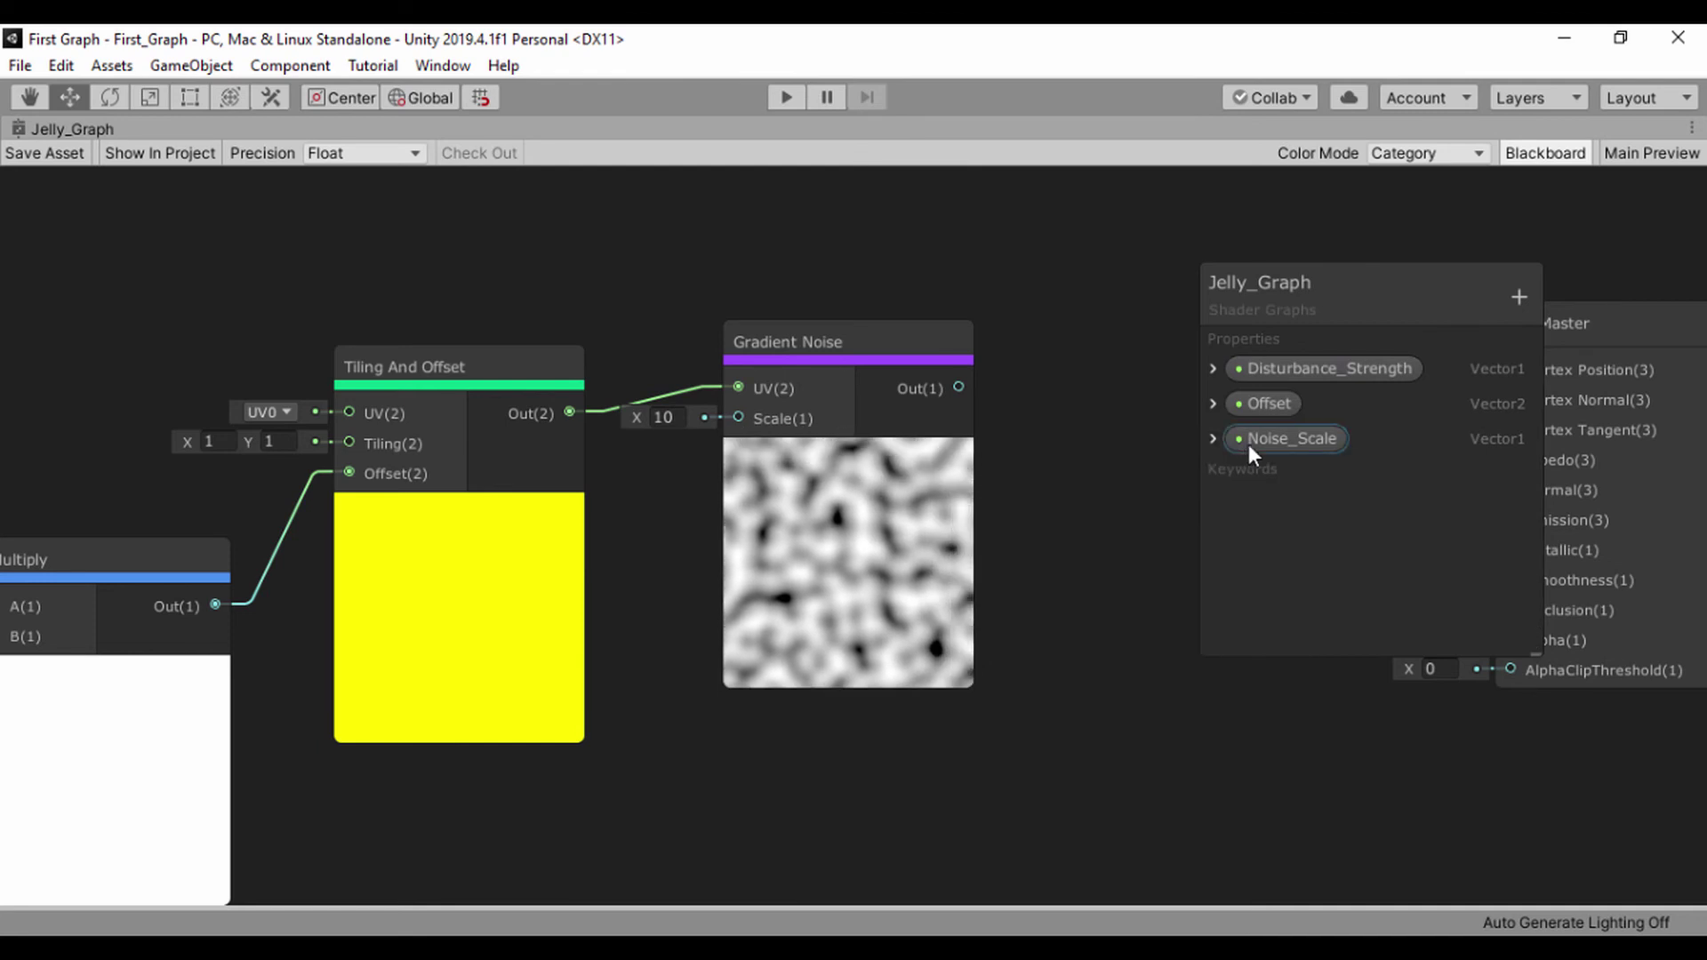
{"action": "left_click_drag", "start_coordinate": [1250, 444], "coordinate": [699, 751]}
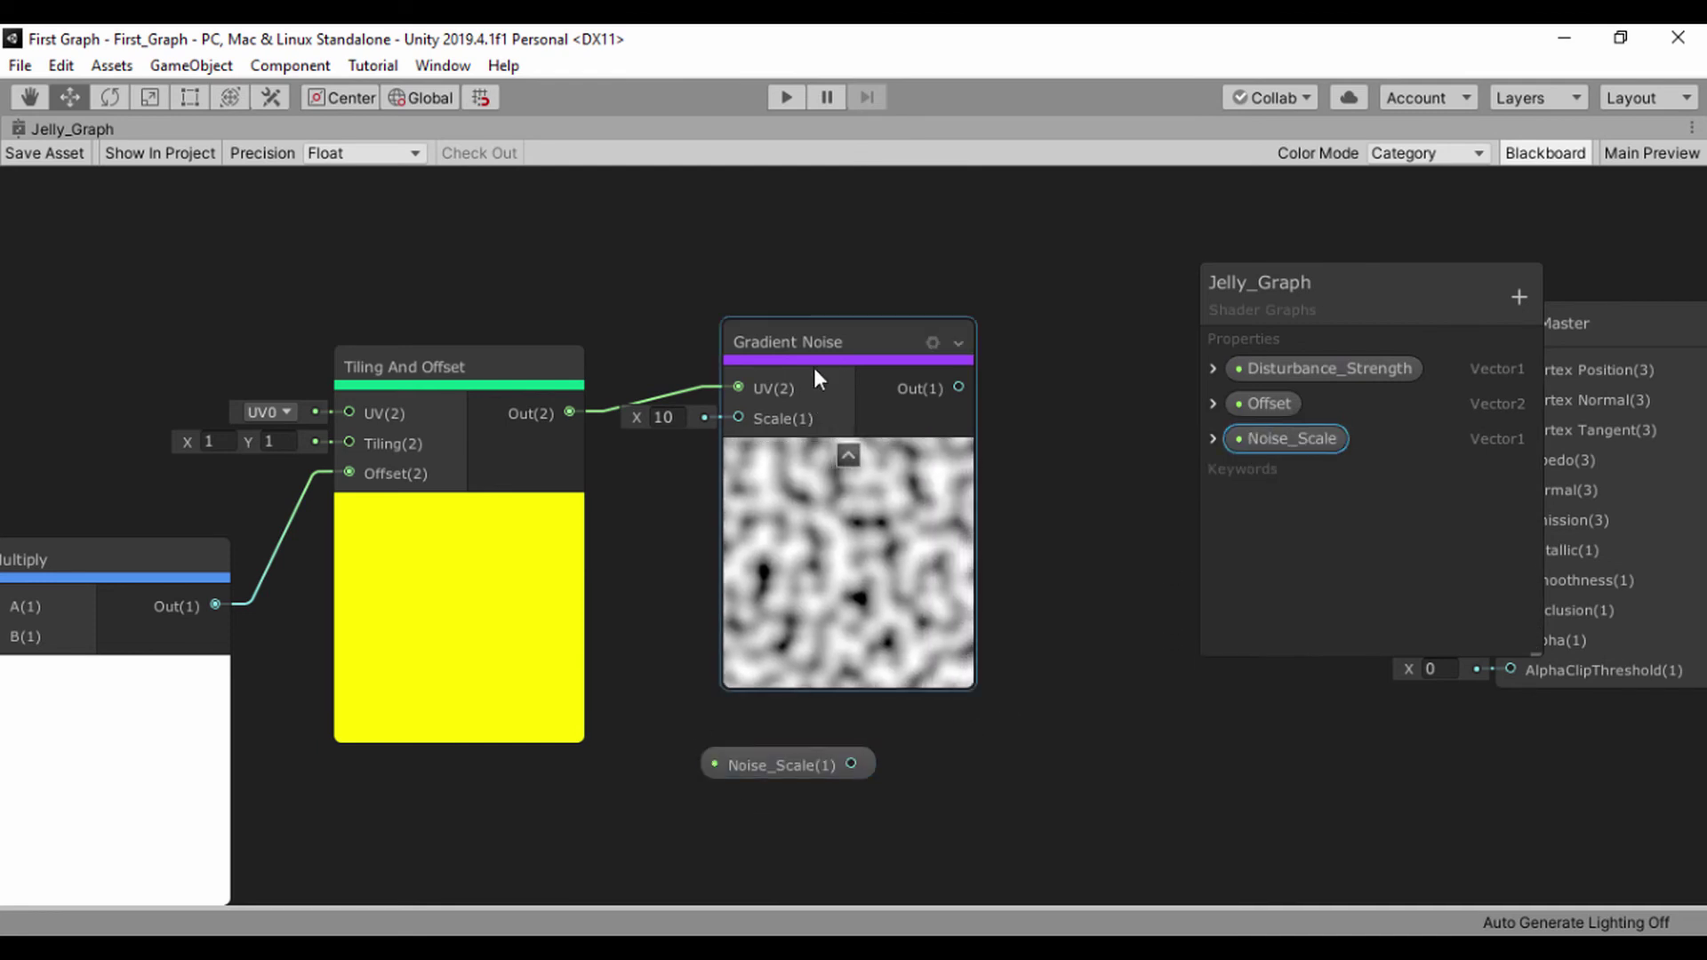
{"action": "left_click_drag", "start_coordinate": [812, 341], "coordinate": [981, 462]}
{"action": "left_click_drag", "start_coordinate": [748, 766], "coordinate": [660, 629]}
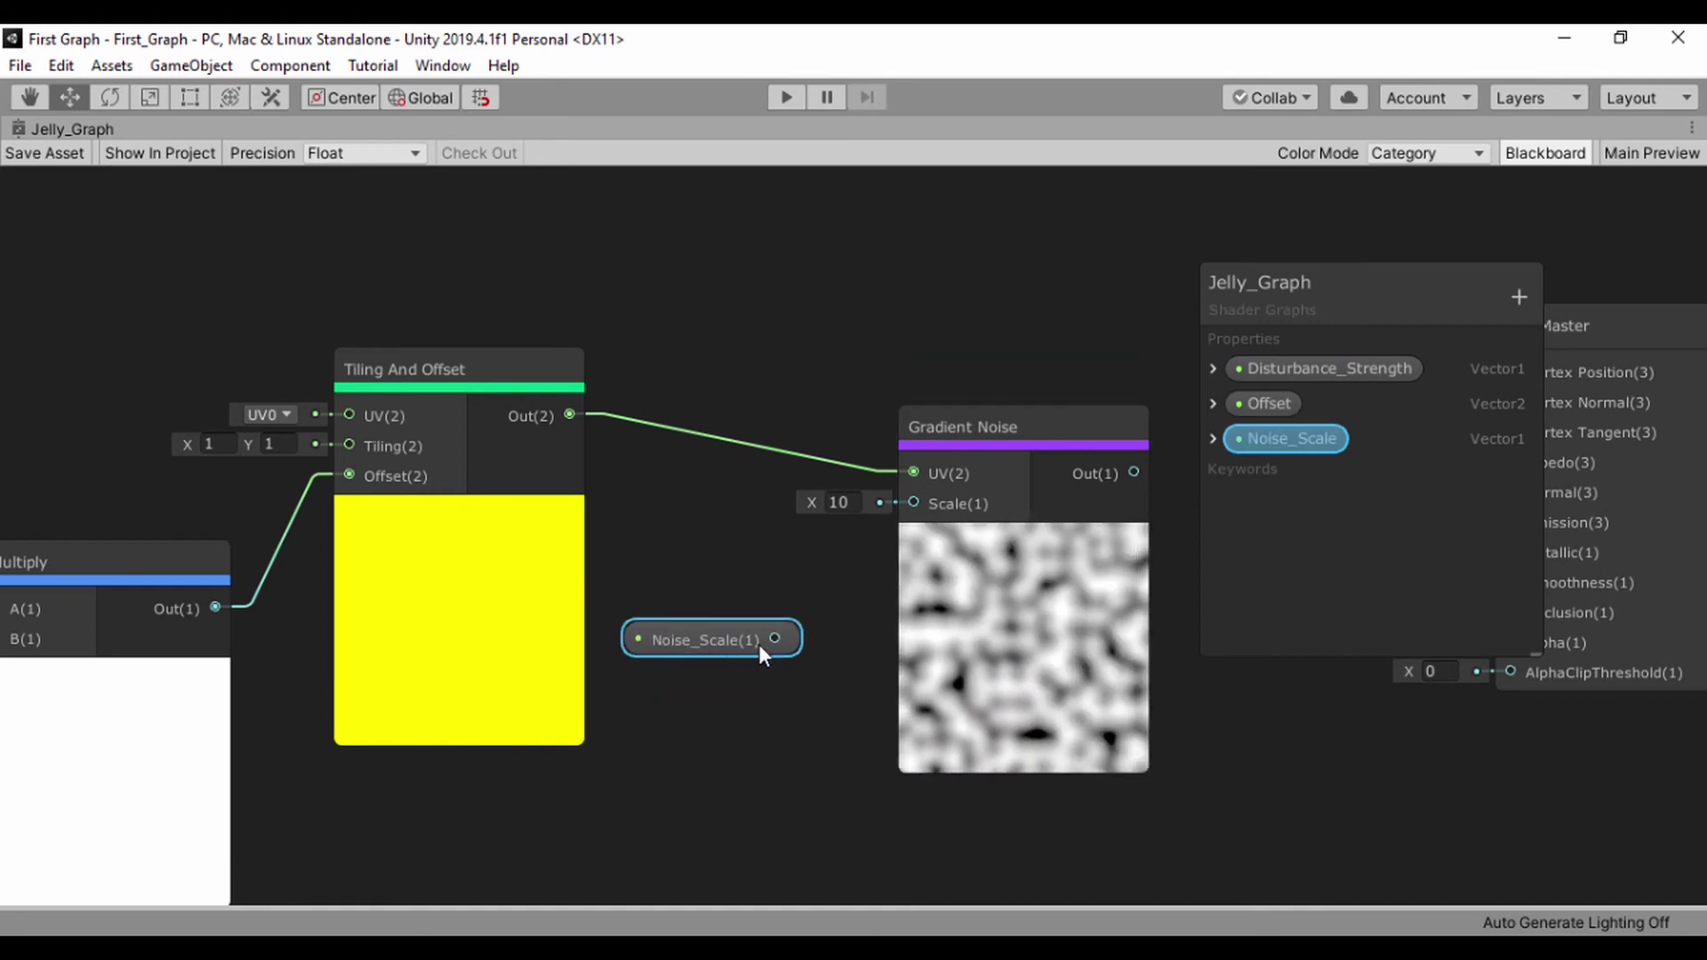
{"action": "left_click_drag", "start_coordinate": [775, 639], "coordinate": [913, 503]}
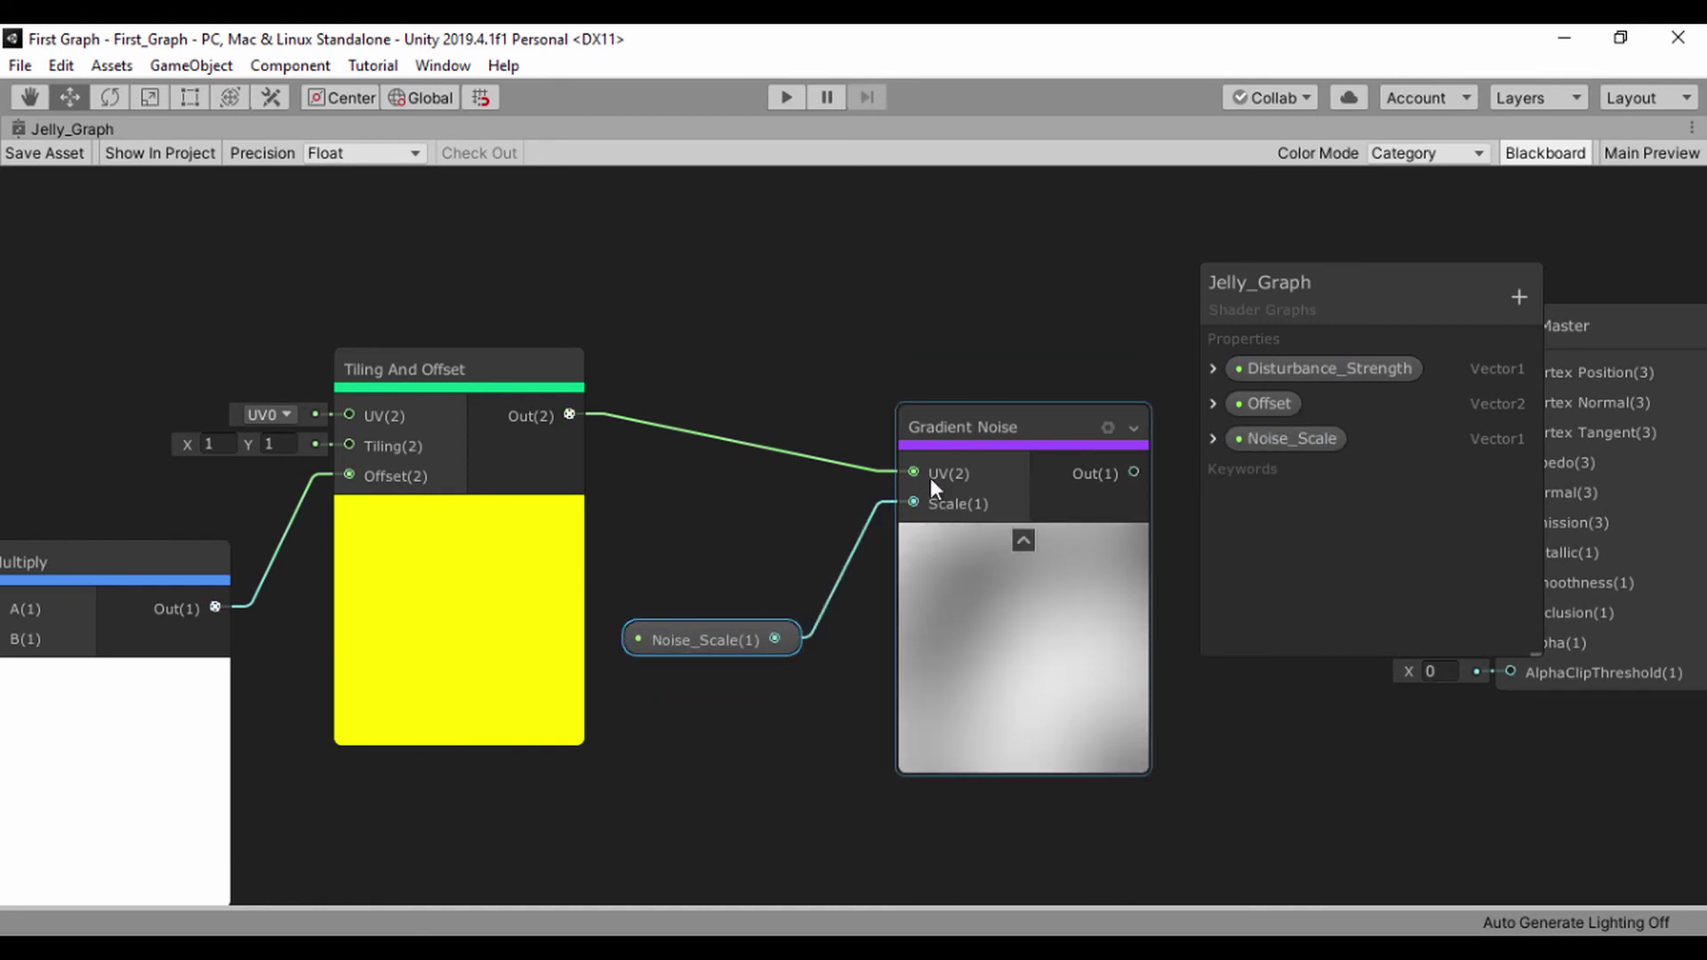
- Rearrange the layout, moving Gradient Noise up left and Noise_Scale beside it
{"action": "left_click_drag", "start_coordinate": [958, 418], "coordinate": [895, 311]}
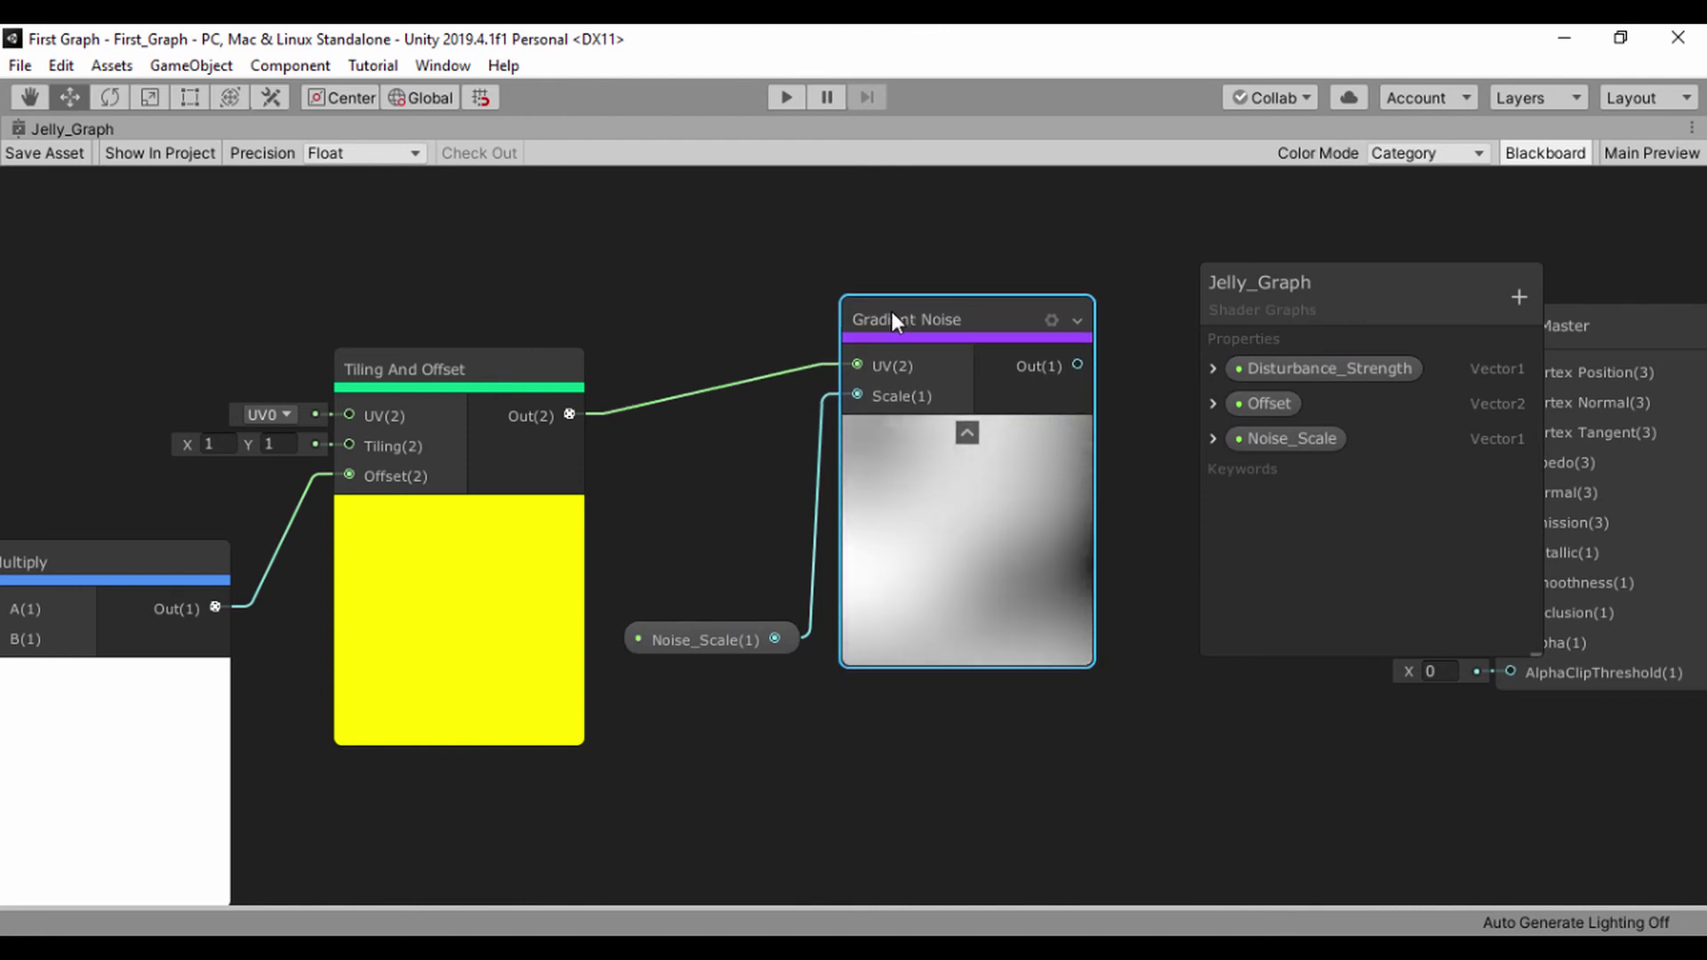
{"action": "left_click", "coordinate": [653, 631]}
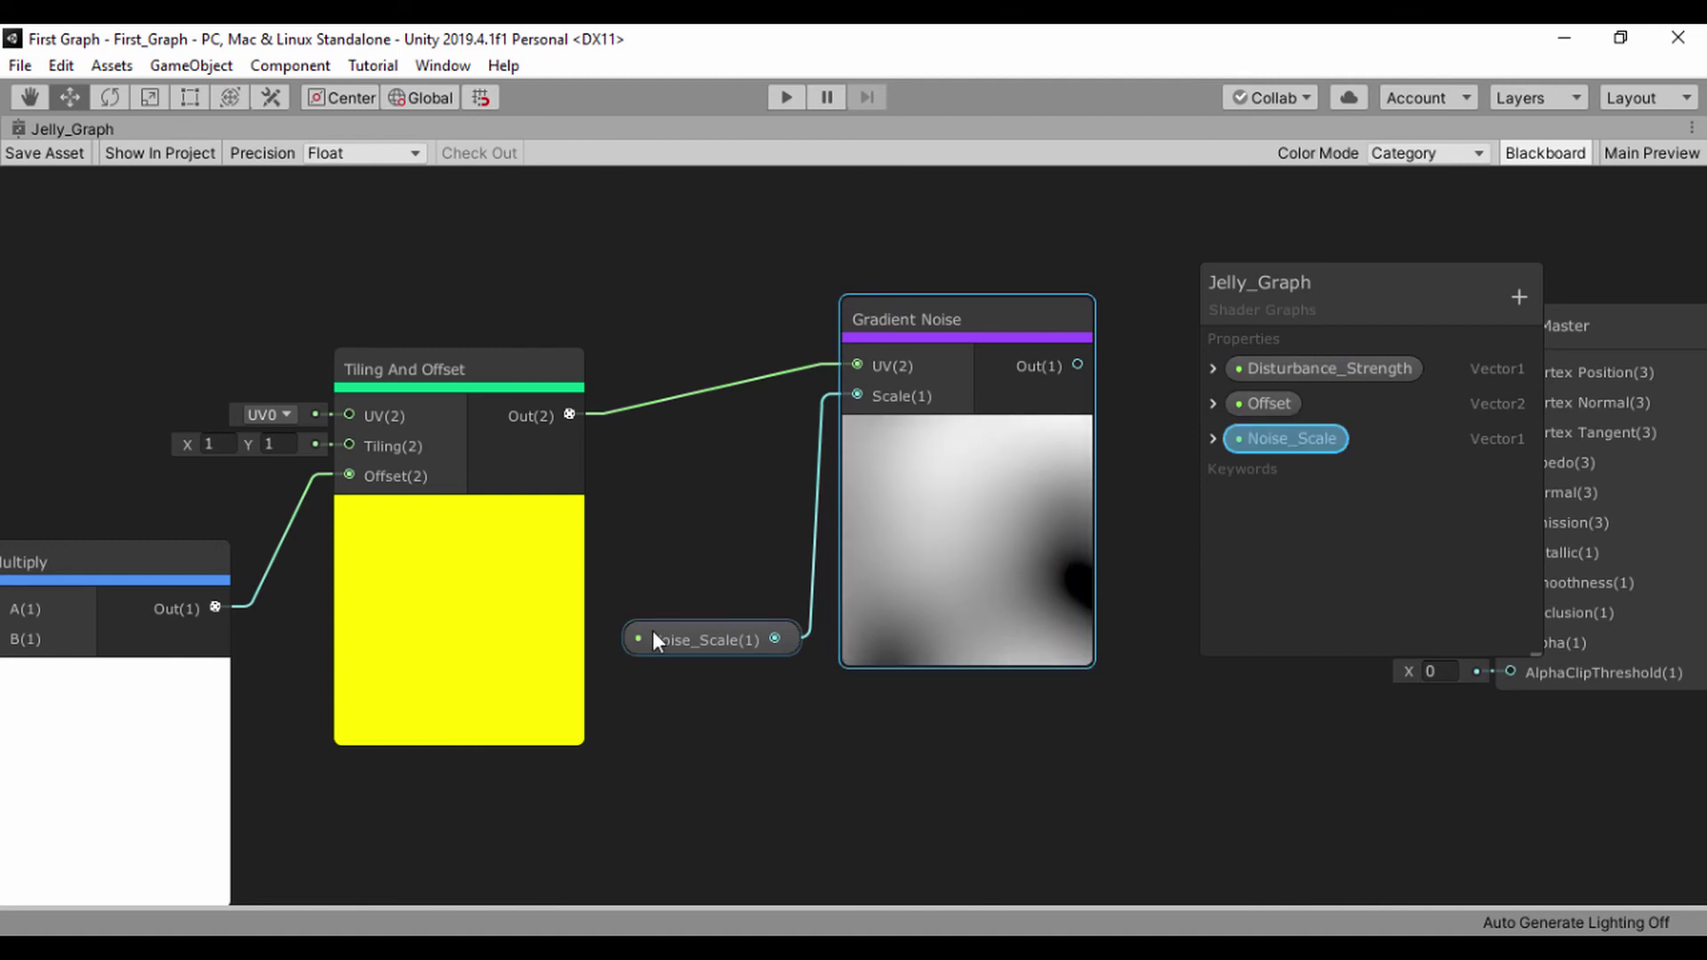
{"action": "left_click_drag", "start_coordinate": [669, 636], "coordinate": [683, 493]}
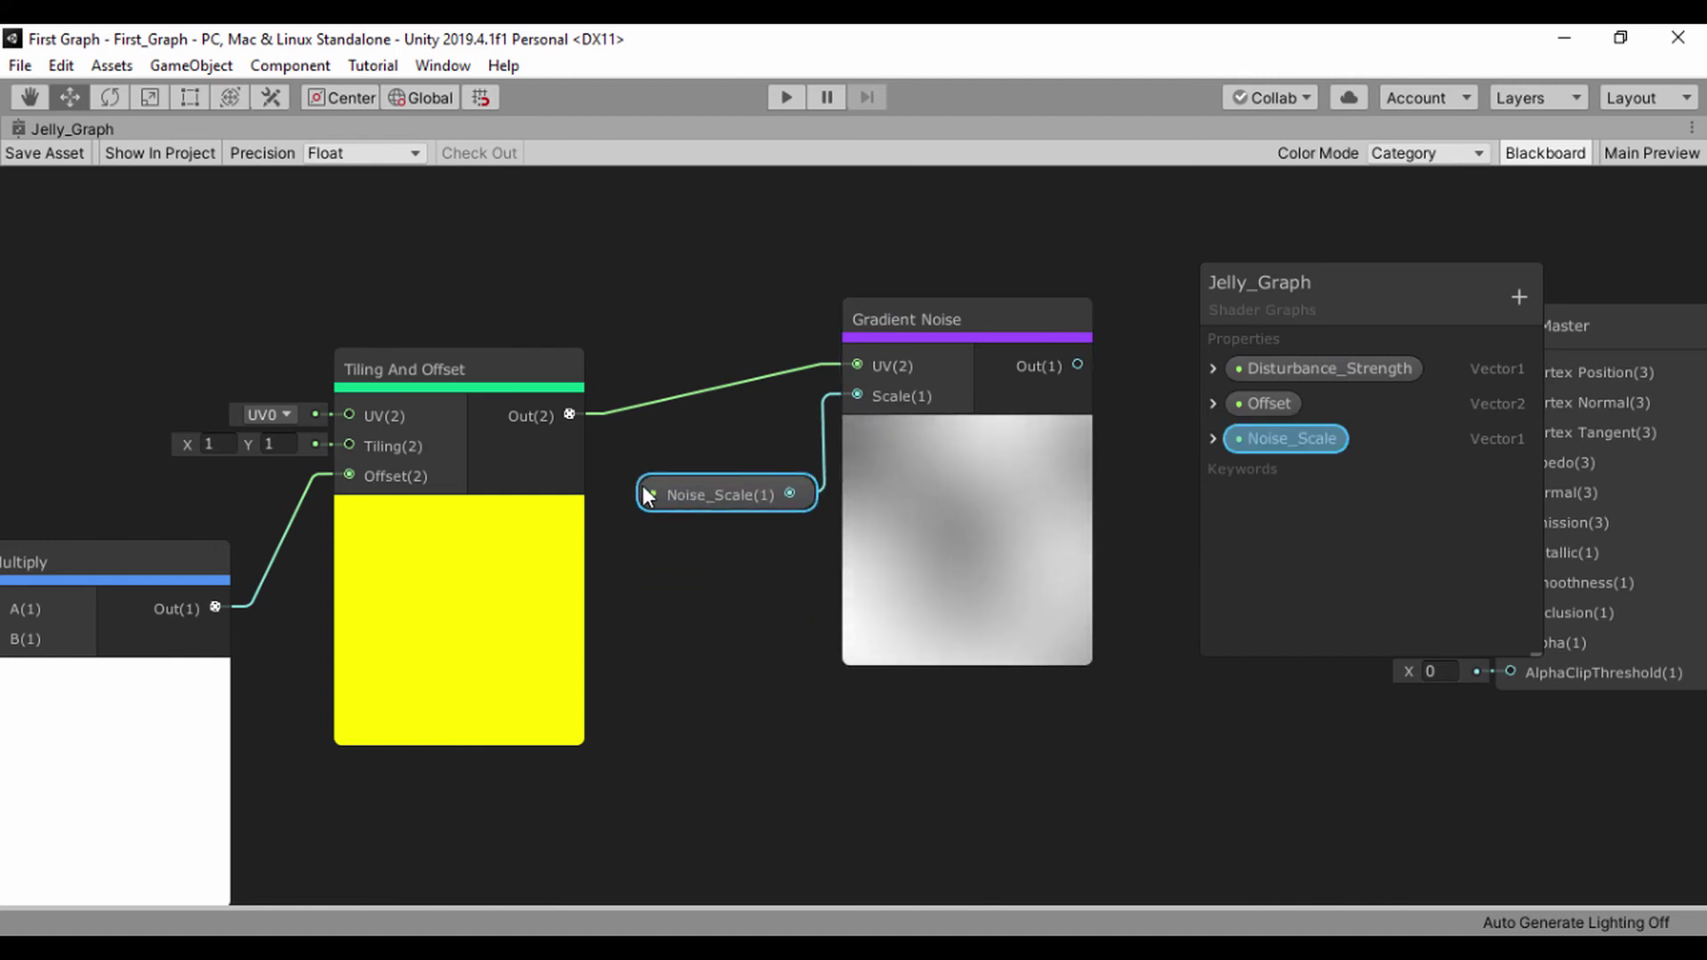
{"action": "left_click", "coordinate": [579, 367]}
{"action": "scroll", "coordinate": [578, 367], "scroll_direction": "down", "scroll_amount": 1}
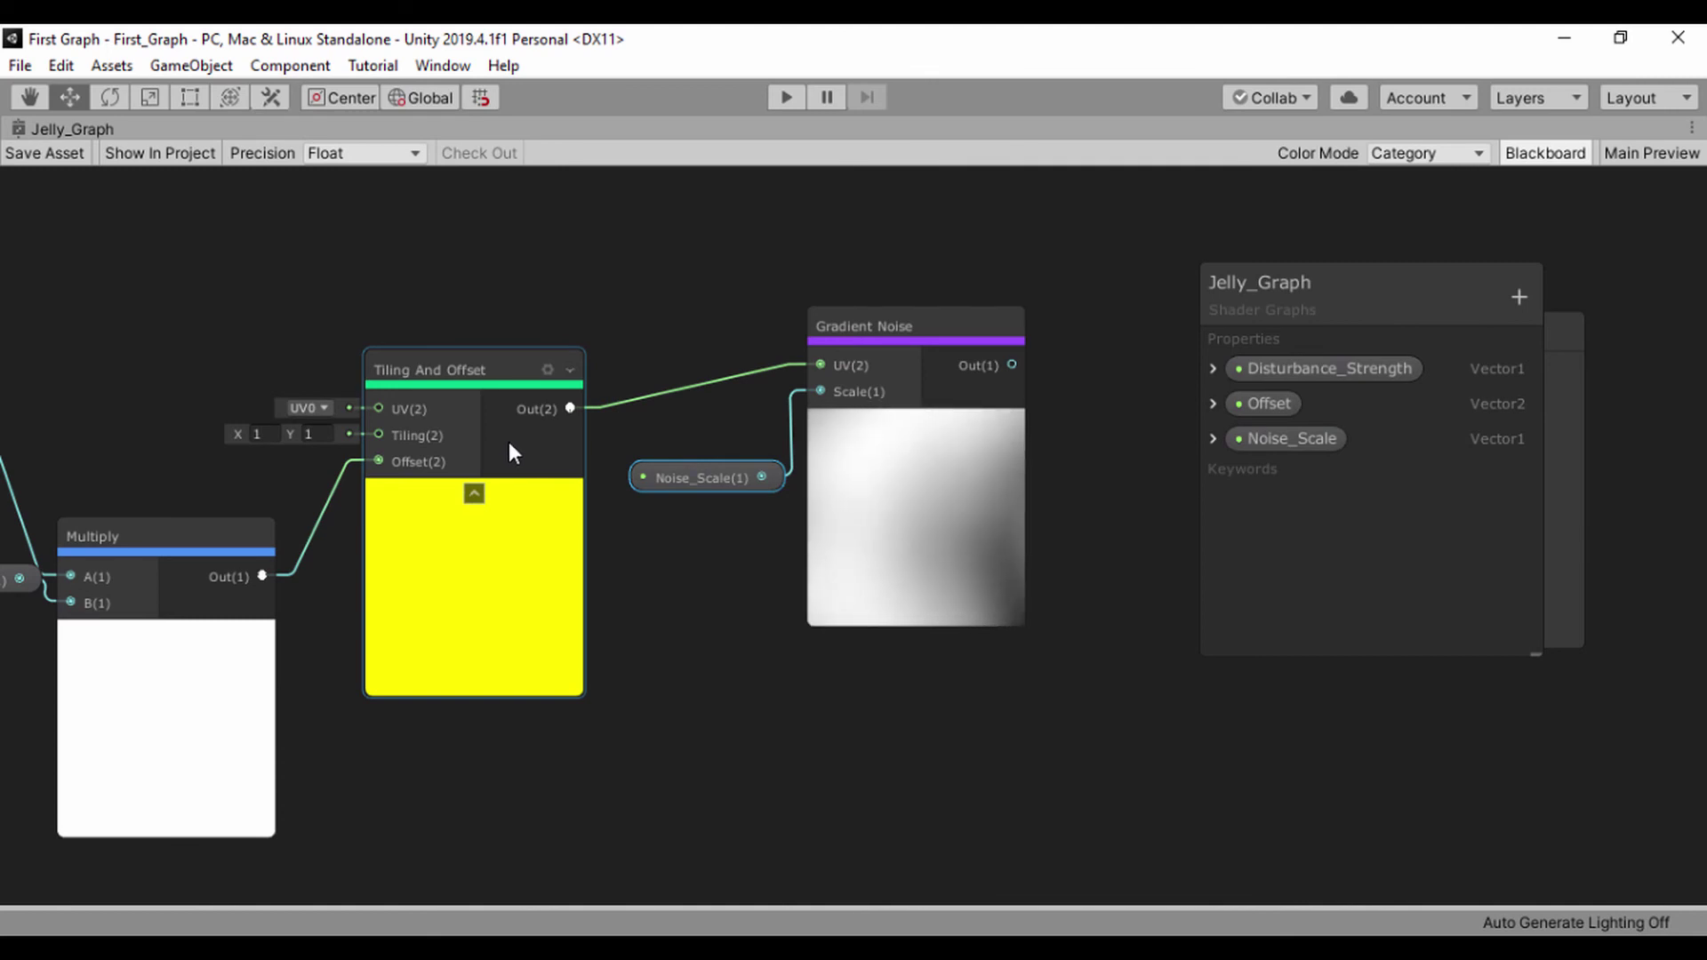
- Group Time, Multiply, Tiling And Offset and Gradient Noise under the title 'Tiling Offset and Noise'
{"action": "left_click", "coordinate": [644, 366]}
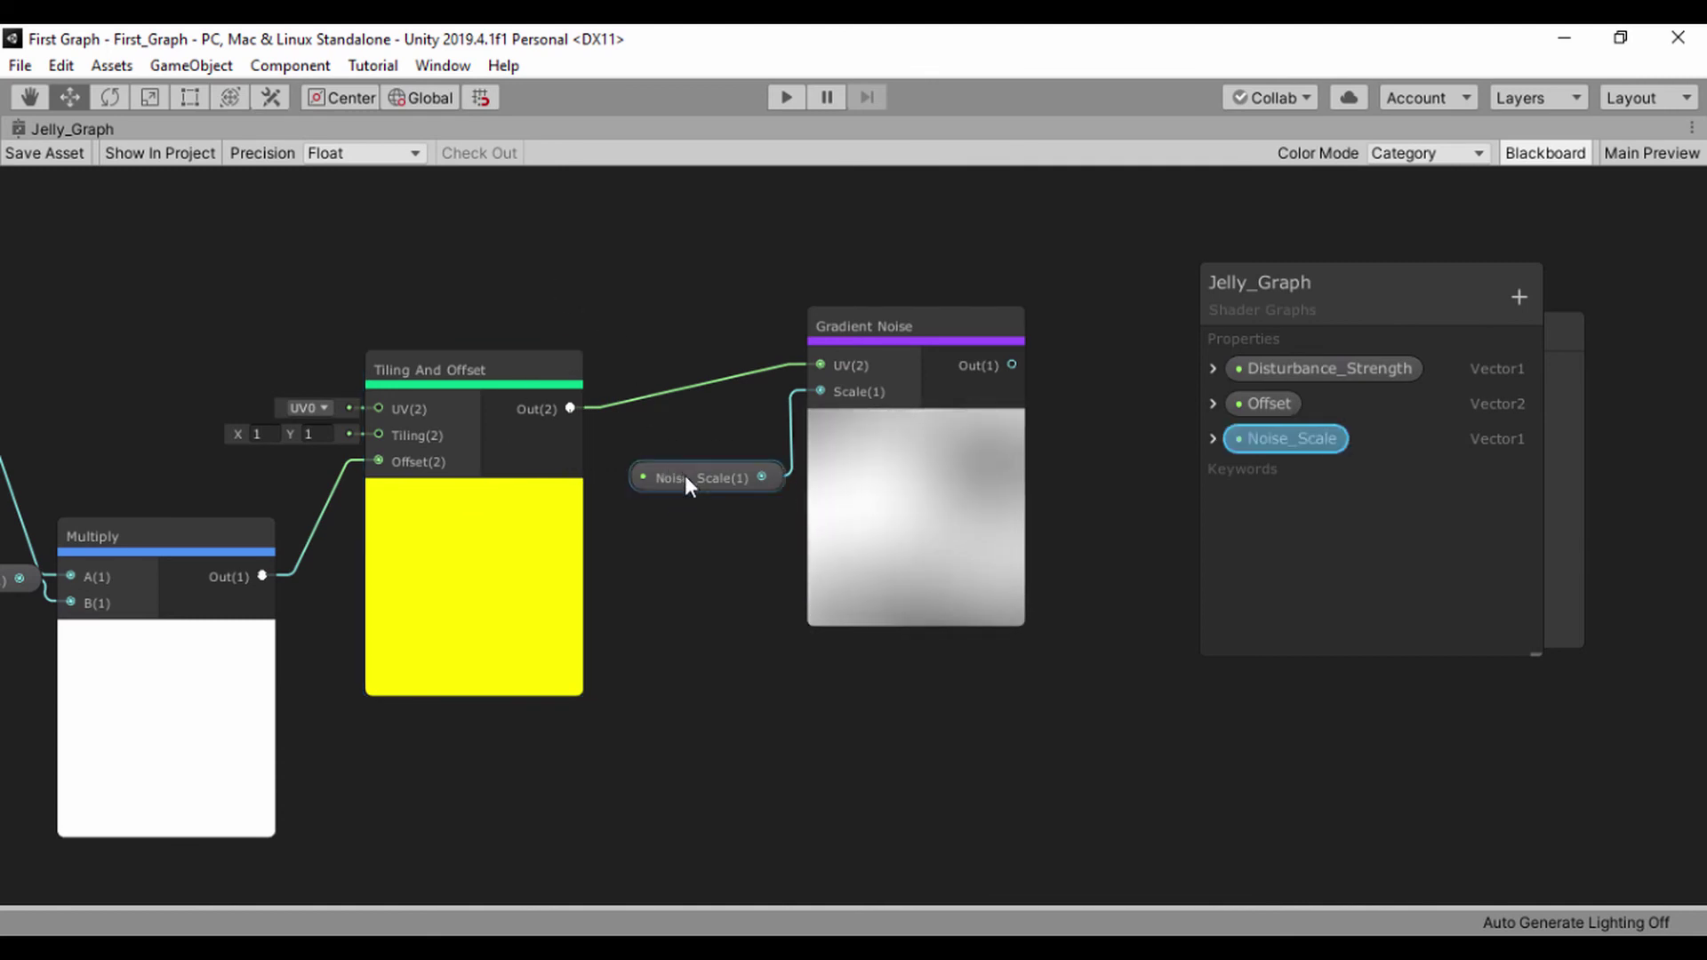
{"action": "left_click_drag", "start_coordinate": [685, 475], "coordinate": [675, 458]}
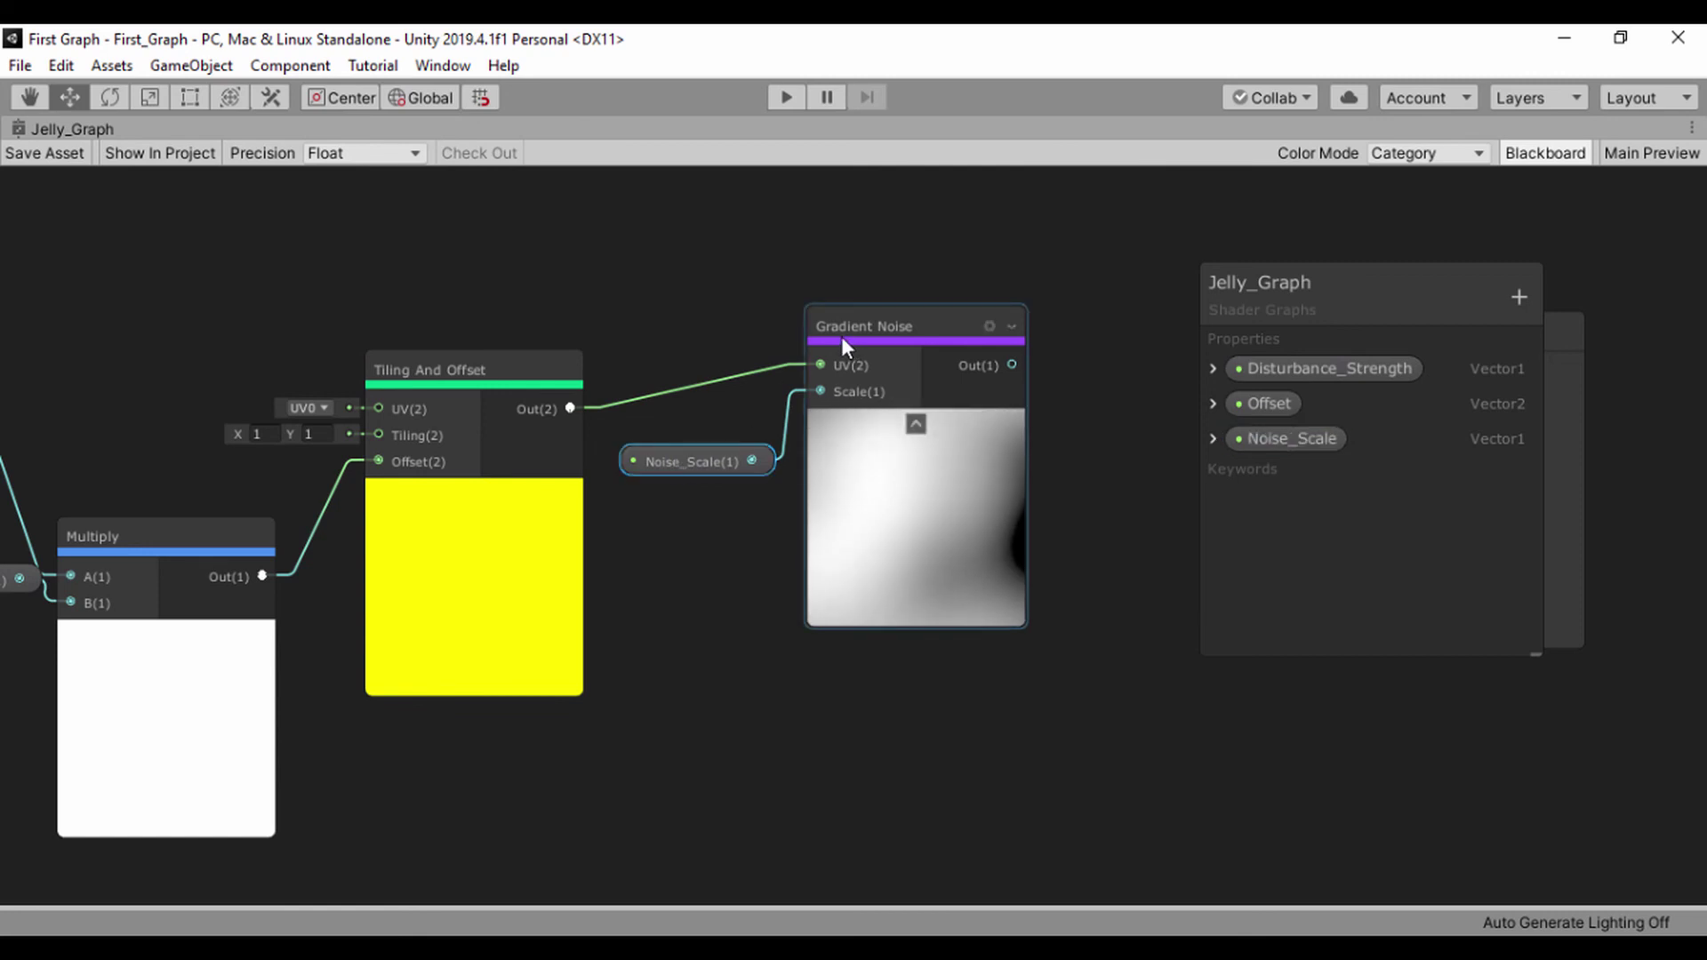
{"action": "scroll", "coordinate": [589, 250], "scroll_direction": "down", "scroll_amount": 2}
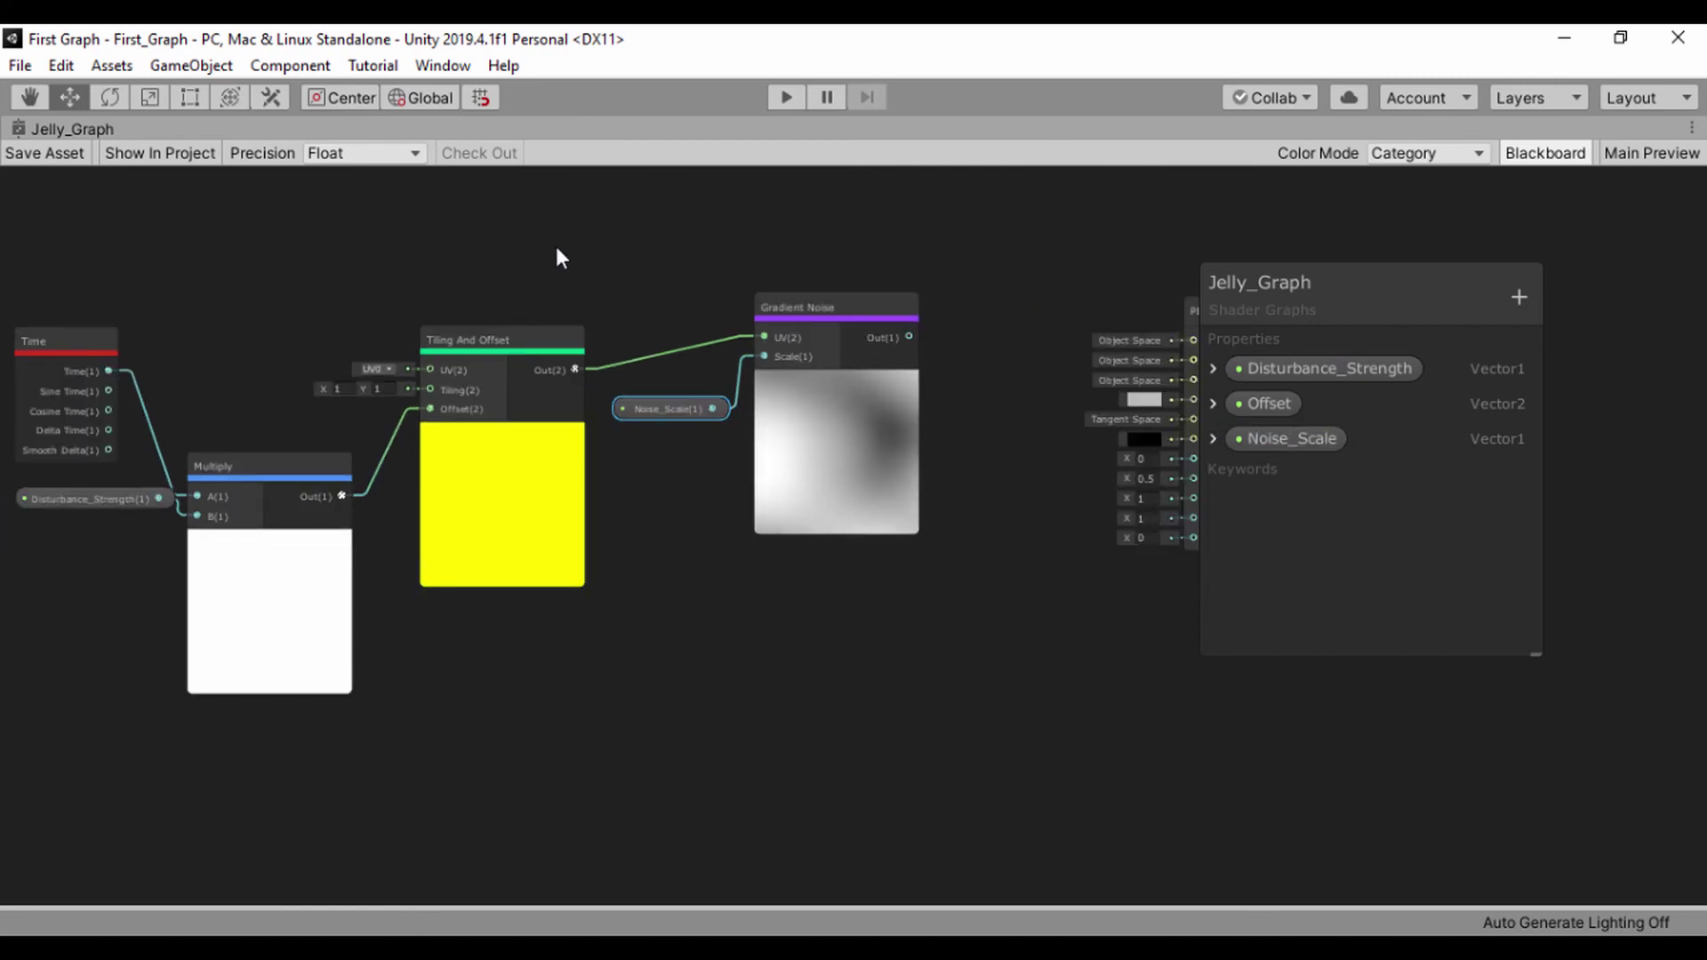
{"action": "middle_click_drag", "start_coordinate": [556, 255], "coordinate": [689, 267]}
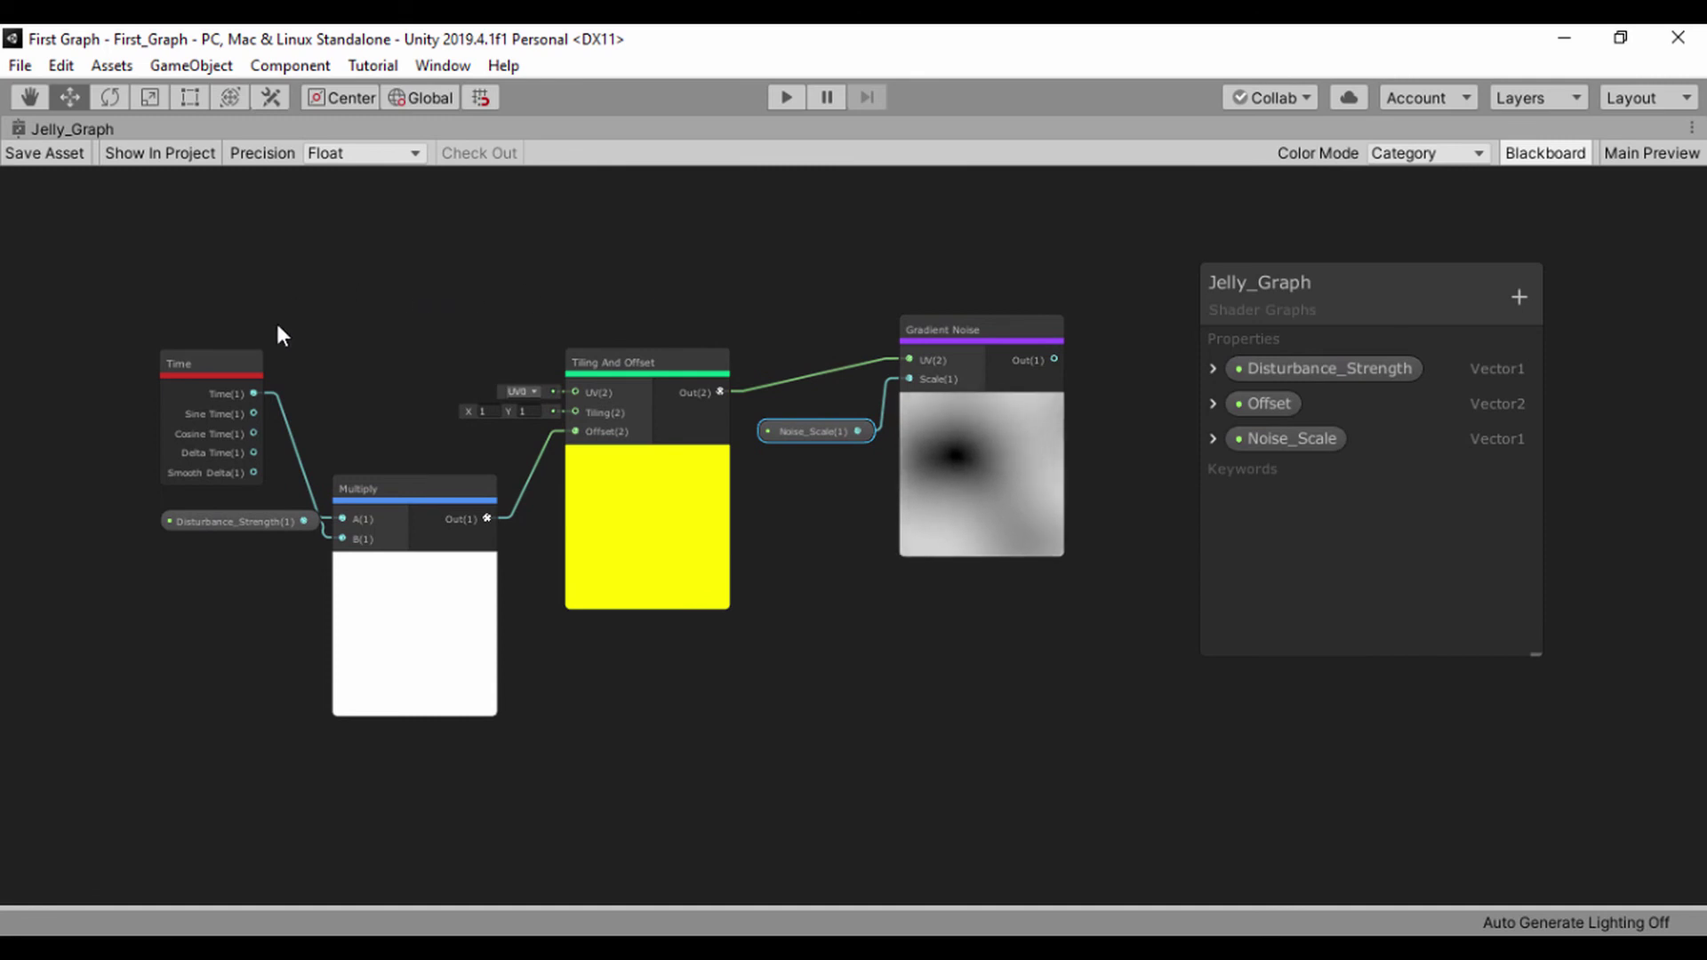
{"action": "left_click_drag", "start_coordinate": [1265, 292], "coordinate": [1315, 451]}
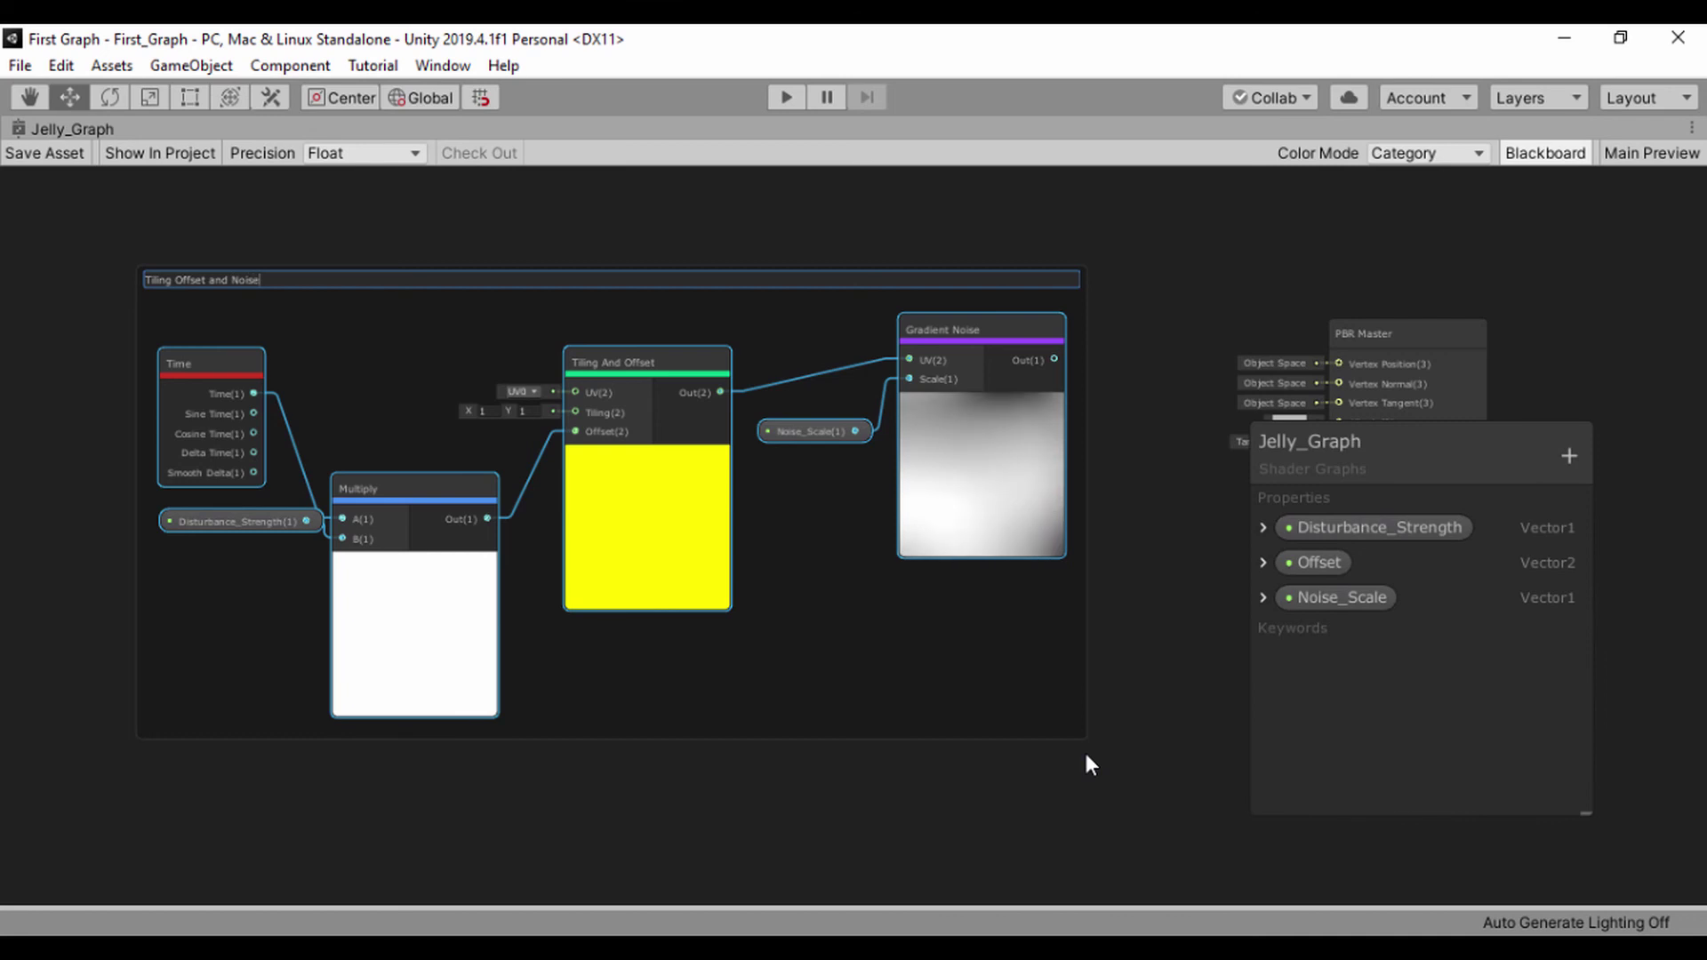
{"action": "left_click", "coordinate": [706, 816]}
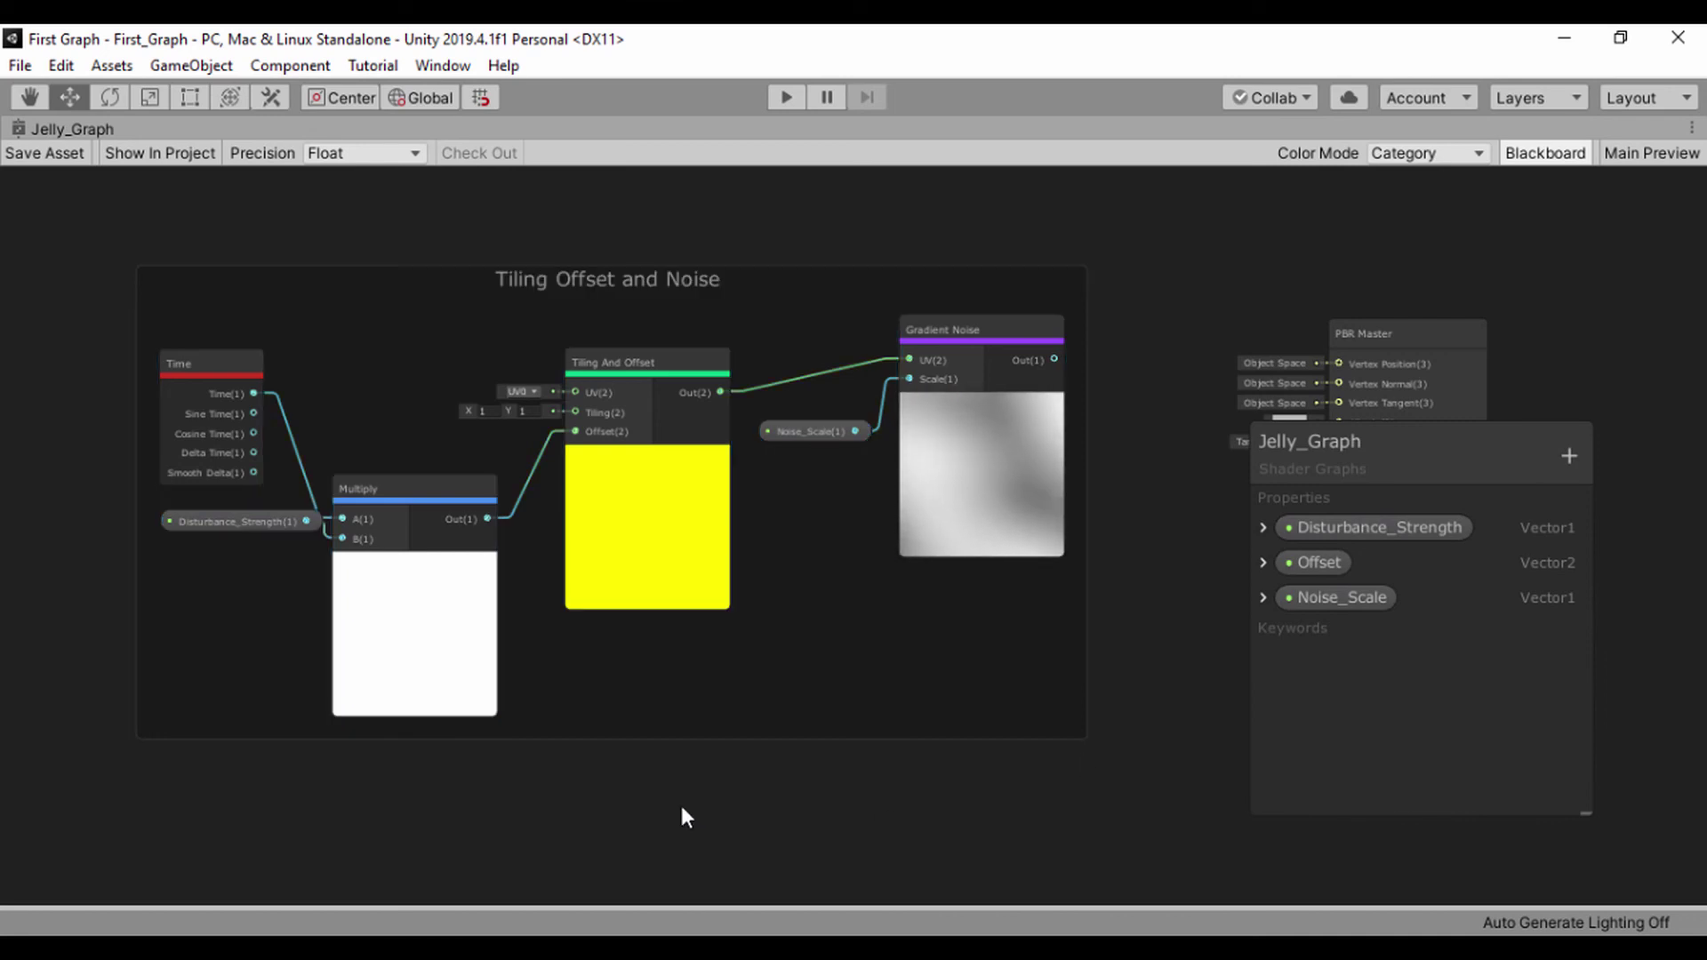
{"action": "scroll", "coordinate": [538, 298], "scroll_direction": "up", "scroll_amount": 3}
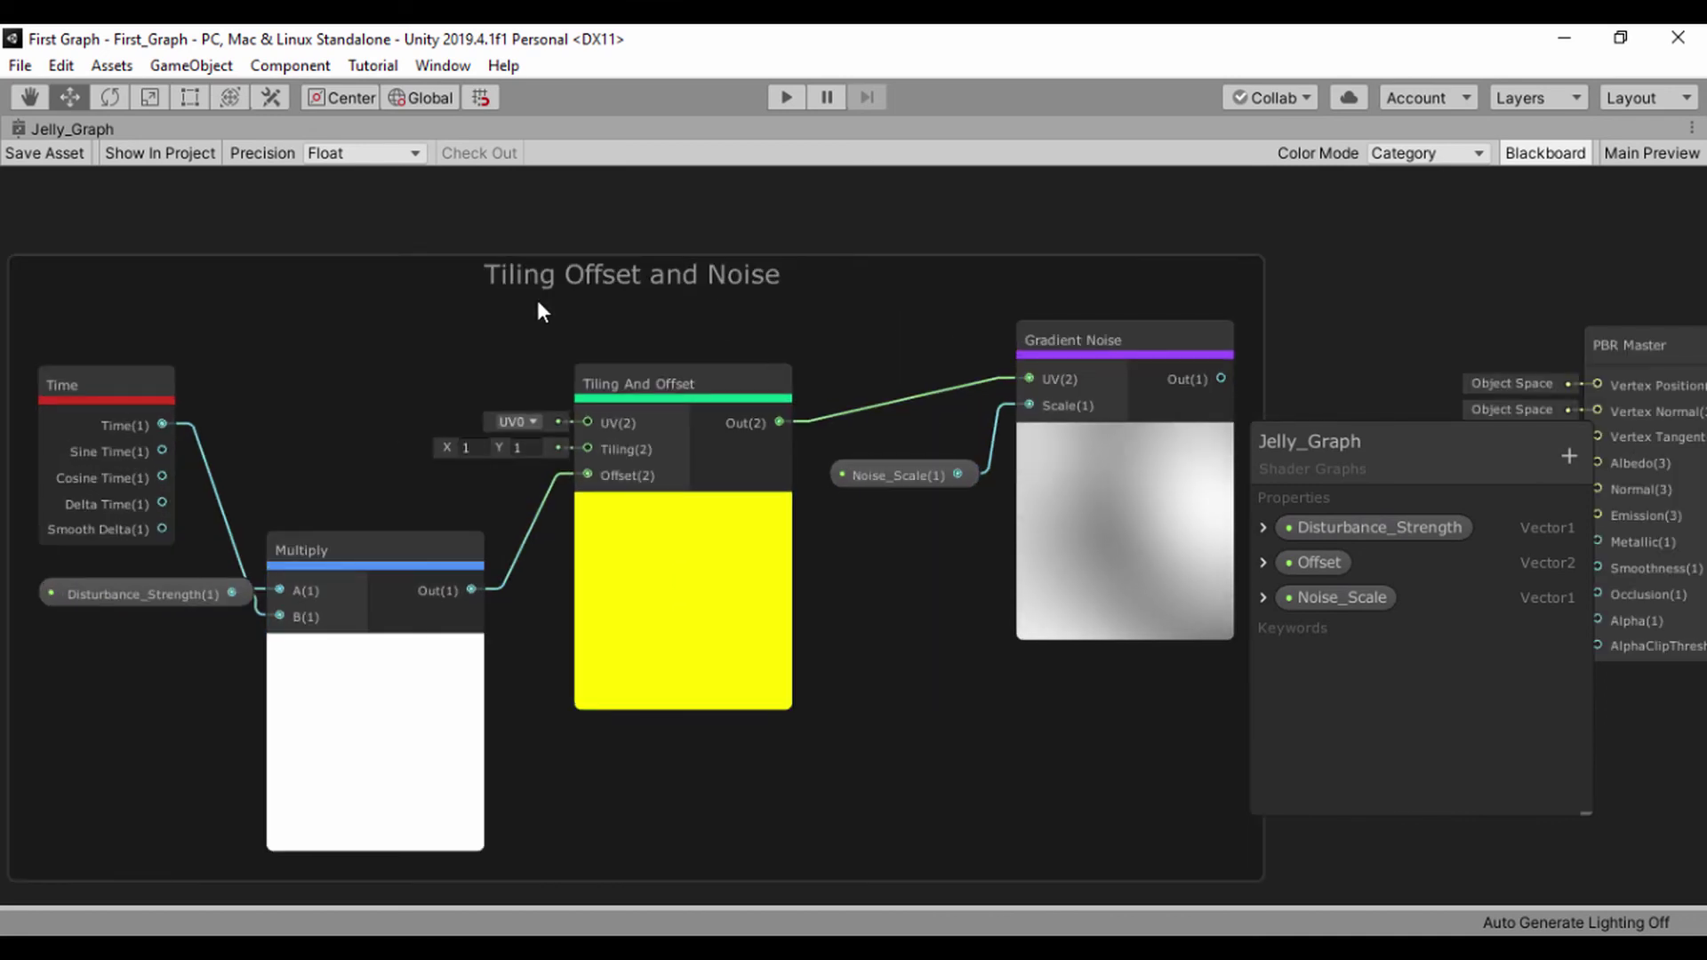
{"action": "middle_click_drag", "start_coordinate": [538, 298], "coordinate": [650, 275]}
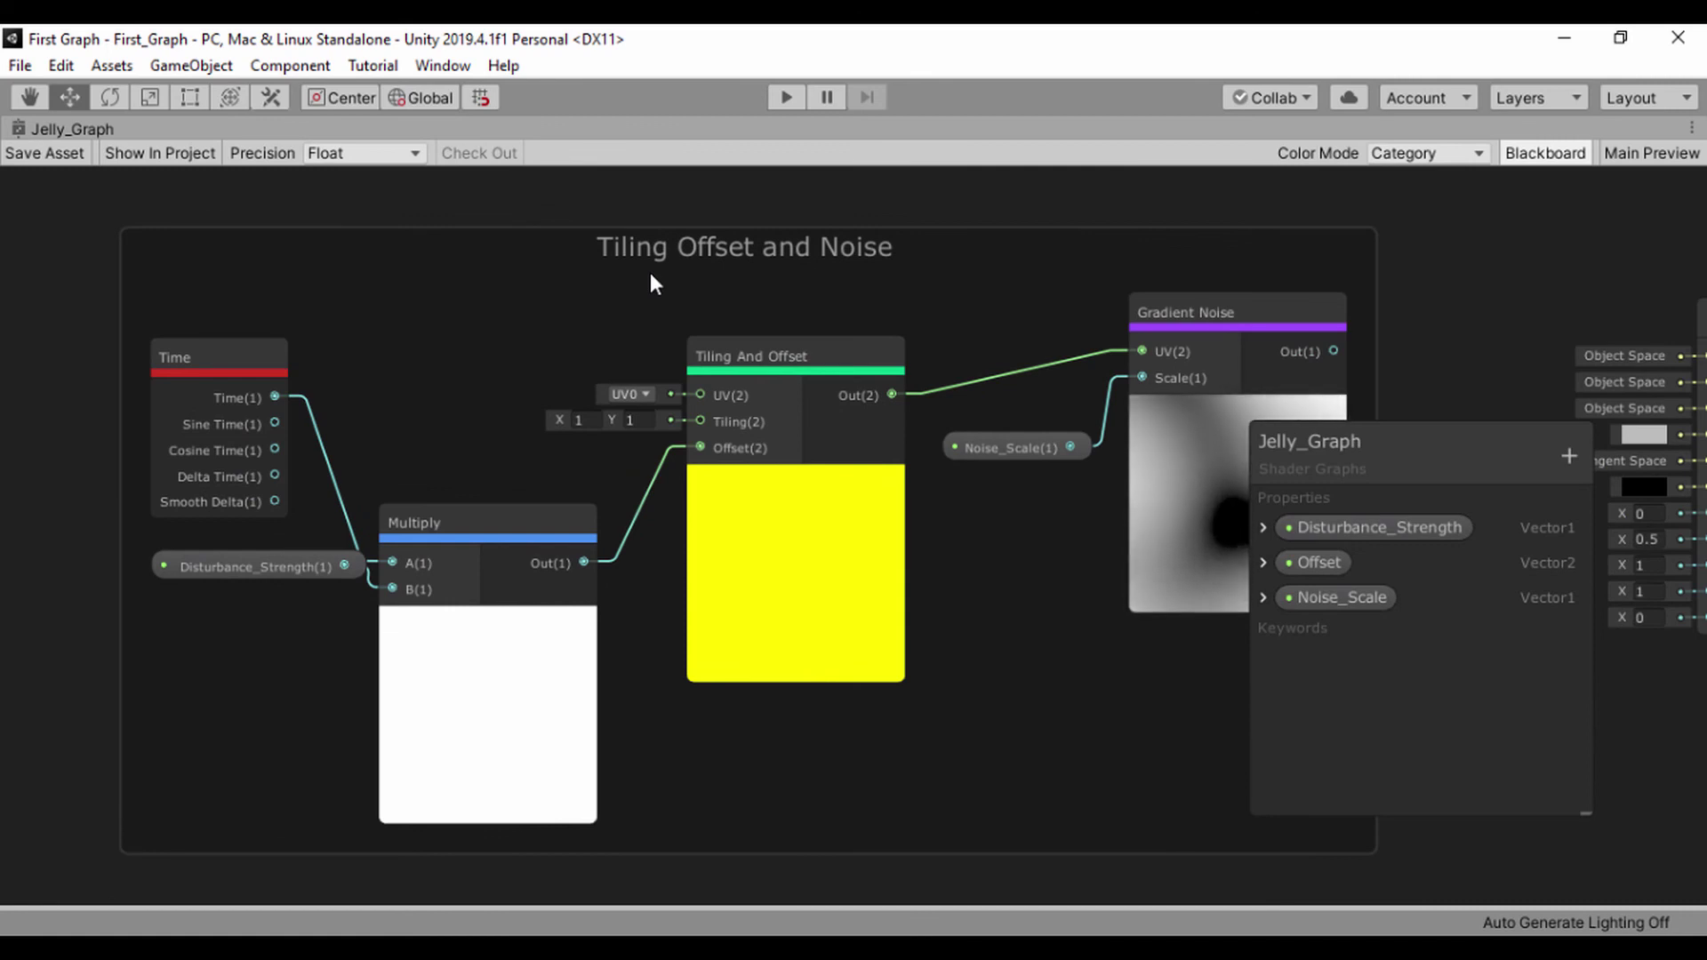